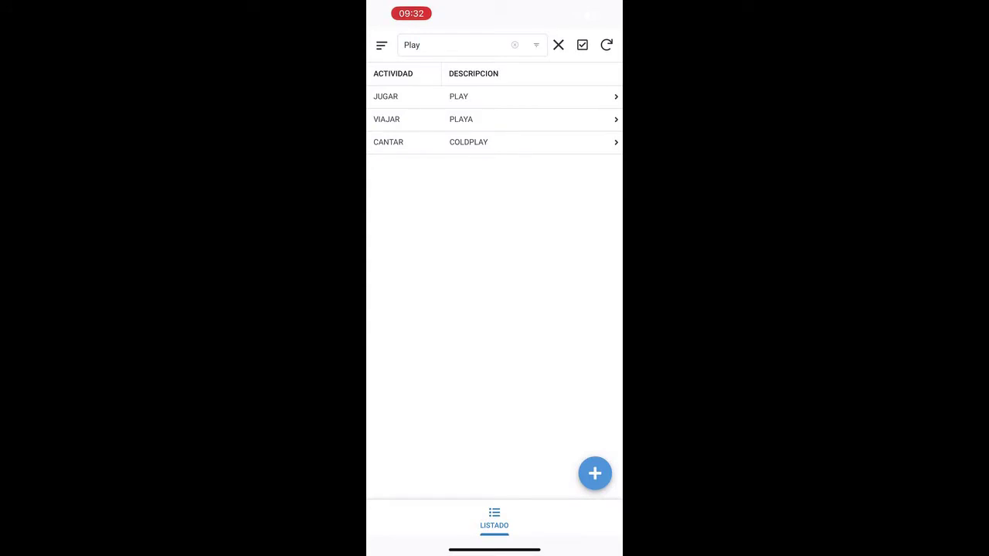
- Clear the Play search and filter the activity list with the parameter Play
{"action": "left_click", "coordinate": [559, 45]}
{"action": "left_click_drag", "start_coordinate": [610, 4], "coordinate": [575, 330]}
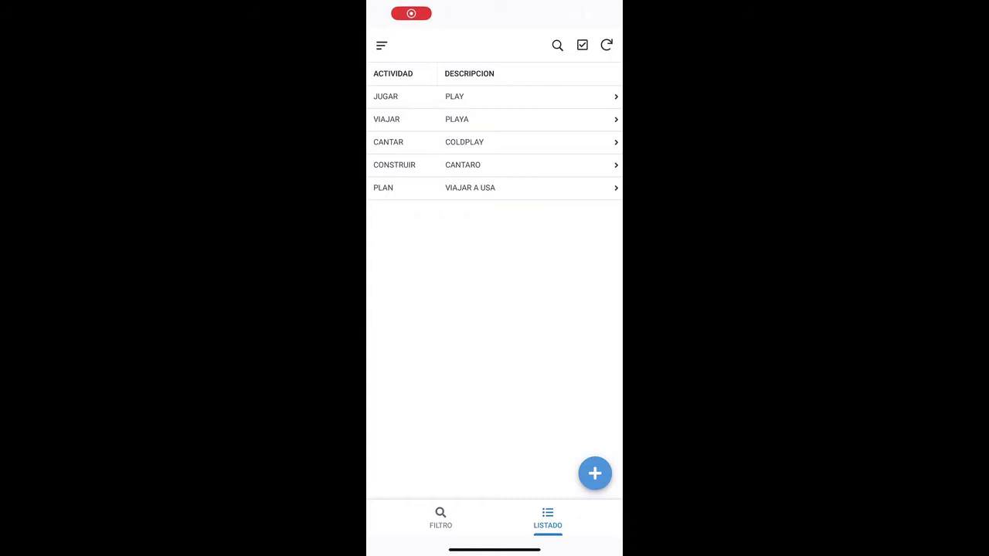
{"action": "left_click", "coordinate": [441, 516]}
{"action": "left_click", "coordinate": [494, 112]}
{"action": "type", "text": "Play"}
{"action": "left_click", "coordinate": [598, 335]}
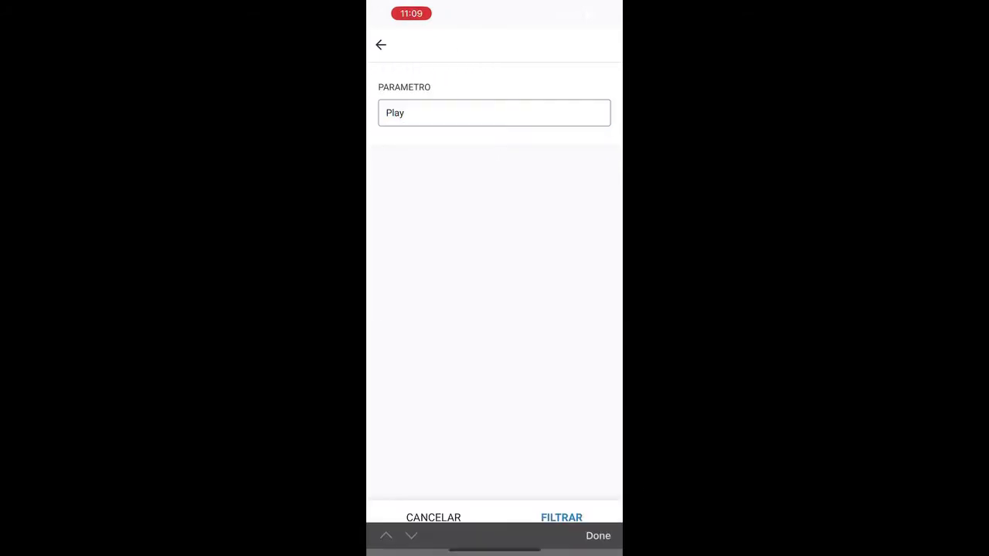
{"action": "left_click", "coordinate": [562, 517]}
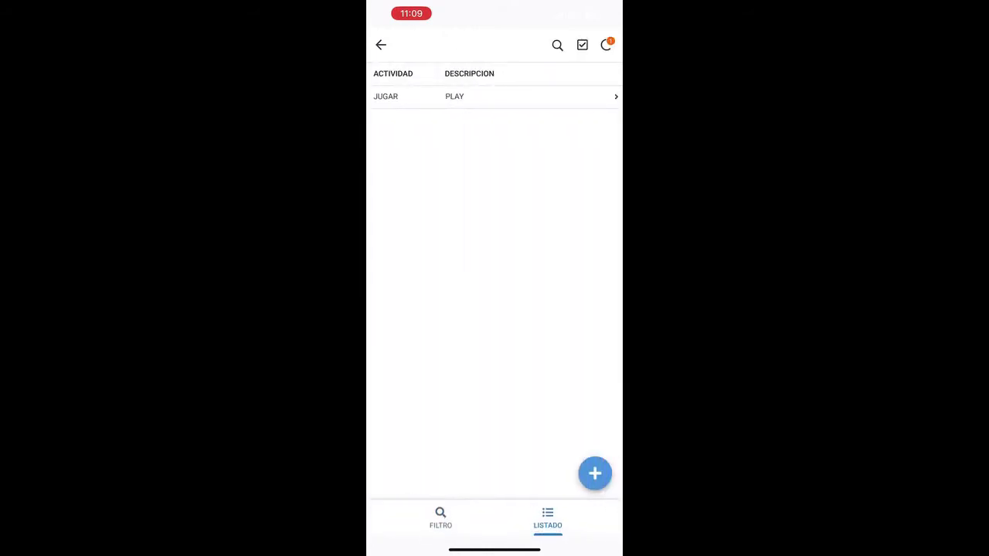
- View the details of the JUGAR record and return to the unfiltered activity list
{"action": "left_click", "coordinate": [494, 96]}
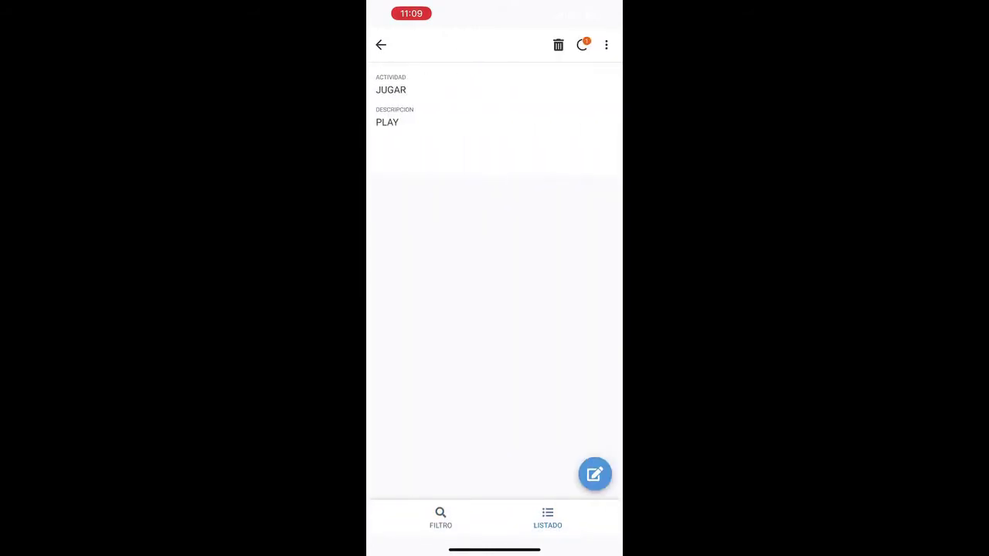
{"action": "left_click", "coordinate": [381, 45]}
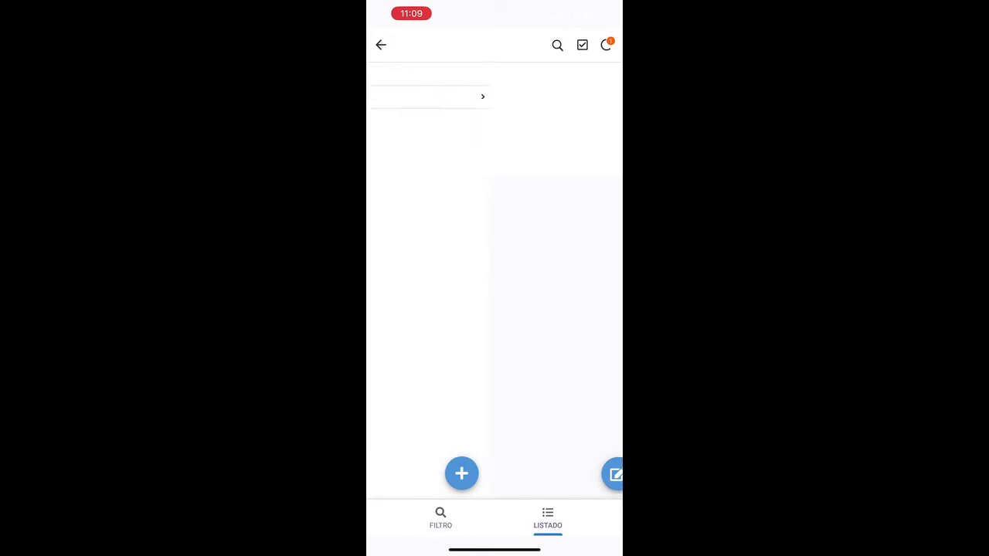
{"action": "left_click", "coordinate": [381, 45]}
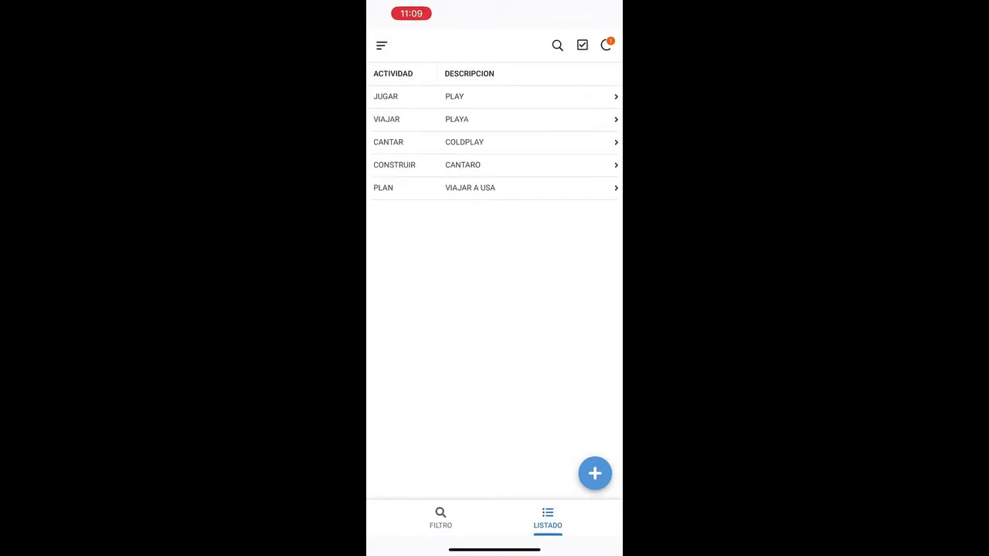
{"action": "left_click_drag", "start_coordinate": [603, 4], "coordinate": [603, 232]}
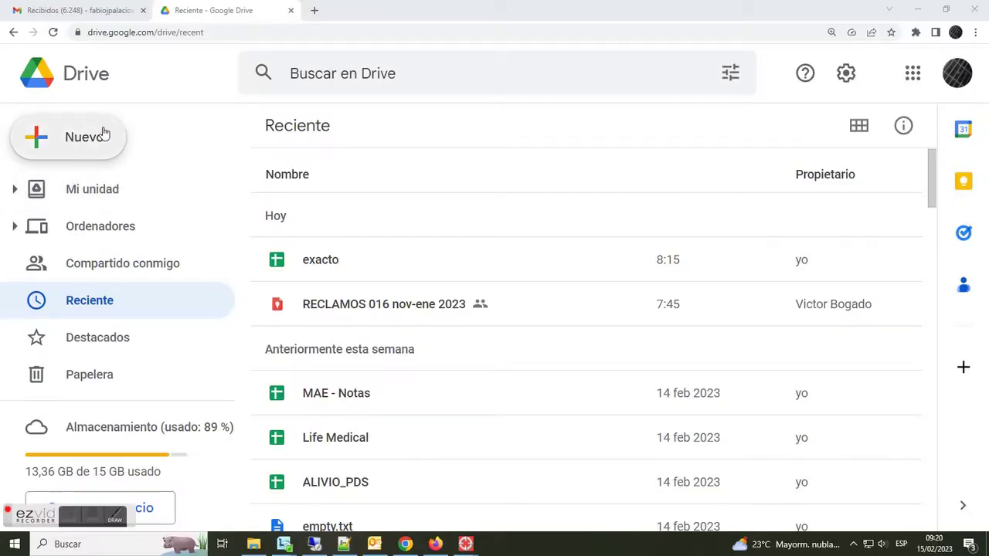
- In Google Drive, create a blank Google Sheets spreadsheet and name it BUSCADOR
{"action": "left_click", "coordinate": [73, 143]}
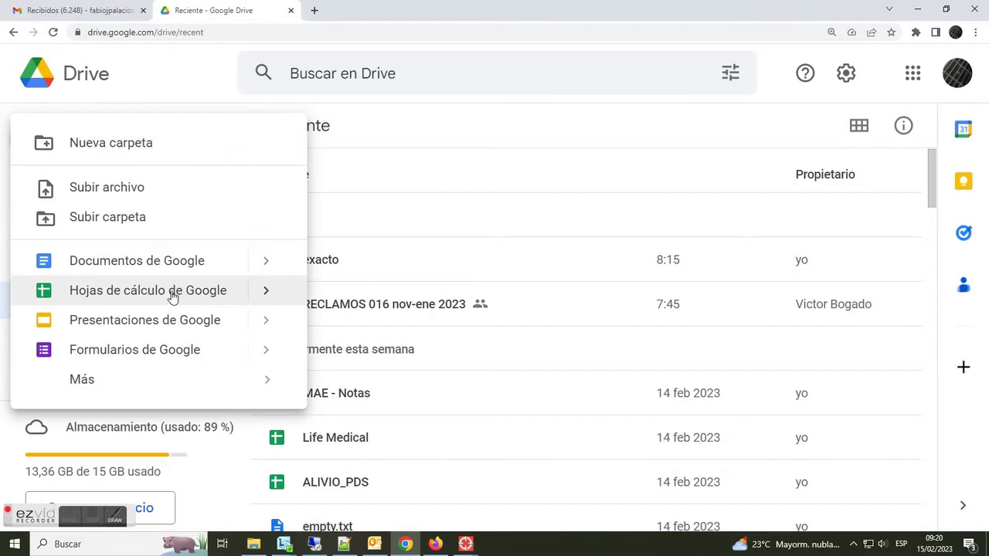
{"action": "mouse_move", "coordinate": [259, 298]}
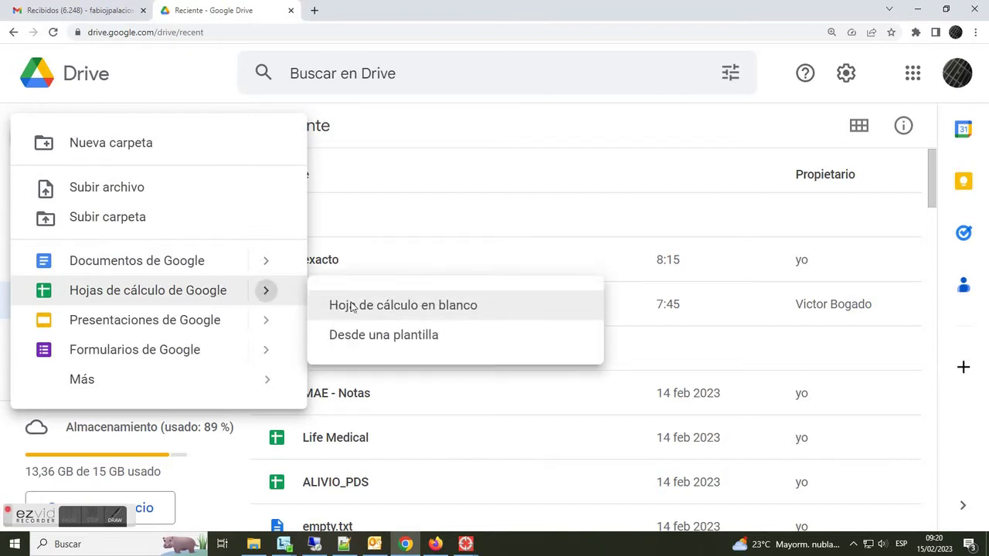
{"action": "left_click", "coordinate": [347, 307]}
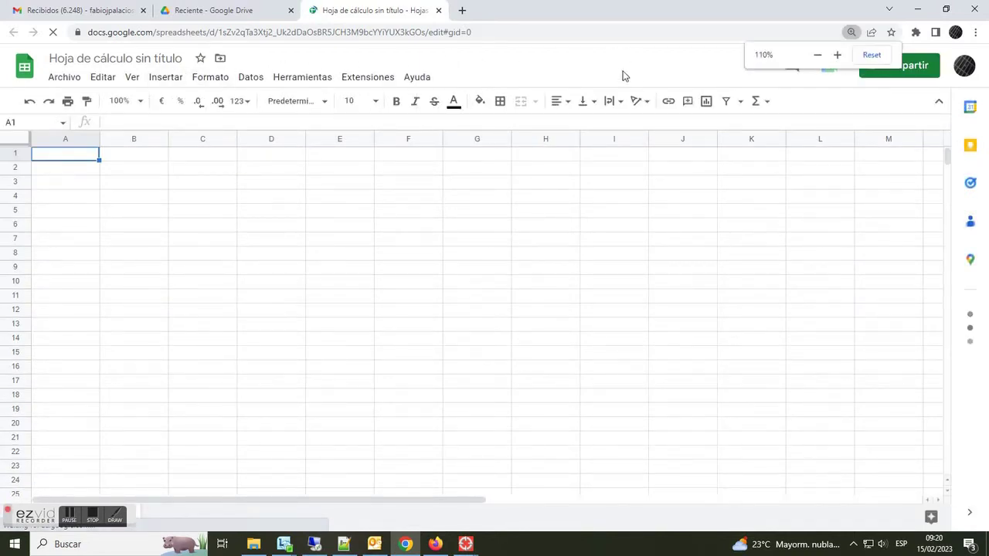
{"action": "left_click", "coordinate": [169, 67]}
{"action": "key", "text": "BackSpace"}
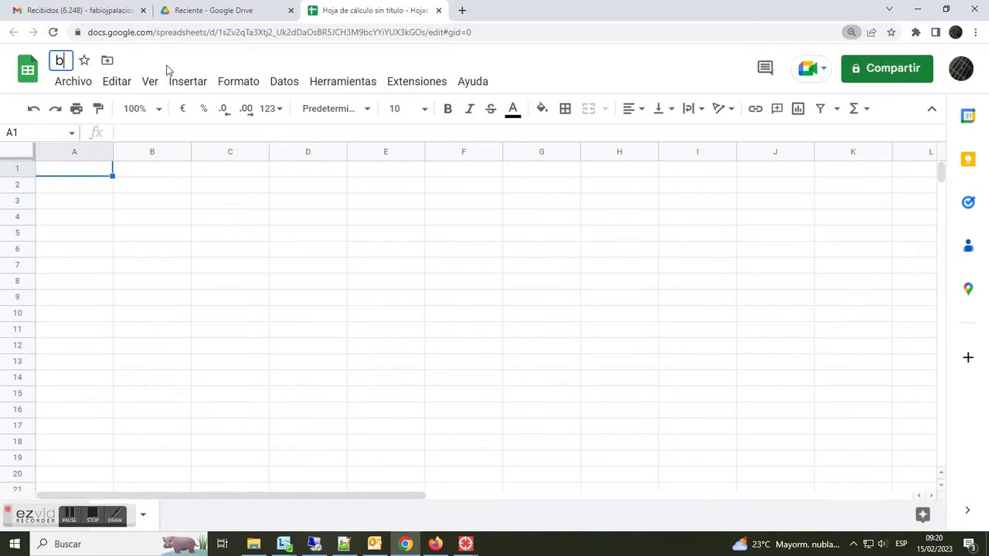
{"action": "type", "text": "BUSCADOR"}
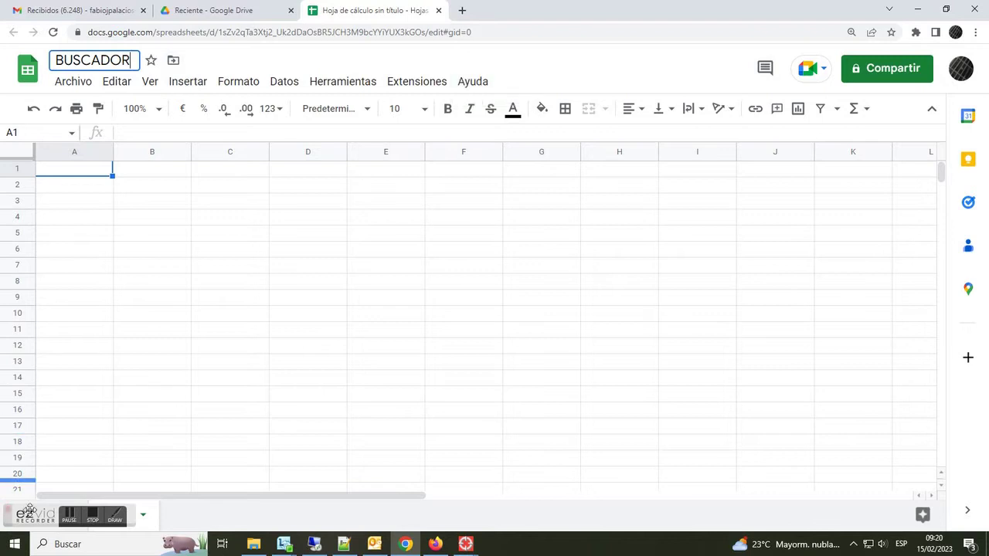
- Rename the sheet Hoja 1 to LISTADO
{"action": "left_click_drag", "start_coordinate": [36, 516], "coordinate": [349, 509]}
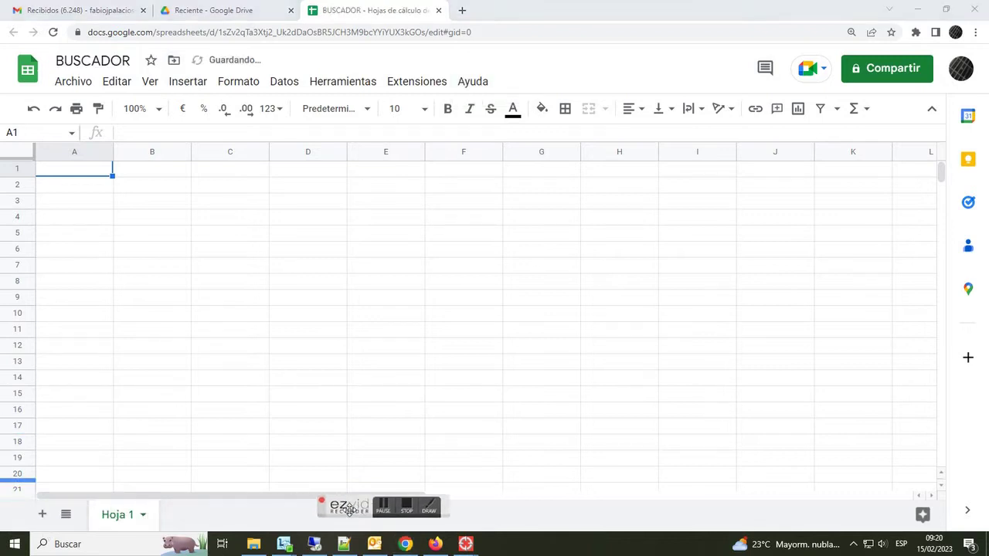
{"action": "double_click", "coordinate": [116, 518]}
{"action": "type", "text": "LISTADO"}
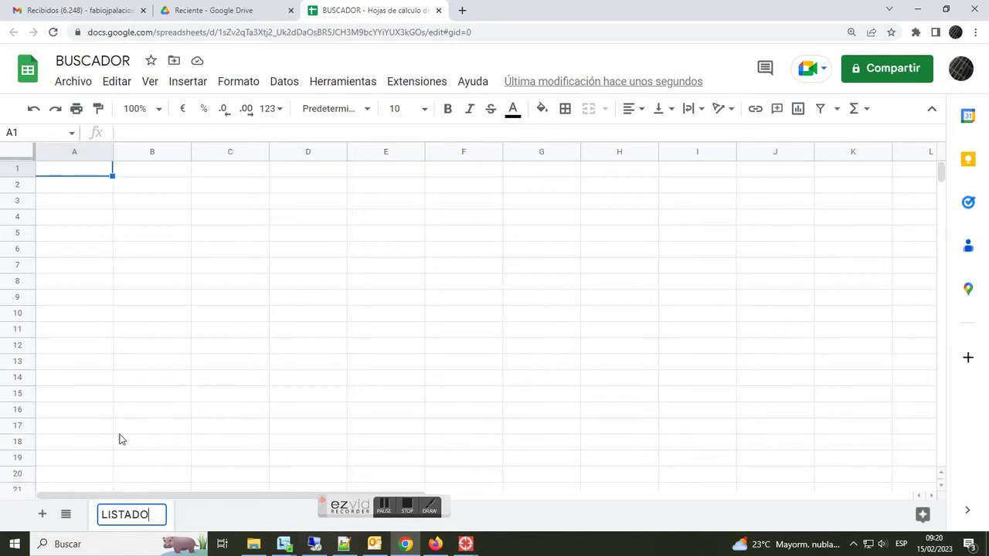
{"action": "left_click", "coordinate": [122, 426]}
- Enter the column headers ID, ACTIVIDAD and DESCRIPCION in cells A1 to C1
{"action": "left_click", "coordinate": [97, 174]}
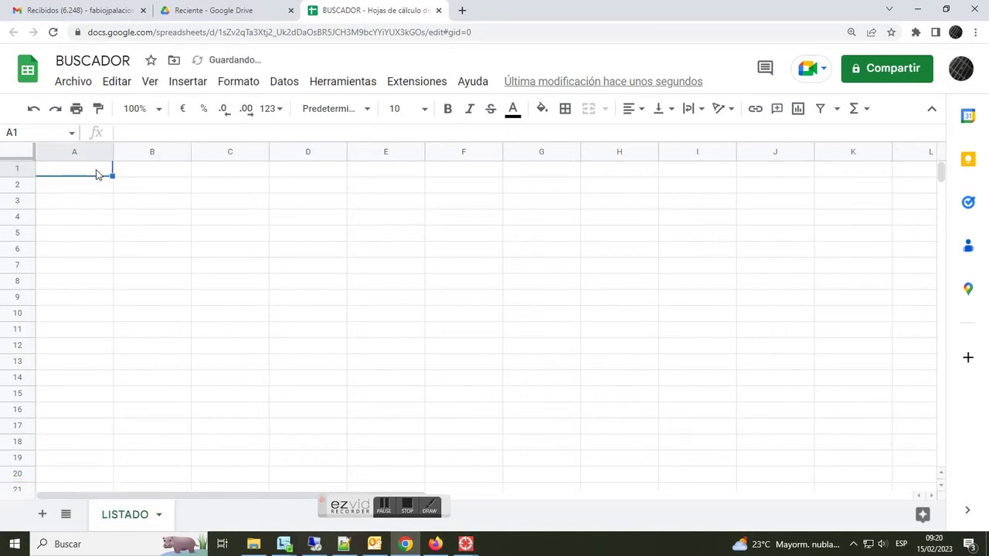
{"action": "type", "text": "ID"}
{"action": "key", "text": "Tab"}
{"action": "type", "text": "A"}
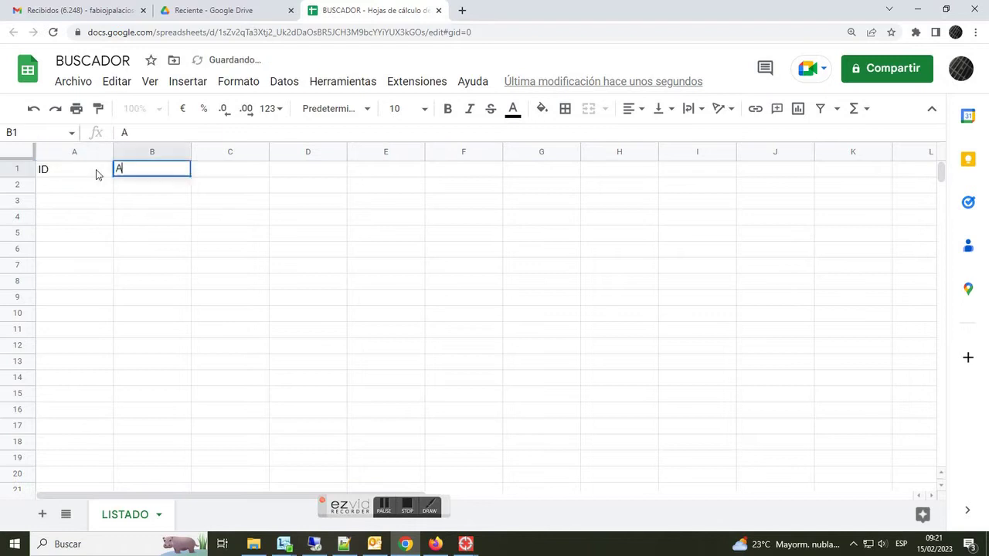
{"action": "type", "text": "CTIVIDAD"}
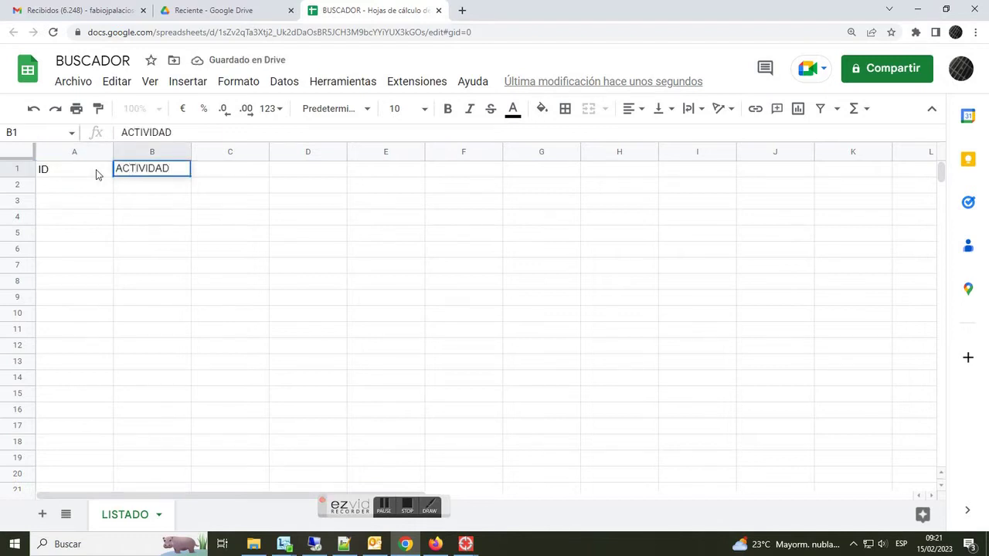
{"action": "key", "text": "Tab"}
{"action": "type", "text": "DESCROPCION"}
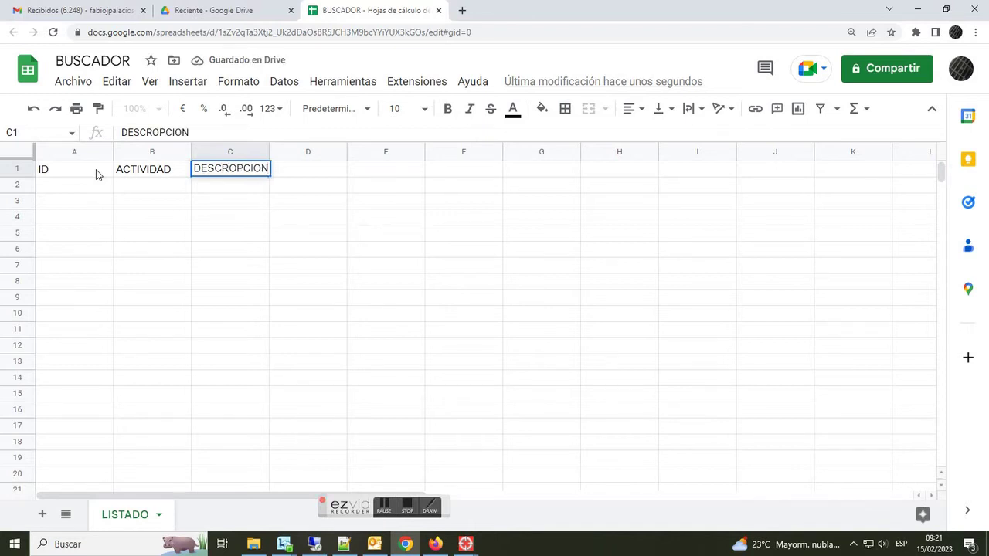
{"action": "left_click", "coordinate": [133, 210]}
{"action": "double_click", "coordinate": [231, 170]}
{"action": "type", "text": "I"}
{"action": "left_click", "coordinate": [272, 201]}
- Format the headers in A1:C1 as bold with a light blue-green fill and widen the DESCRIPCION column
{"action": "left_click_drag", "start_coordinate": [77, 173], "coordinate": [255, 170]}
{"action": "left_click", "coordinate": [448, 110]}
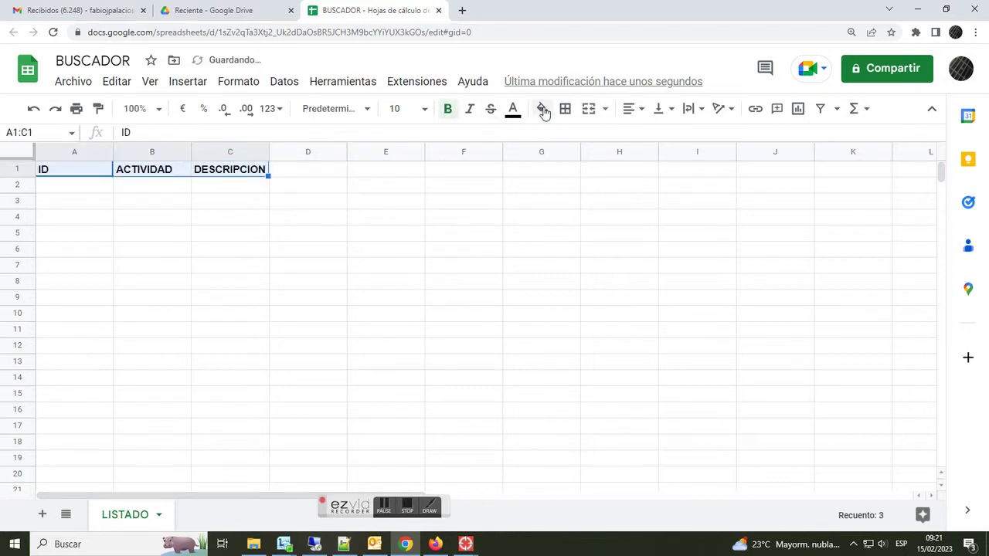
{"action": "left_click", "coordinate": [540, 110]}
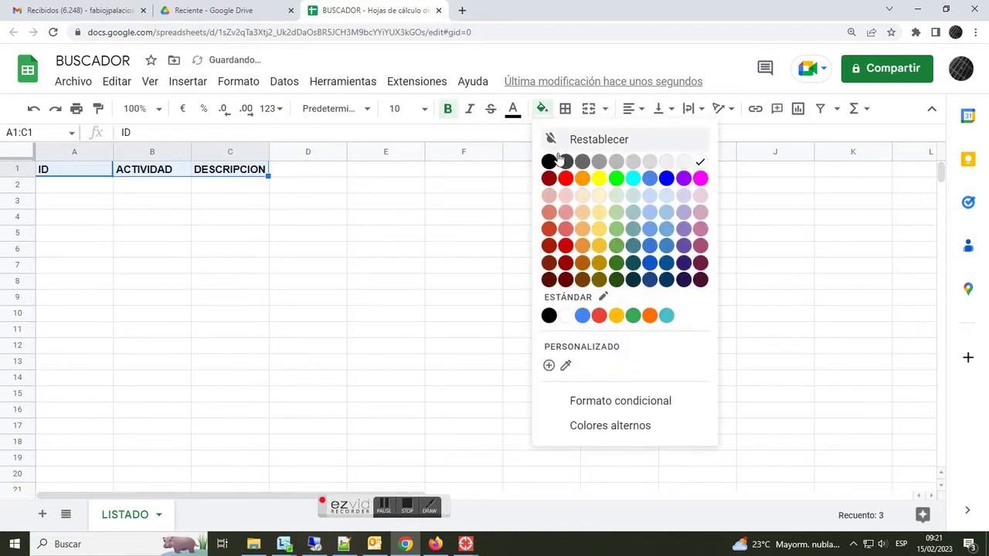
{"action": "left_click", "coordinate": [635, 194]}
{"action": "left_click", "coordinate": [517, 215]}
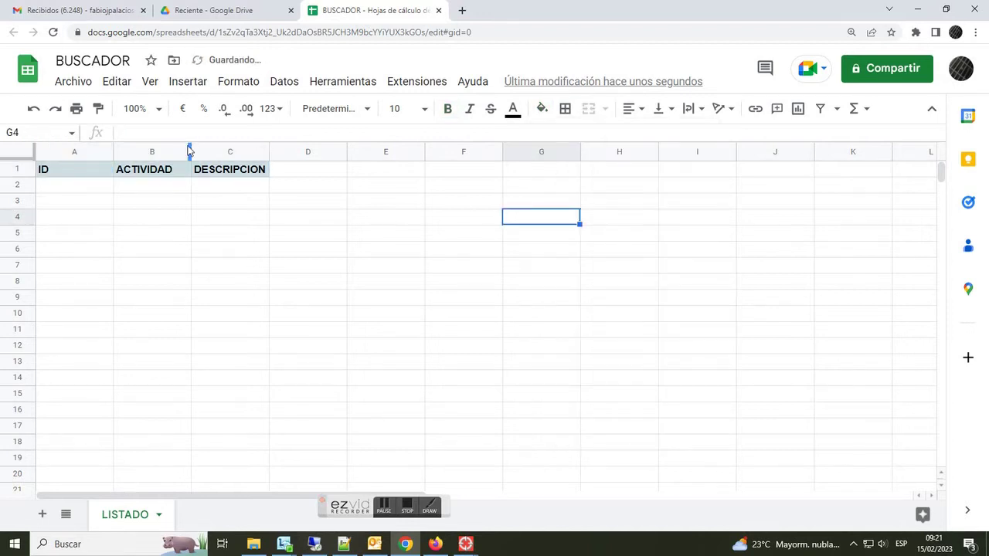
{"action": "left_click_drag", "start_coordinate": [270, 149], "coordinate": [309, 149]}
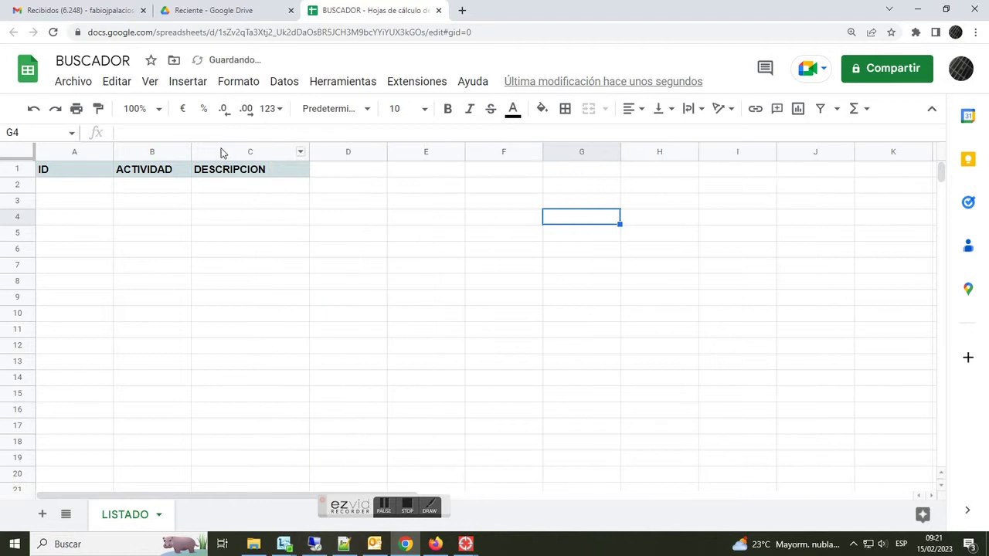
{"action": "left_click", "coordinate": [68, 171]}
{"action": "left_click", "coordinate": [132, 171]}
{"action": "left_click", "coordinate": [230, 173]}
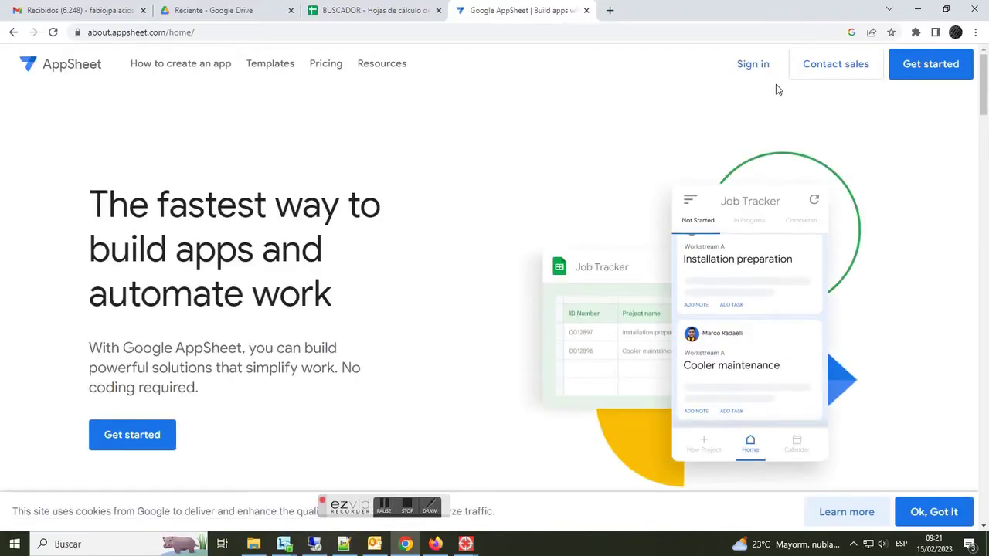
- Sign in to AppSheet and set up a new app from existing data, named BUSCADOR, in the Field Service category
{"action": "left_click", "coordinate": [748, 68]}
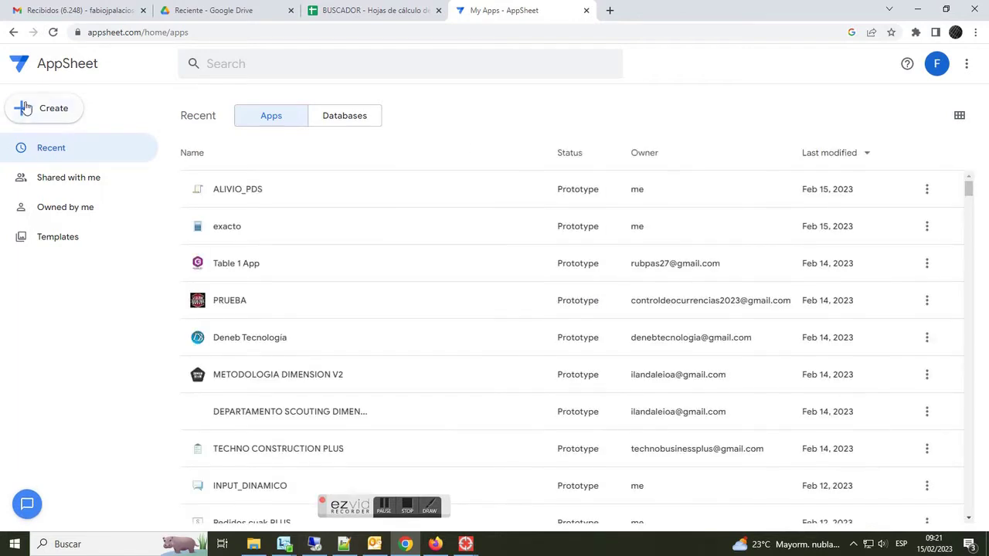
{"action": "left_click", "coordinate": [56, 115]}
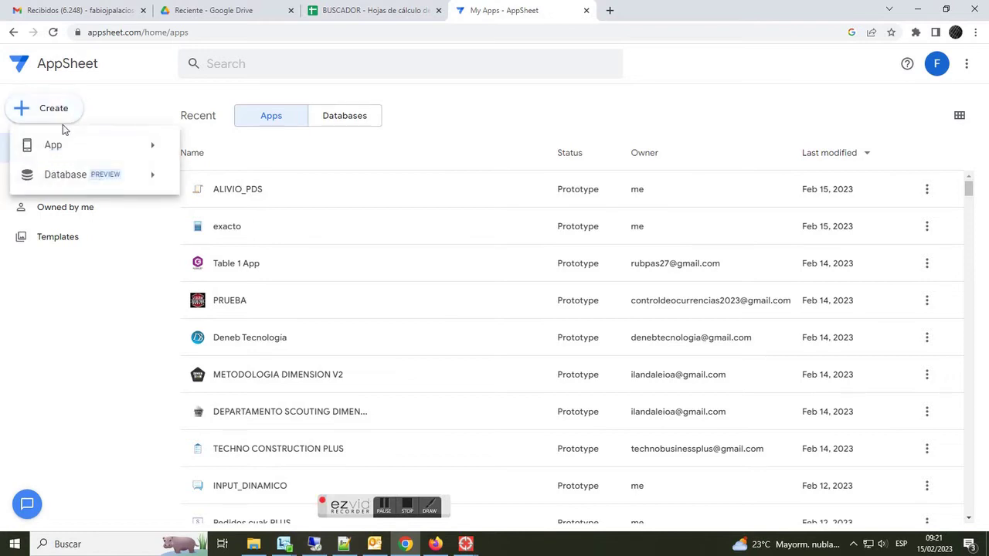
{"action": "mouse_move", "coordinate": [83, 147]}
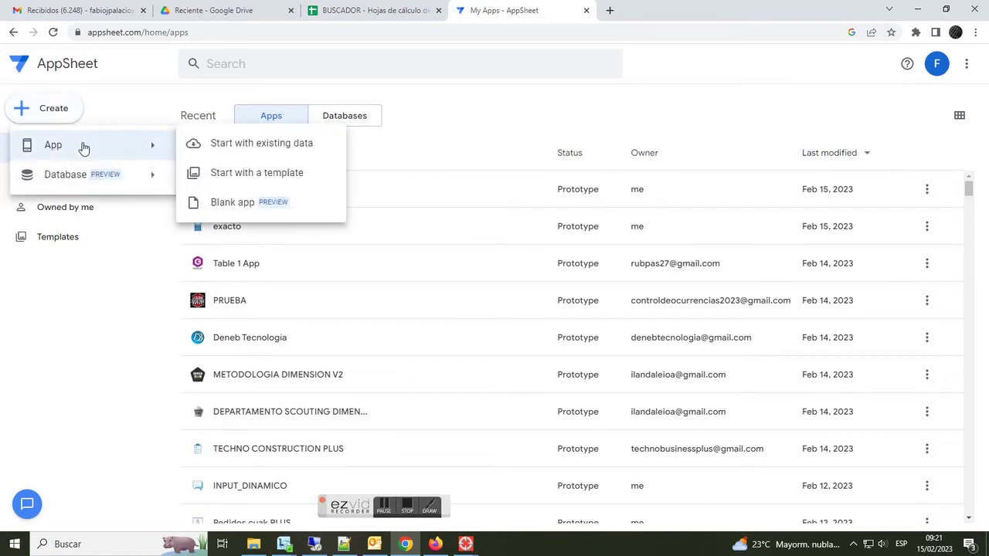
{"action": "left_click", "coordinate": [230, 147]}
{"action": "left_click_drag", "start_coordinate": [410, 126], "coordinate": [276, 123]}
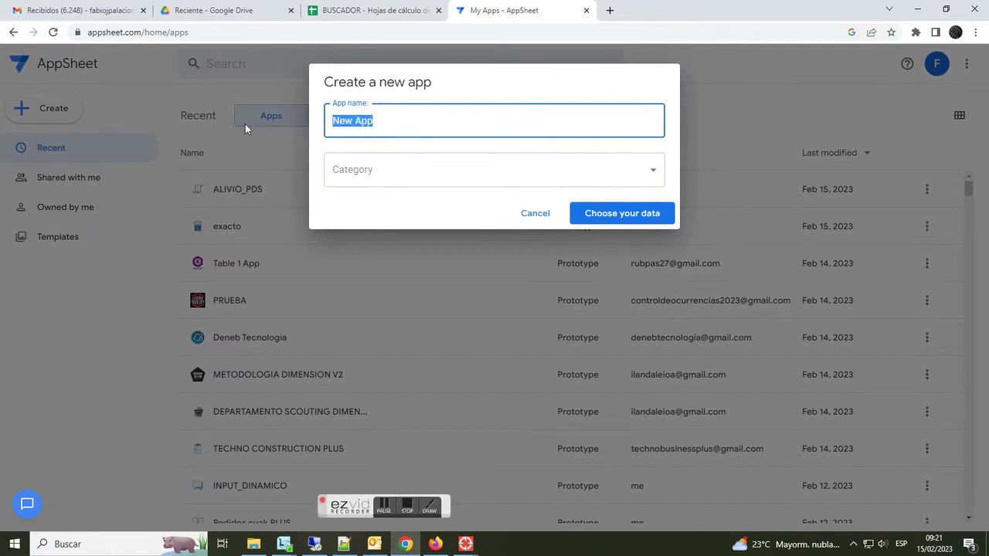
{"action": "type", "text": "BUSCADOR"}
{"action": "left_click", "coordinate": [652, 179]}
{"action": "left_click", "coordinate": [431, 202]}
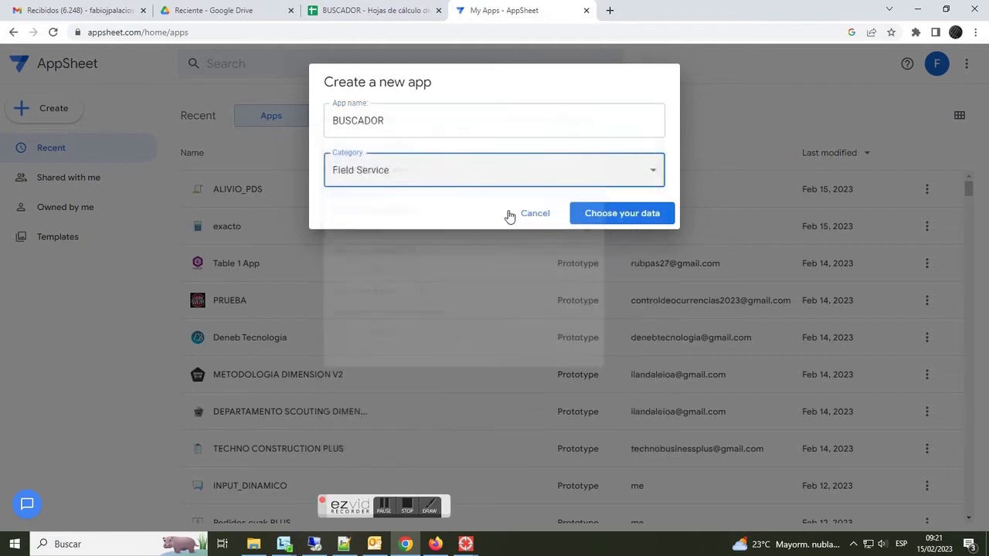
- Choose the BUSCADOR spreadsheet from the Google Sheets source named google as the app's data and dismiss the welcome message
{"action": "left_click", "coordinate": [625, 215]}
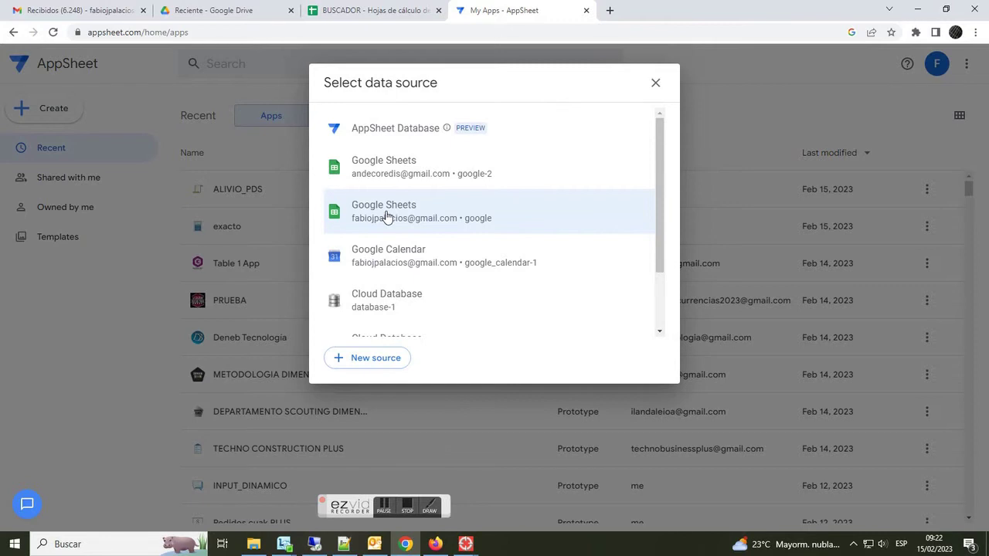
{"action": "left_click", "coordinate": [388, 216]}
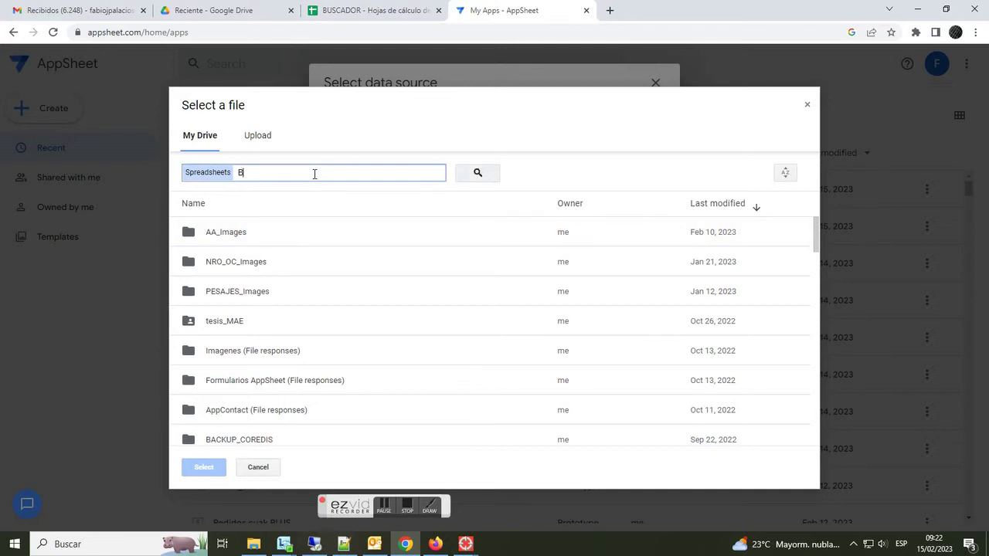
{"action": "type", "text": "BUSCADOR"}
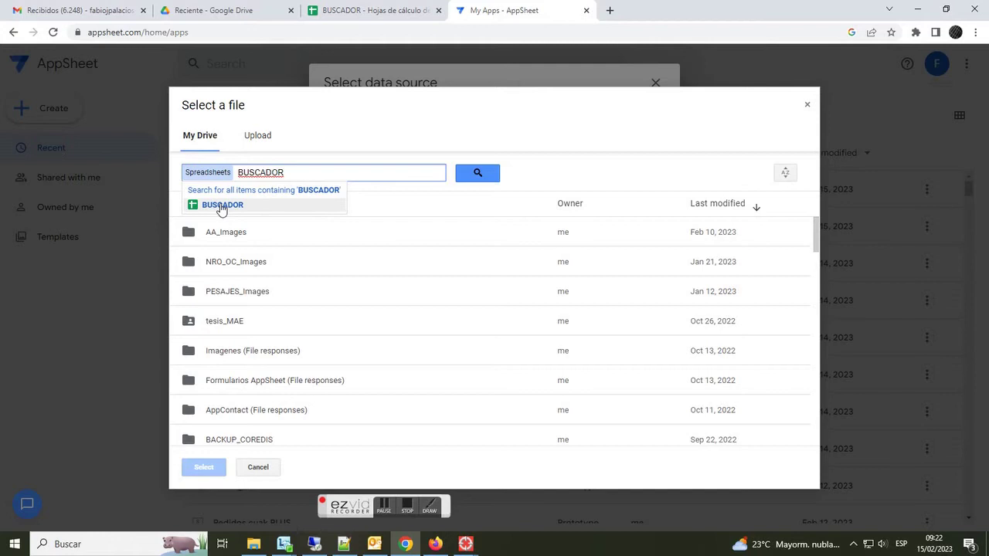
{"action": "left_click", "coordinate": [236, 204]}
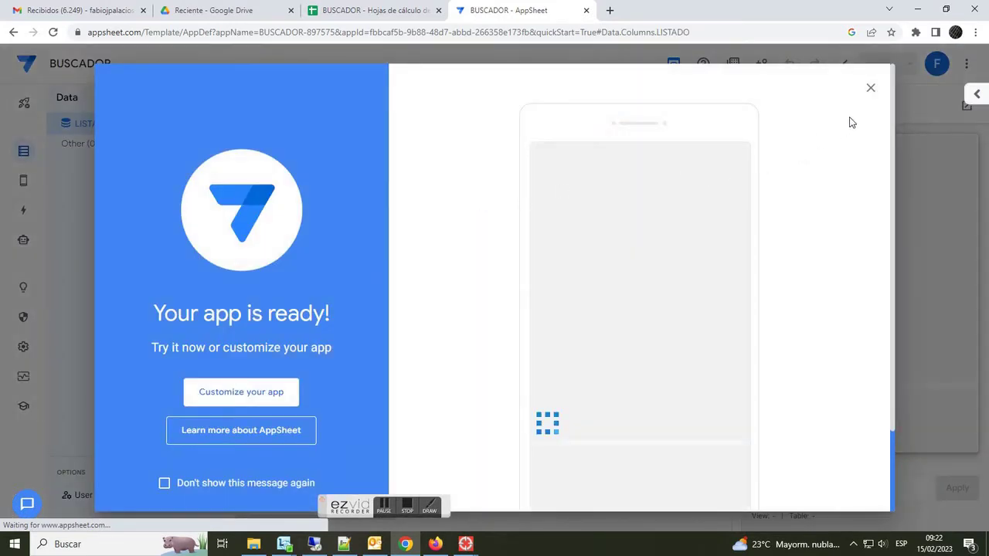
{"action": "left_click", "coordinate": [871, 90]}
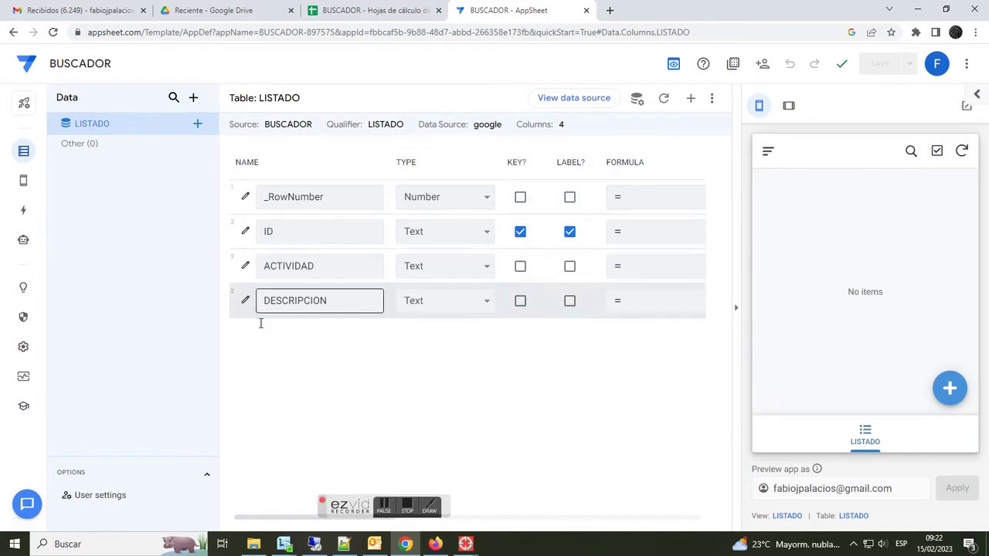
- Set ACTIVIDAD as the label column of the LISTADO table
{"action": "left_click", "coordinate": [402, 506]}
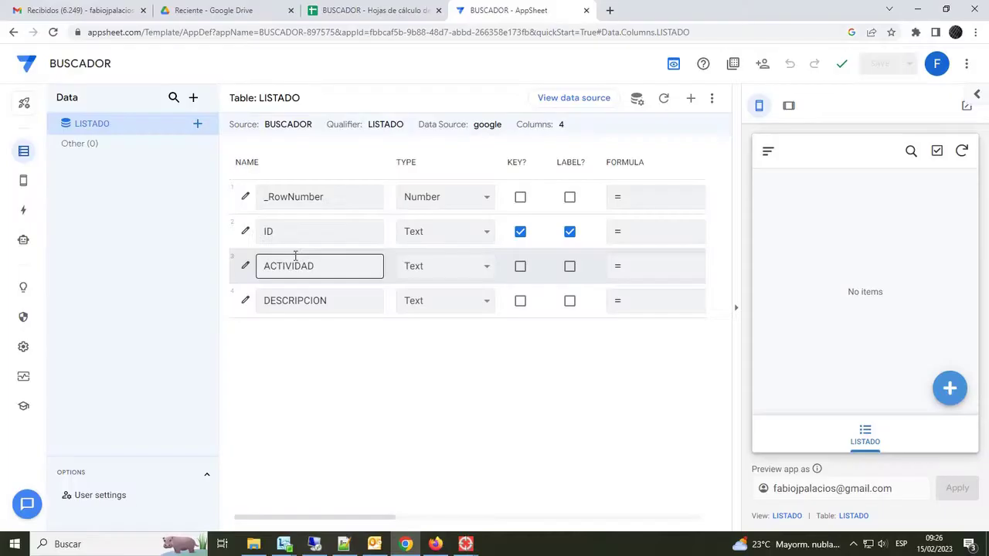
{"action": "left_click", "coordinate": [570, 266]}
{"action": "left_click_drag", "start_coordinate": [363, 521], "coordinate": [508, 523]}
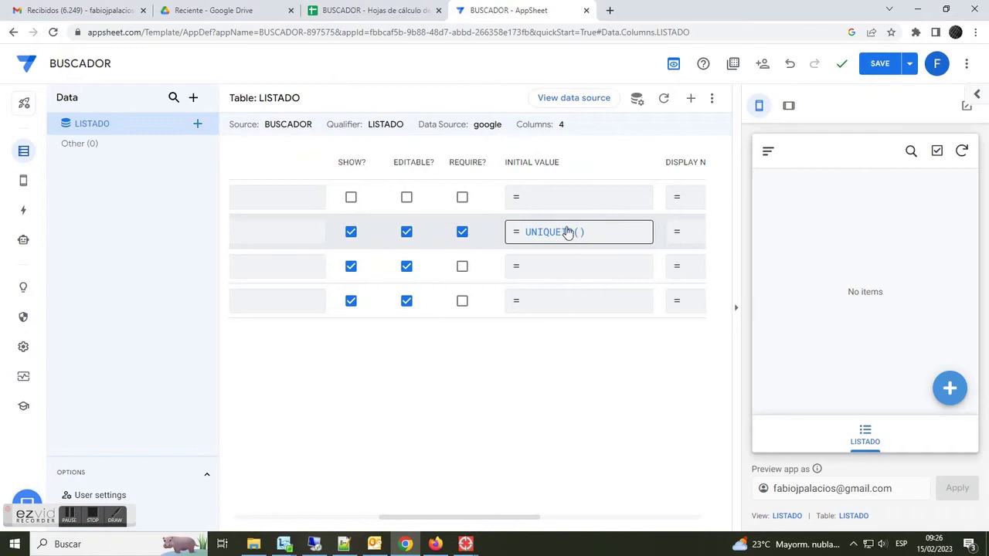
- Hide the ID column of the LISTADO table from display and save the app
{"action": "left_click_drag", "start_coordinate": [441, 524], "coordinate": [327, 527]}
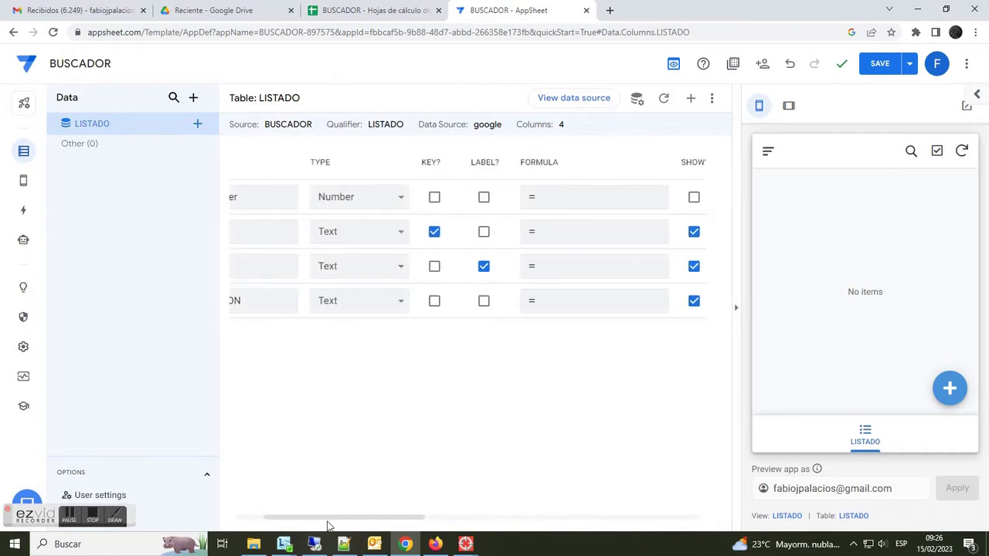
{"action": "left_click", "coordinate": [694, 232]}
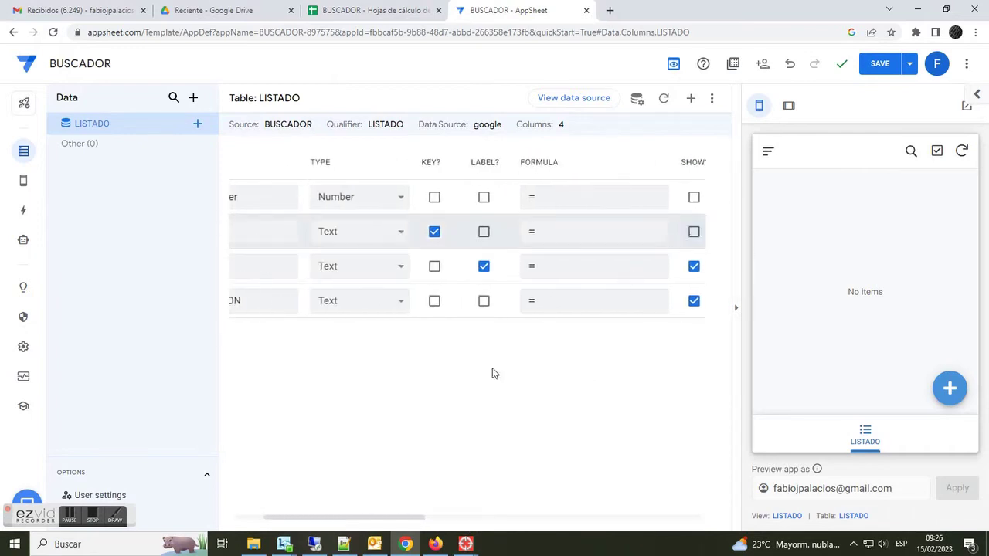
{"action": "left_click_drag", "start_coordinate": [395, 520], "coordinate": [285, 523]}
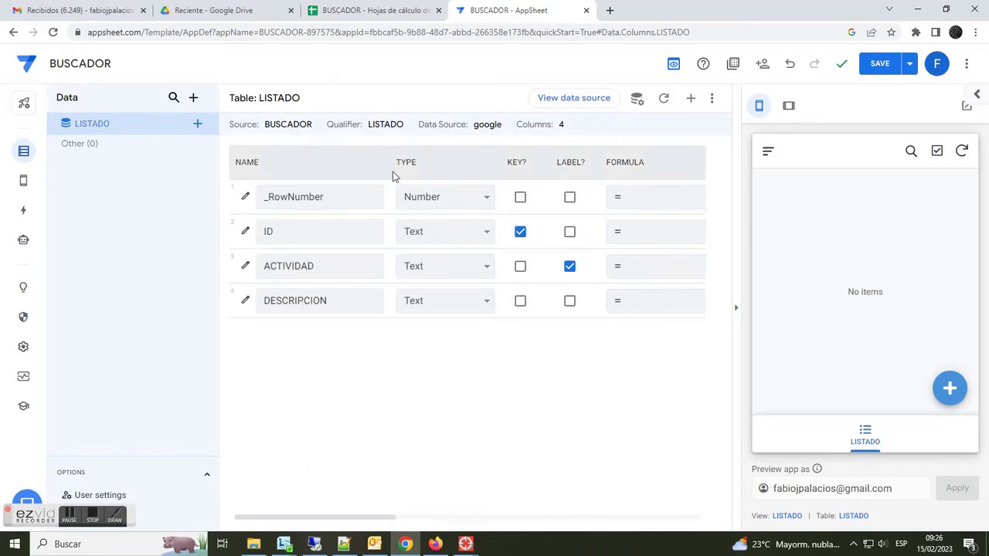
{"action": "left_click", "coordinate": [874, 65]}
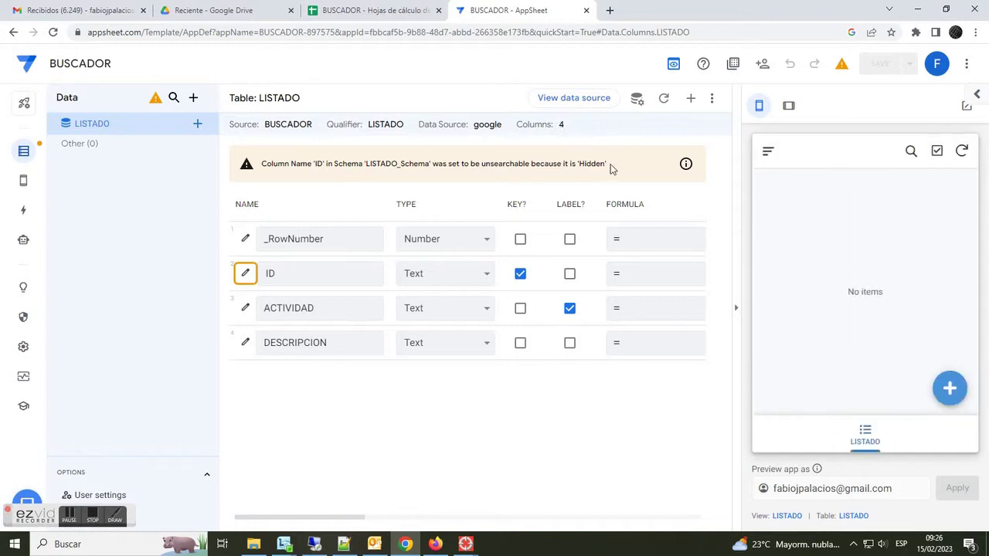
- Add a record in the app preview with ACTIVIDAD JUGAR and DESCRIPCION PLAY, and save it
{"action": "left_click", "coordinate": [948, 393]}
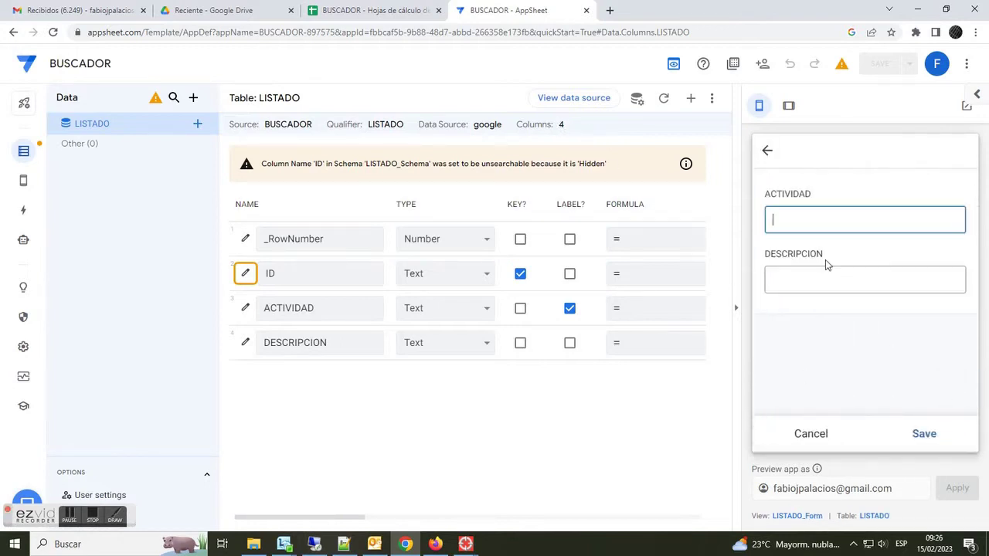
{"action": "left_click", "coordinate": [789, 286]}
{"action": "left_click", "coordinate": [785, 224]}
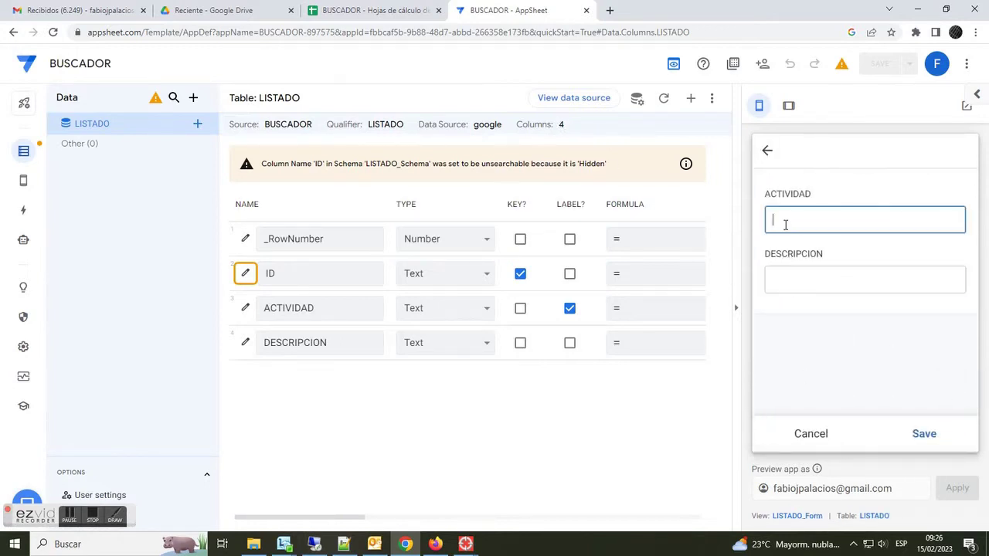
{"action": "type", "text": "JUGAR"}
{"action": "key", "text": "Tab"}
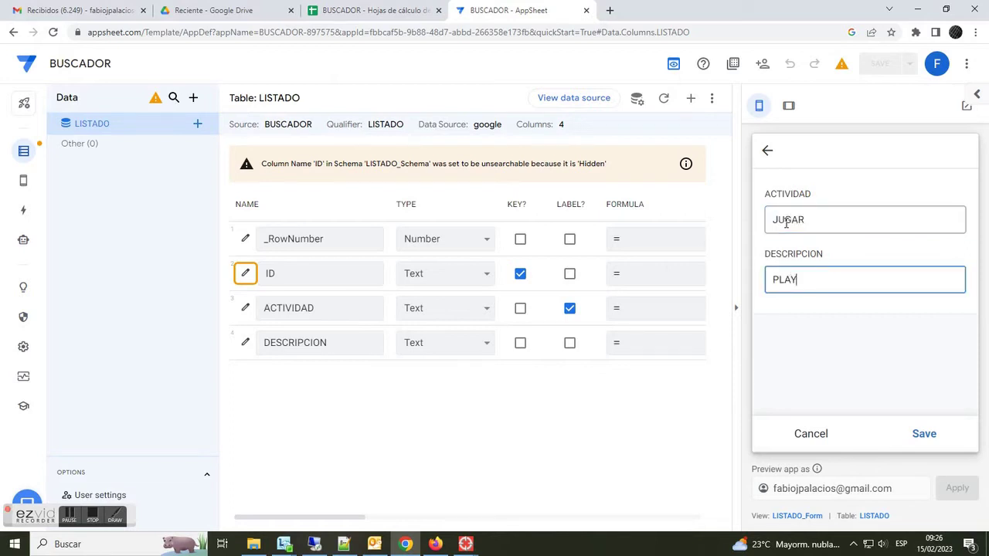
{"action": "type", "text": "PLAY"}
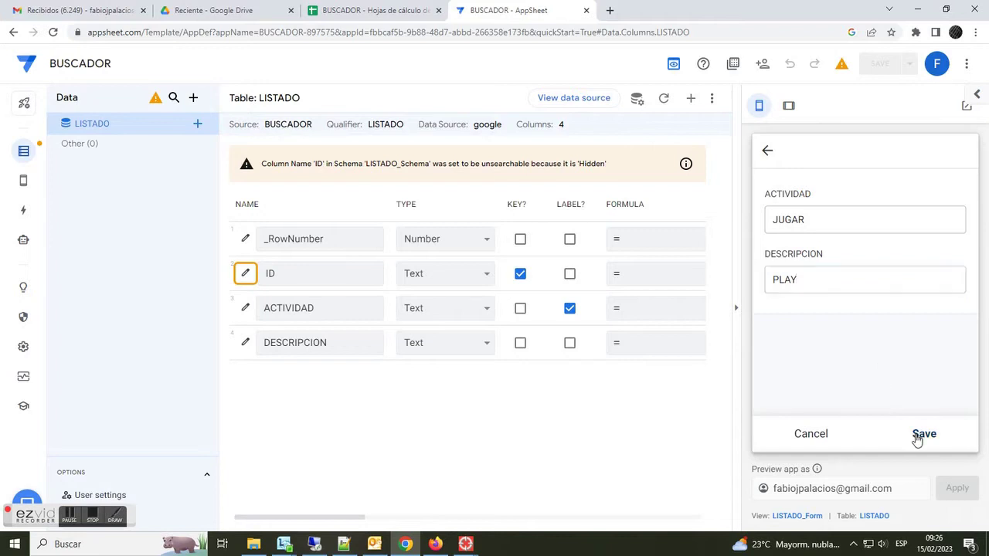
{"action": "left_click", "coordinate": [919, 435]}
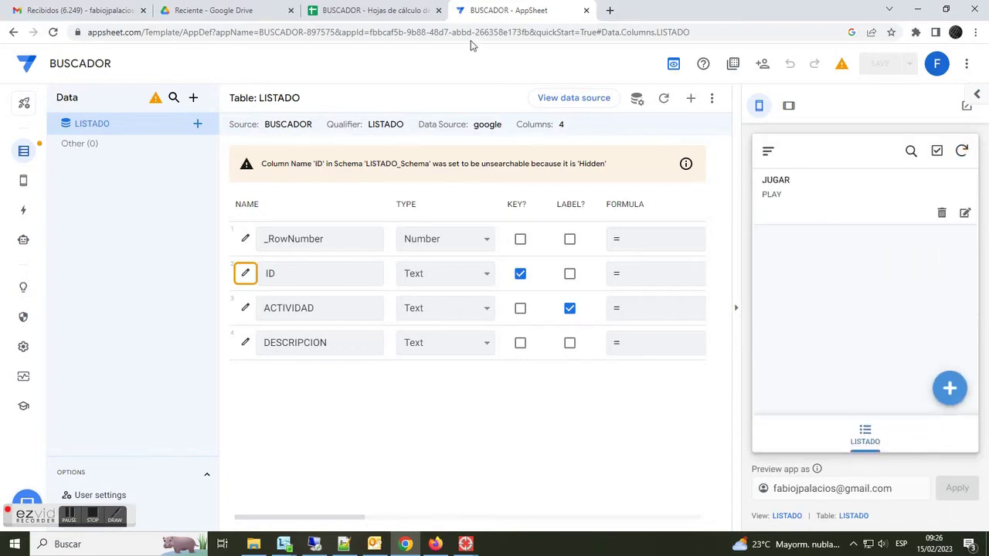
- Switch to the BUSCADOR spreadsheet and check the ID, ACTIVIDAD and DESCRIPCION cells of row 2
{"action": "left_click", "coordinate": [394, 13]}
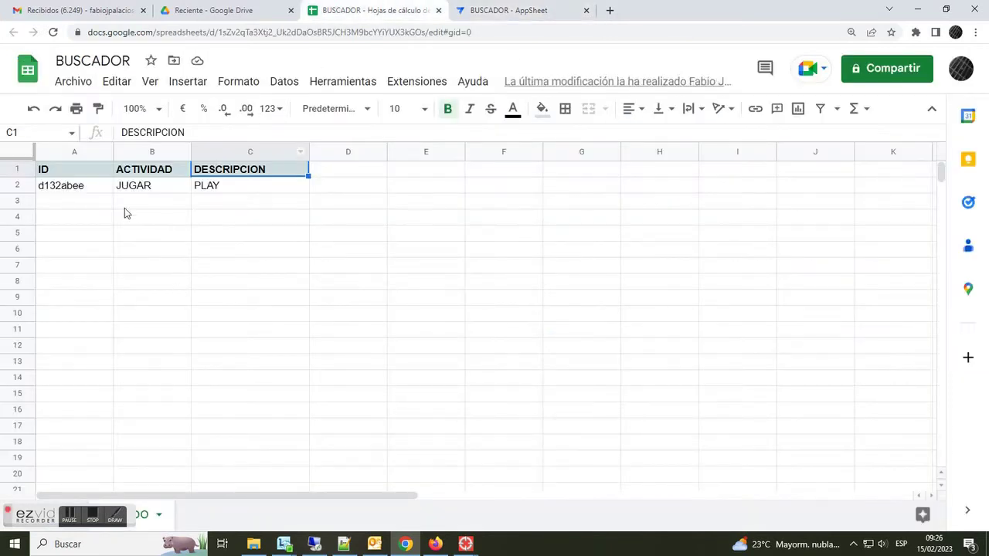
{"action": "left_click", "coordinate": [78, 188]}
{"action": "left_click", "coordinate": [140, 187]}
{"action": "left_click", "coordinate": [214, 188]}
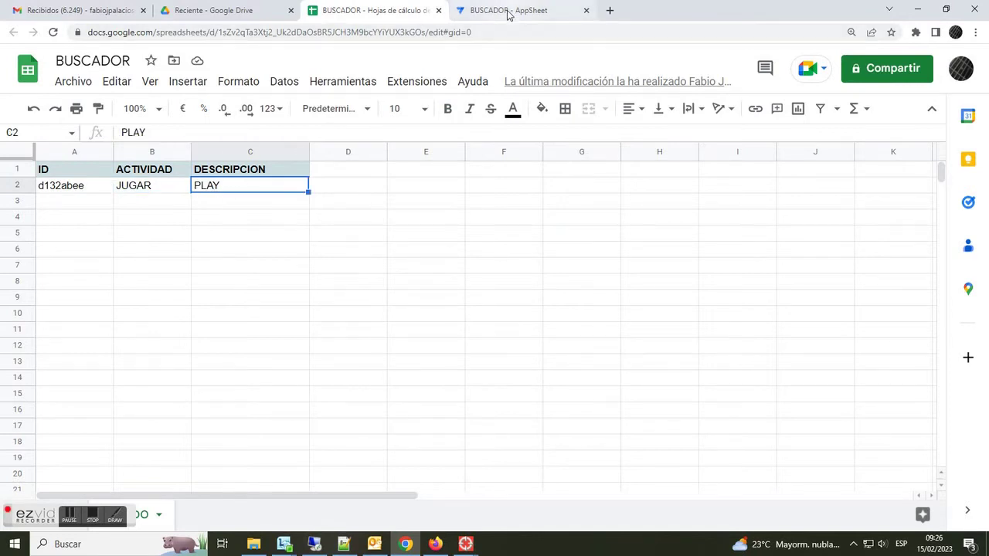
- Switch back to AppSheet and add a record with ACTIVIDAD VIAJAR and DESCRIPCION PLAYA
{"action": "left_click", "coordinate": [506, 11]}
{"action": "left_click", "coordinate": [952, 390]}
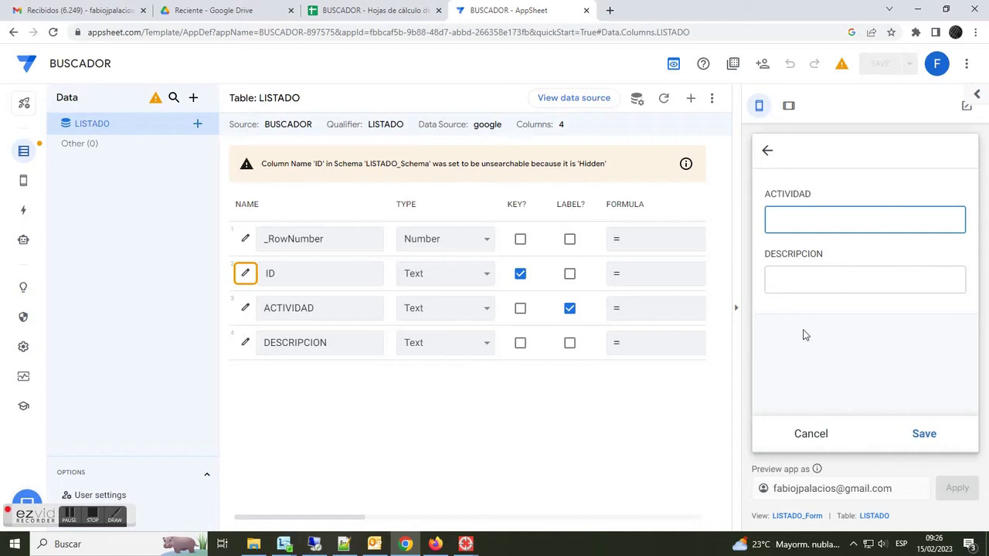
{"action": "type", "text": "VIAJAR"}
{"action": "key", "text": "Tab"}
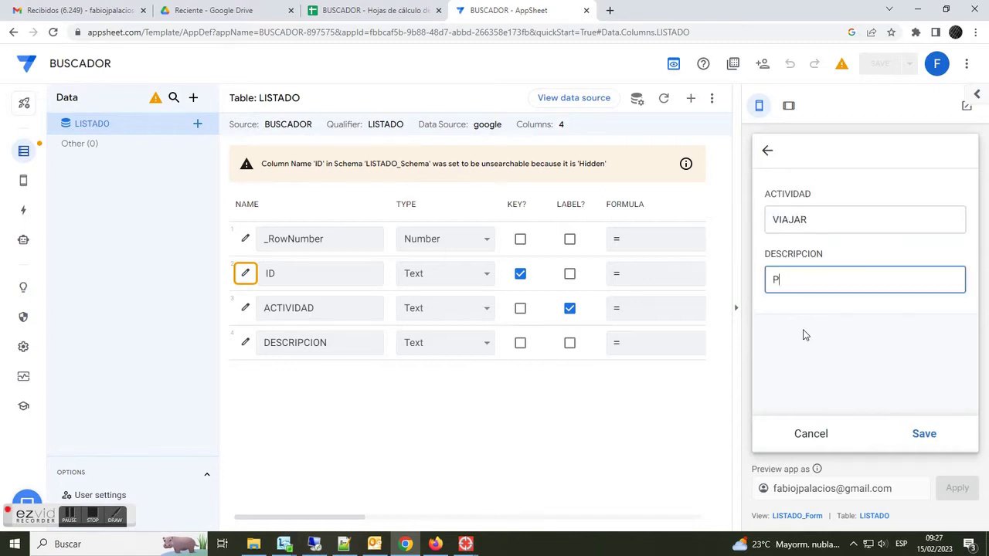
{"action": "left_click", "coordinate": [926, 434]}
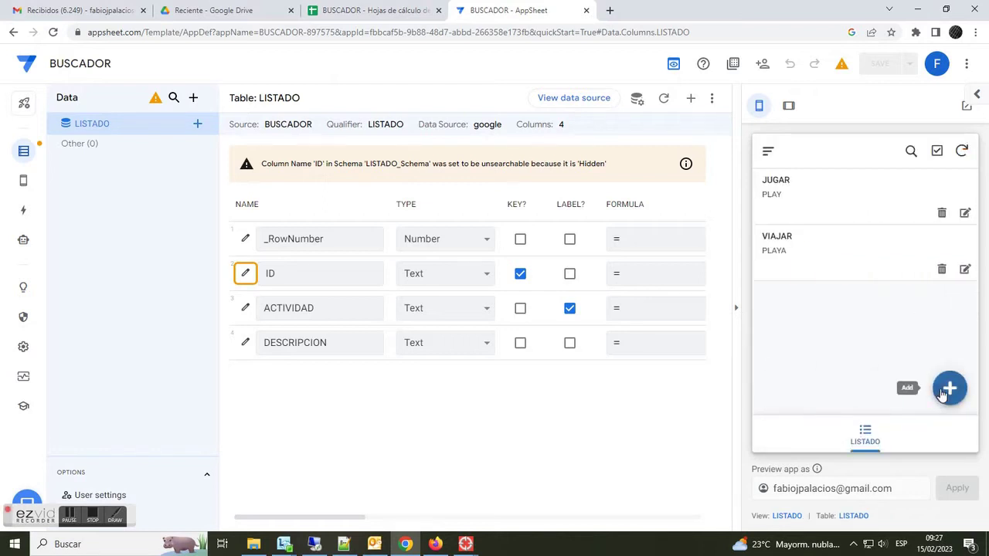
- Add a record with ACTIVIDAD CANTAR and DESCRIPCION COLDPLAY
{"action": "left_click", "coordinate": [950, 388]}
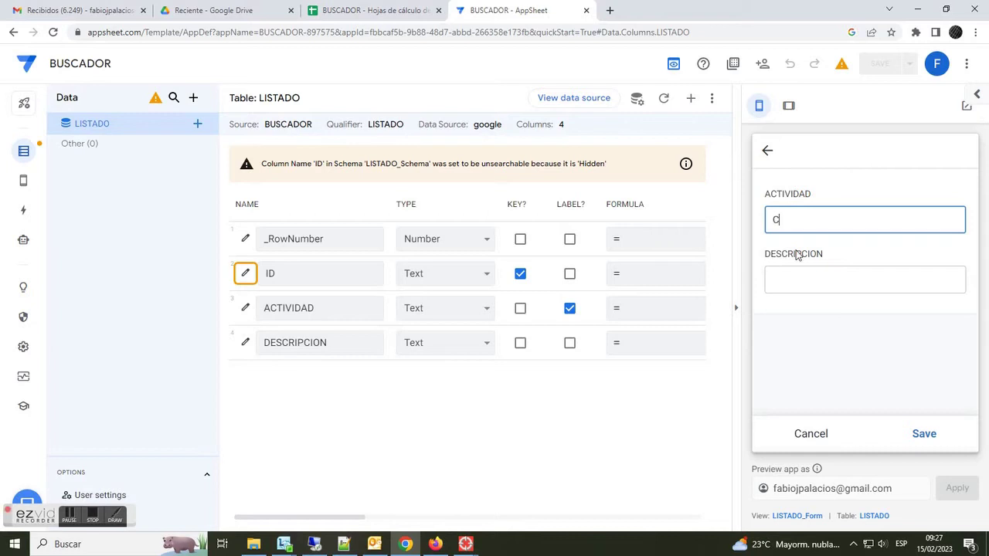
{"action": "key", "text": "Tab"}
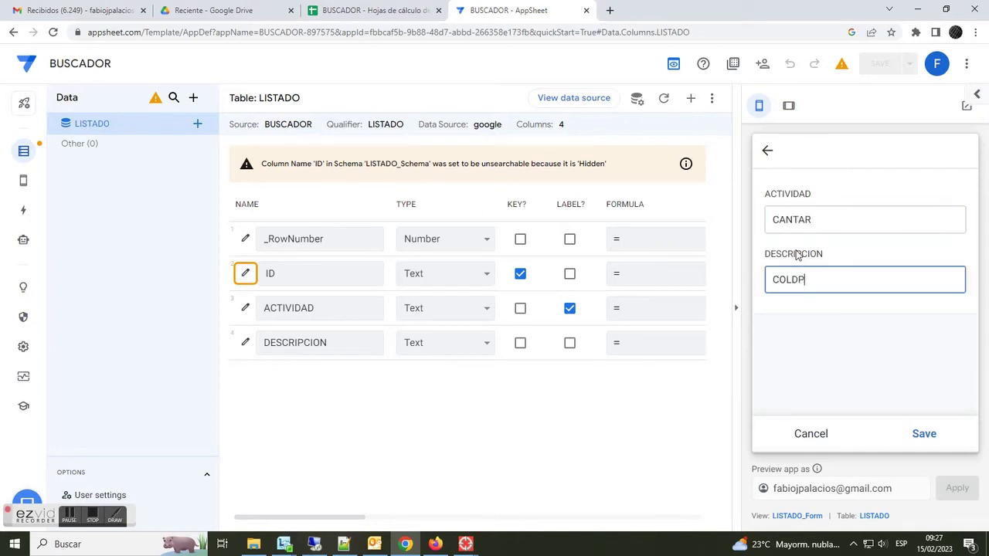
{"action": "left_click", "coordinate": [922, 433]}
- Add a record with ACTIVIDAD CONSTRUIR and DESCRIPCION CANTARO
{"action": "left_click", "coordinate": [950, 388]}
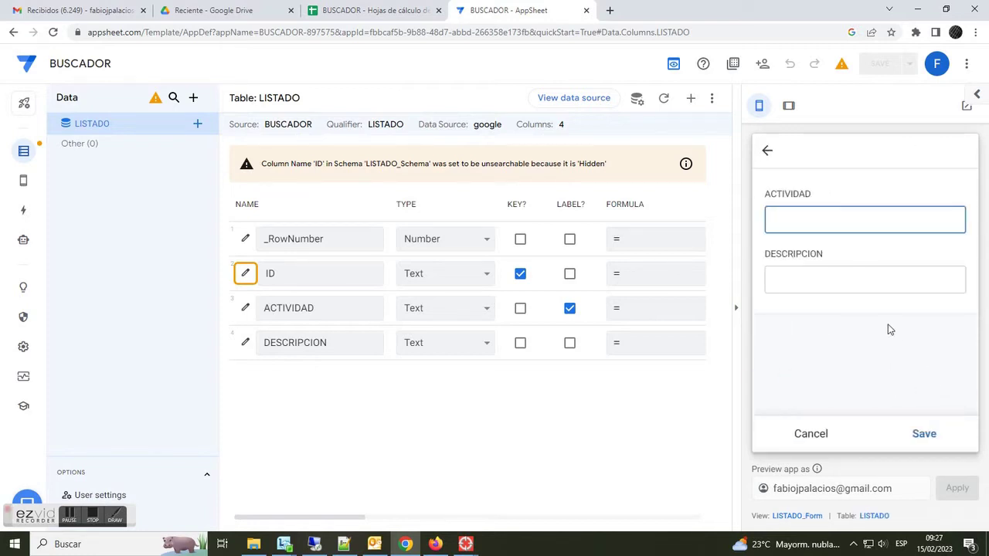
{"action": "type", "text": "COSNUT"}
{"action": "key", "text": "Tab"}
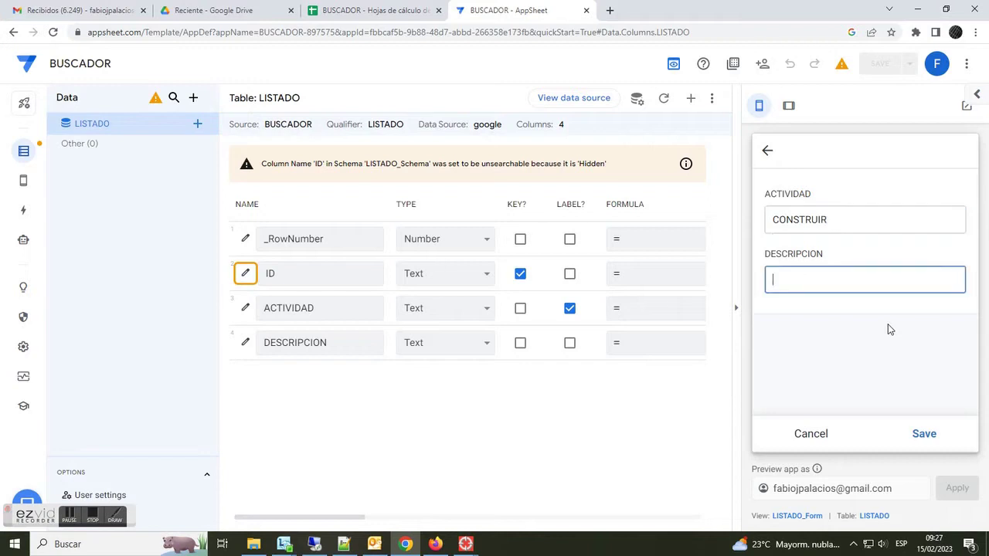
{"action": "type", "text": "CANTARO"}
{"action": "left_click", "coordinate": [920, 434]}
- Add a record with ACTIVIDAD PLAN and DESCRIPCION VIAJAR A USA
{"action": "left_click", "coordinate": [948, 395]}
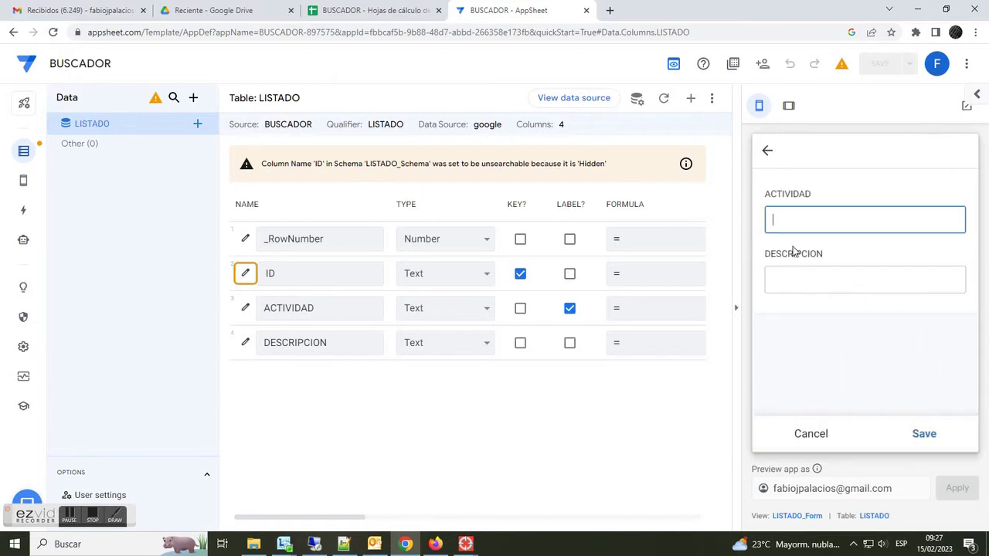
{"action": "key", "text": "Tab"}
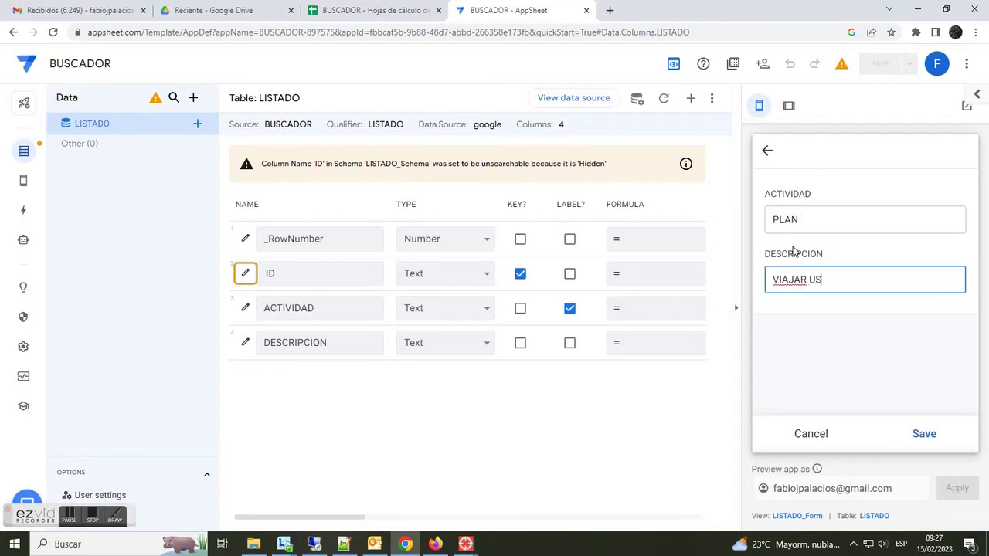
{"action": "type", "text": "A USA"}
{"action": "left_click", "coordinate": [925, 439]}
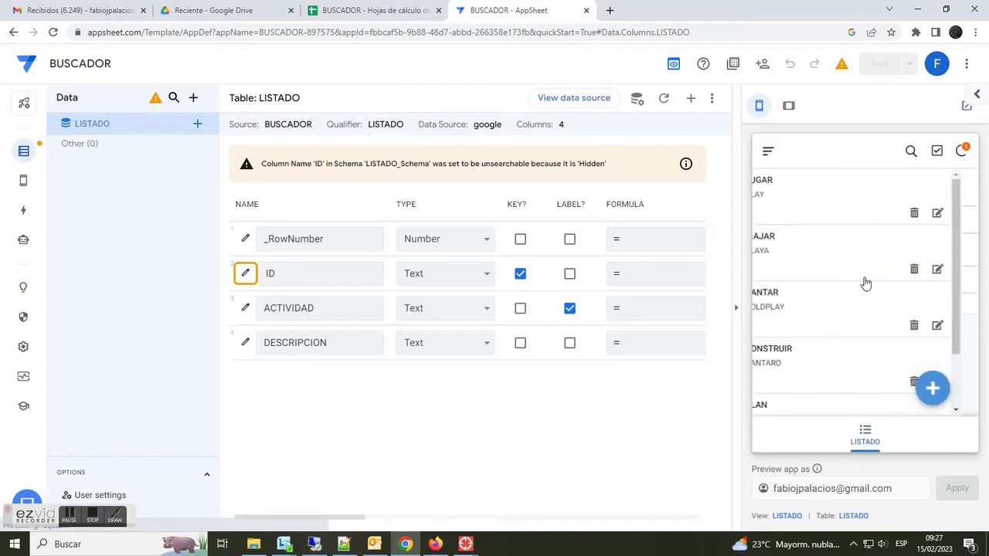
- Change the LISTADO view to the table type with Narrow column width and save the app
{"action": "left_click", "coordinate": [24, 182]}
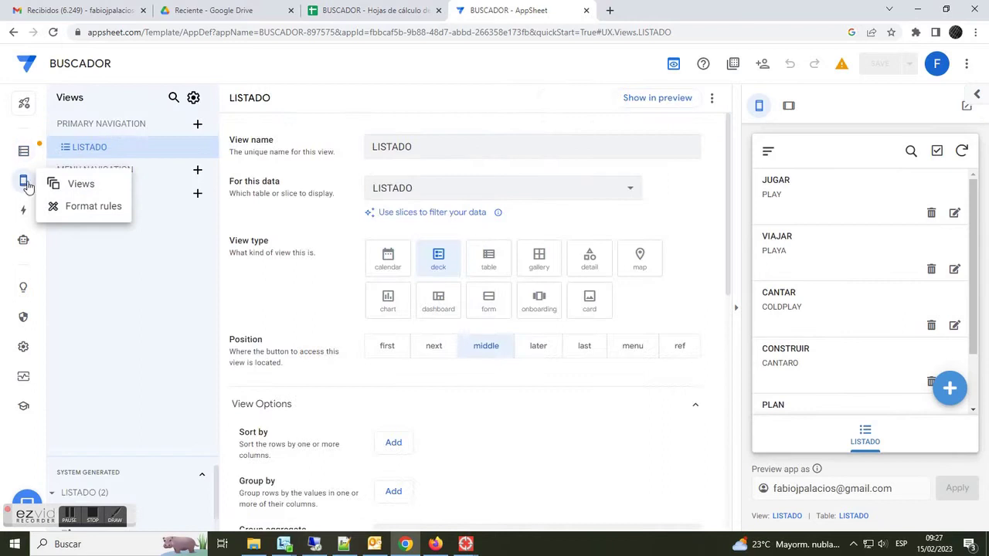
{"action": "left_click", "coordinate": [488, 261]}
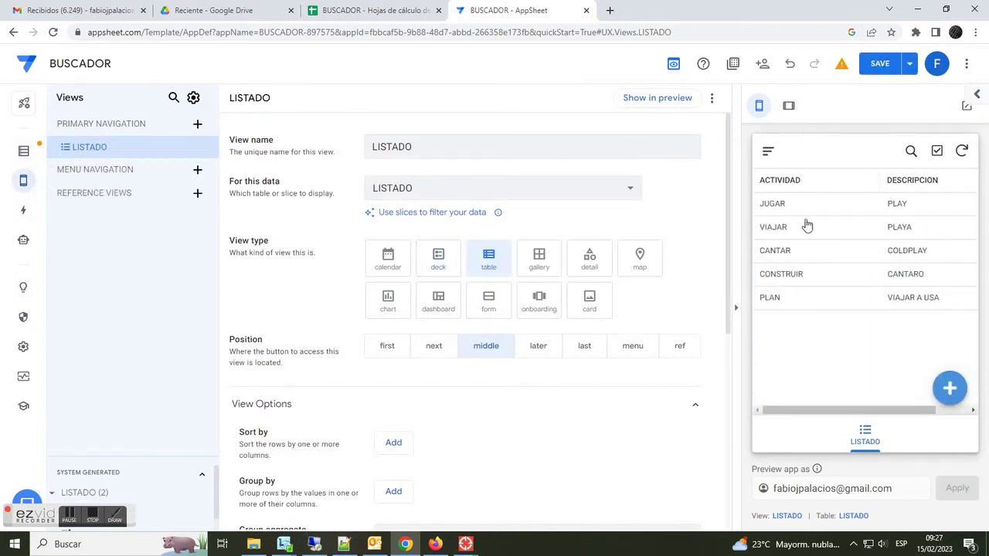
{"action": "scroll", "coordinate": [495, 433], "scroll_direction": "down", "scroll_amount": 3}
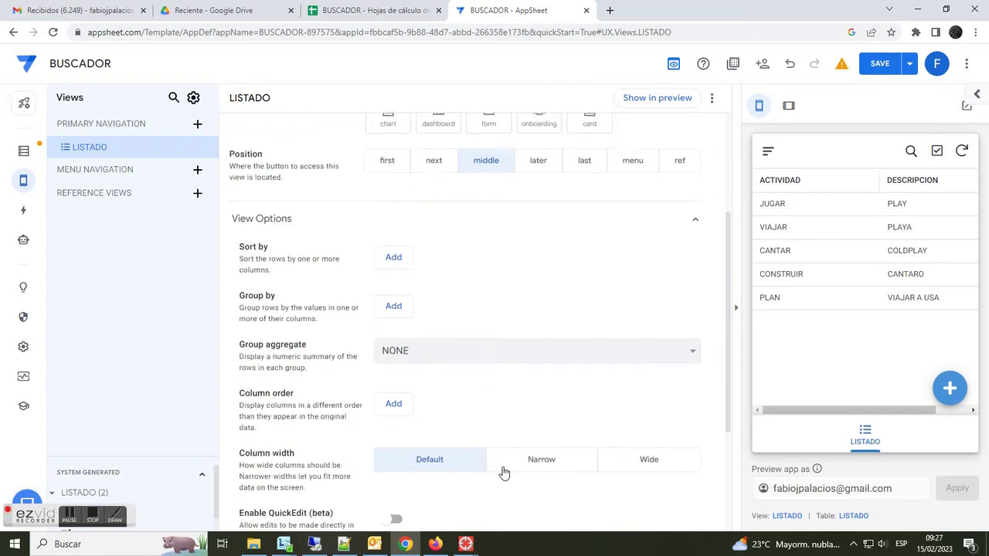
{"action": "left_click", "coordinate": [547, 459]}
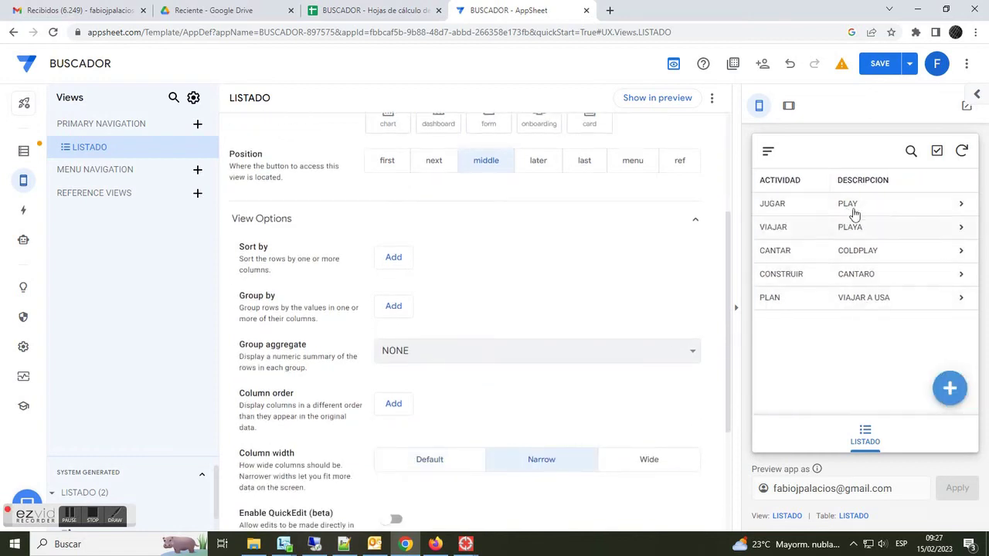
{"action": "left_click", "coordinate": [878, 65]}
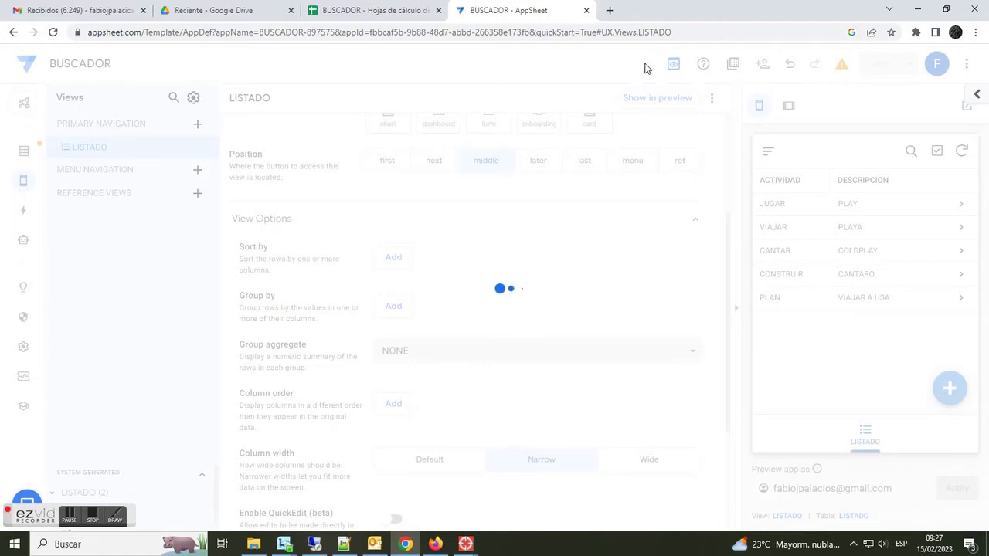
- Check the added records in the BUSCADOR spreadsheet and return to AppSheet
{"action": "left_click", "coordinate": [396, 12]}
{"action": "left_click", "coordinate": [267, 249]}
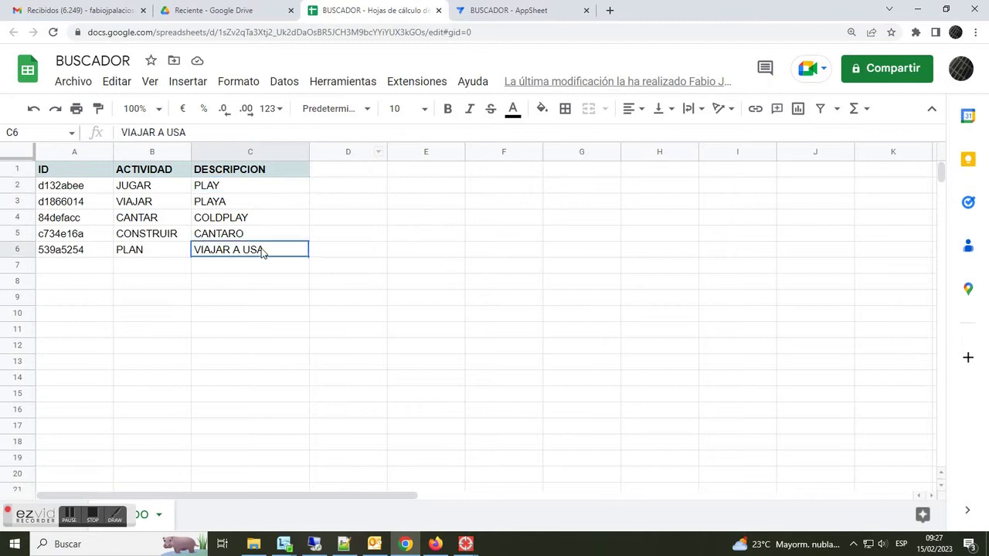
{"action": "left_click", "coordinate": [170, 251]}
{"action": "left_click", "coordinate": [506, 9]}
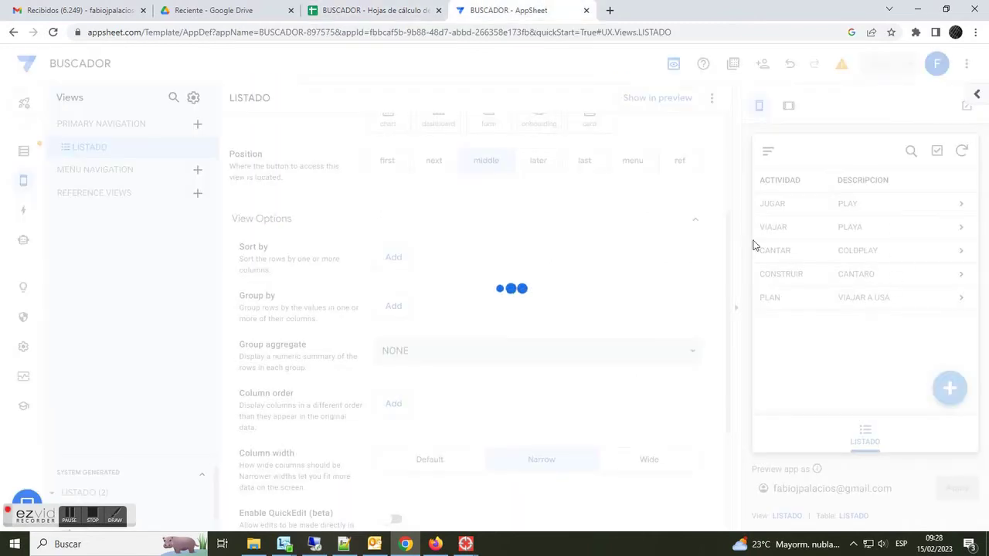
{"action": "left_click", "coordinate": [91, 529]}
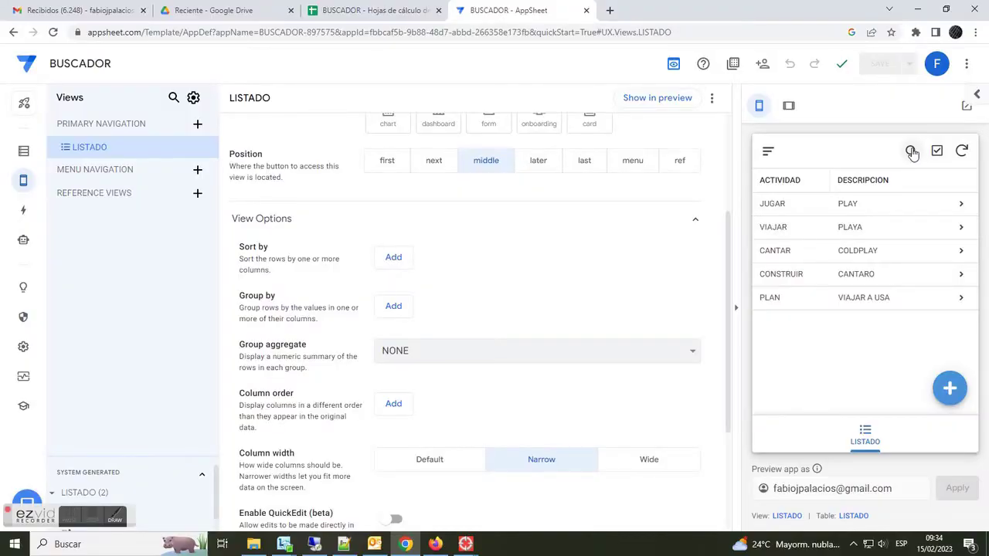
- Search the LISTADO view in the app preview for PLAY, and close the search
{"action": "left_click", "coordinate": [912, 152]}
{"action": "left_click", "coordinate": [853, 150]}
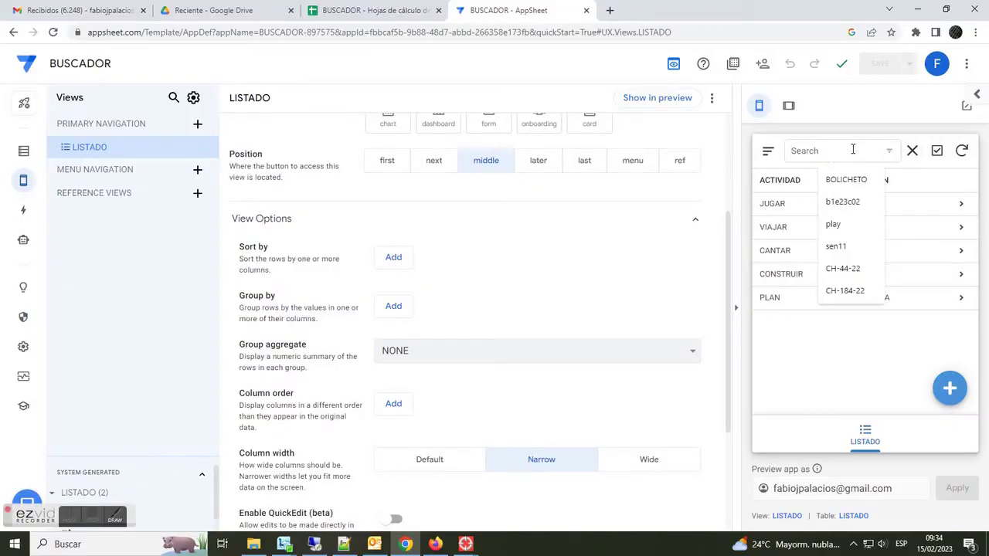
{"action": "type", "text": "Pl"}
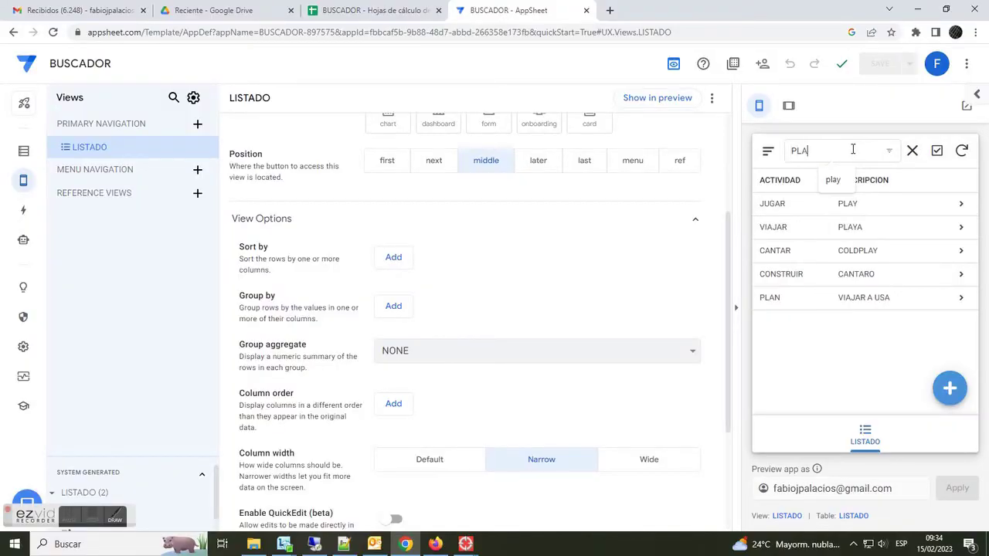
{"action": "type", "text": "AY"}
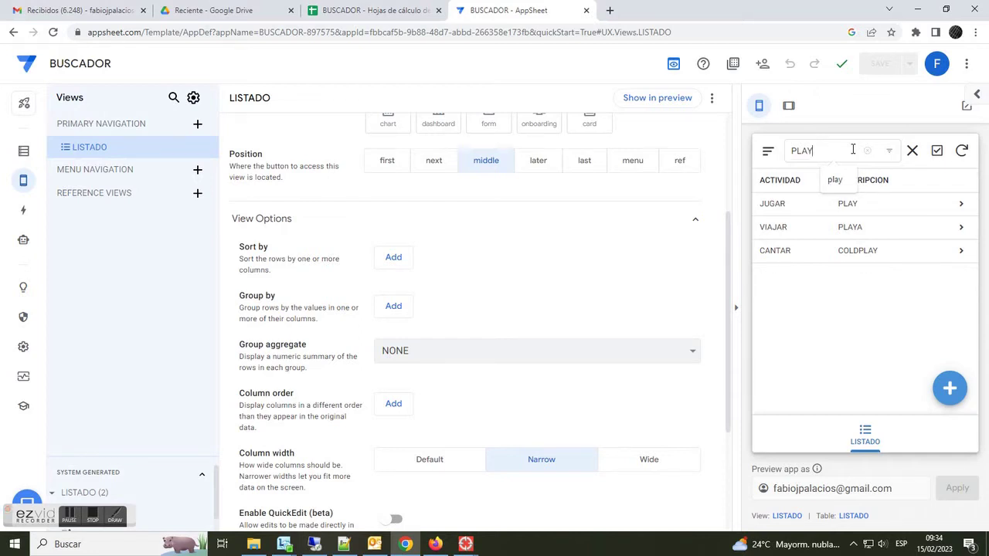
{"action": "left_click", "coordinate": [908, 305]}
{"action": "left_click", "coordinate": [912, 153]}
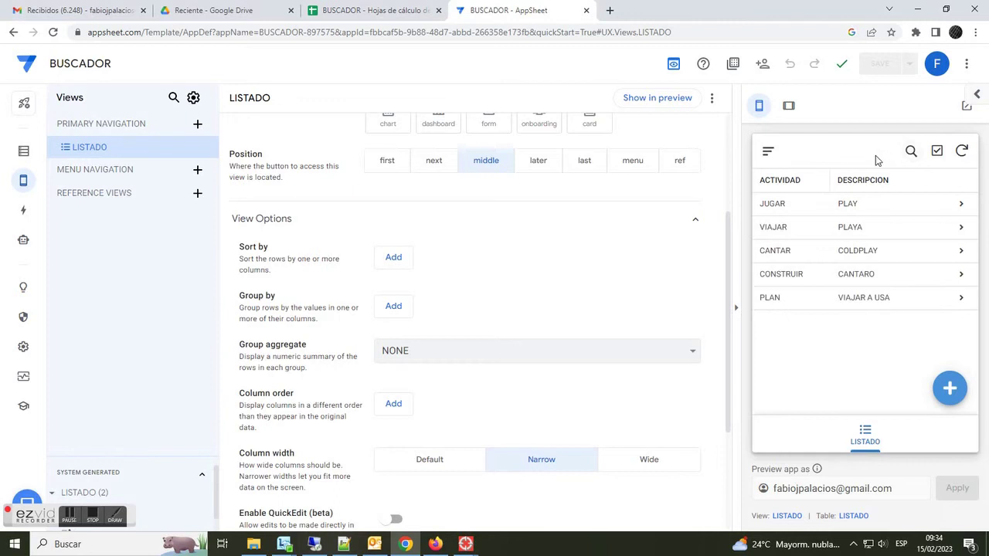
- Search the LISTADO view in the app preview for CANTAR
{"action": "left_click", "coordinate": [911, 153]}
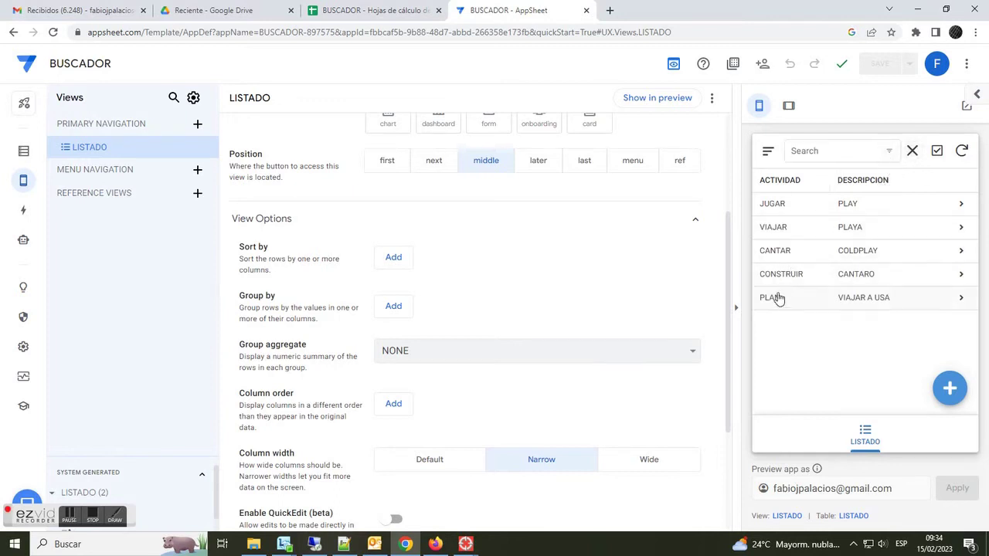
{"action": "left_click", "coordinate": [810, 154]}
{"action": "type", "text": "cANTAR"}
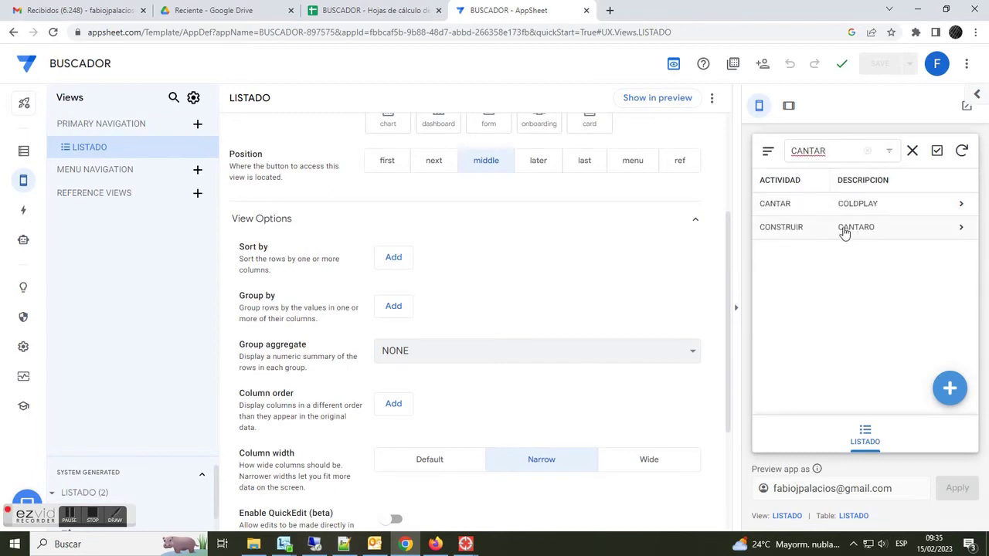
- Close the preview search, switch to the BUSCADOR spreadsheet in Google Sheets, and add a new sheet named FILTRO
{"action": "left_click", "coordinate": [913, 151]}
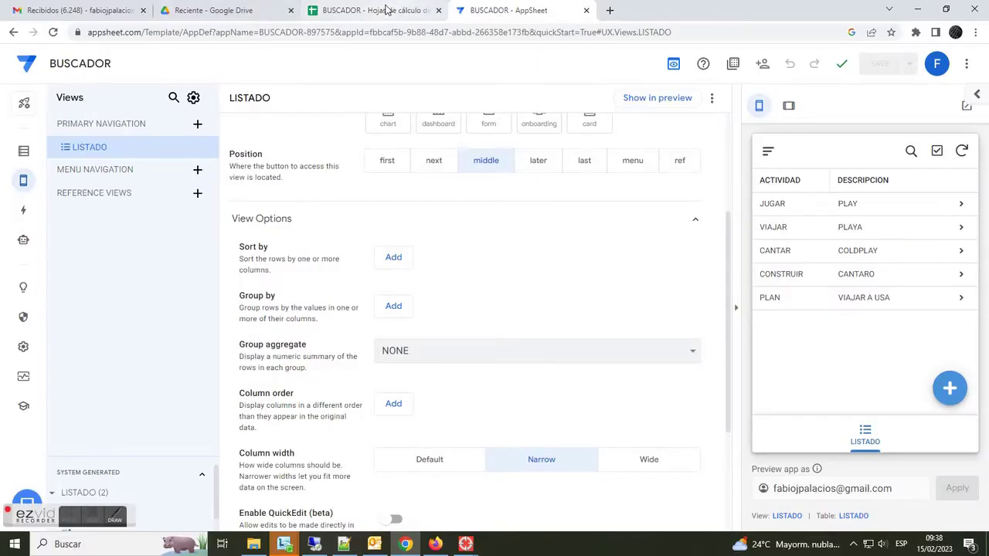
{"action": "left_click", "coordinate": [373, 10]}
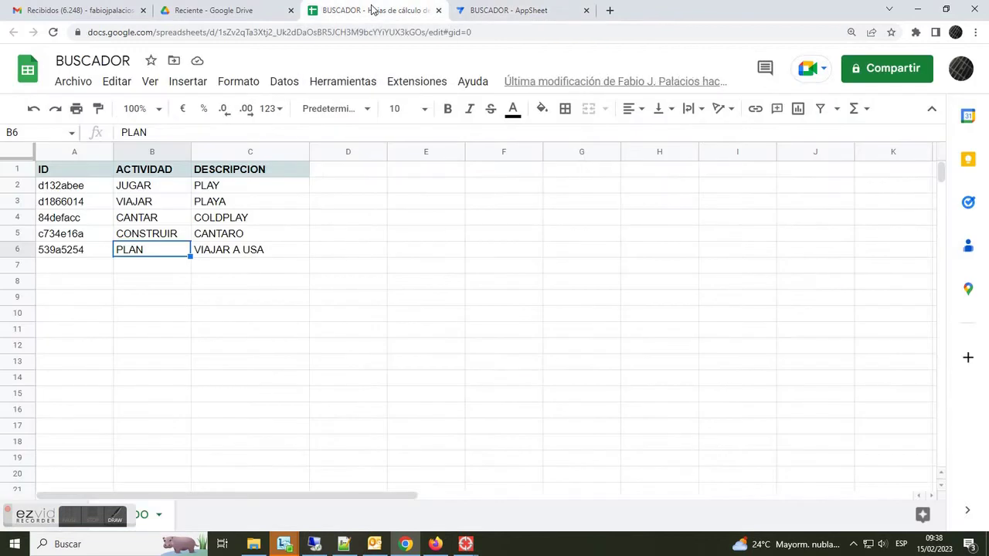
{"action": "left_click_drag", "start_coordinate": [64, 516], "coordinate": [420, 459]}
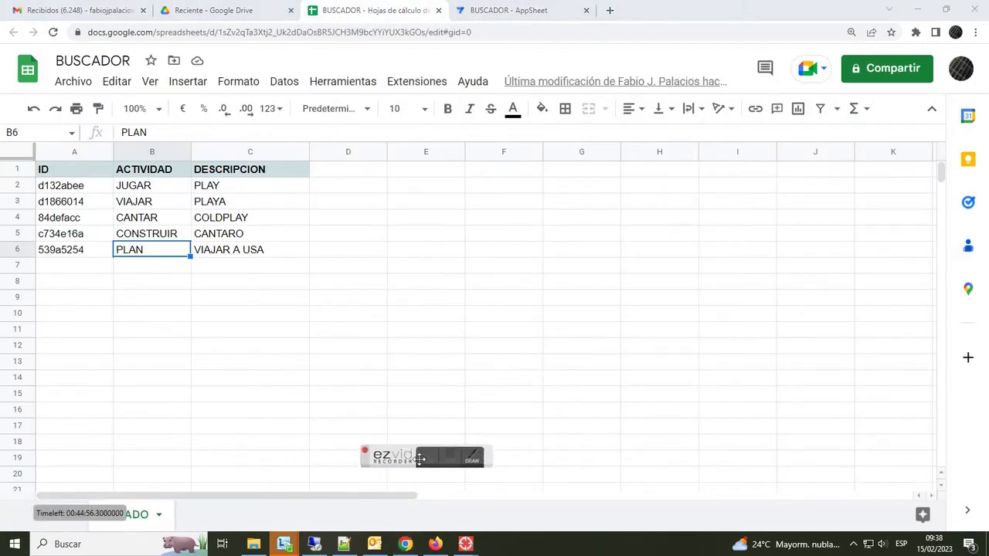
{"action": "left_click", "coordinate": [184, 508]}
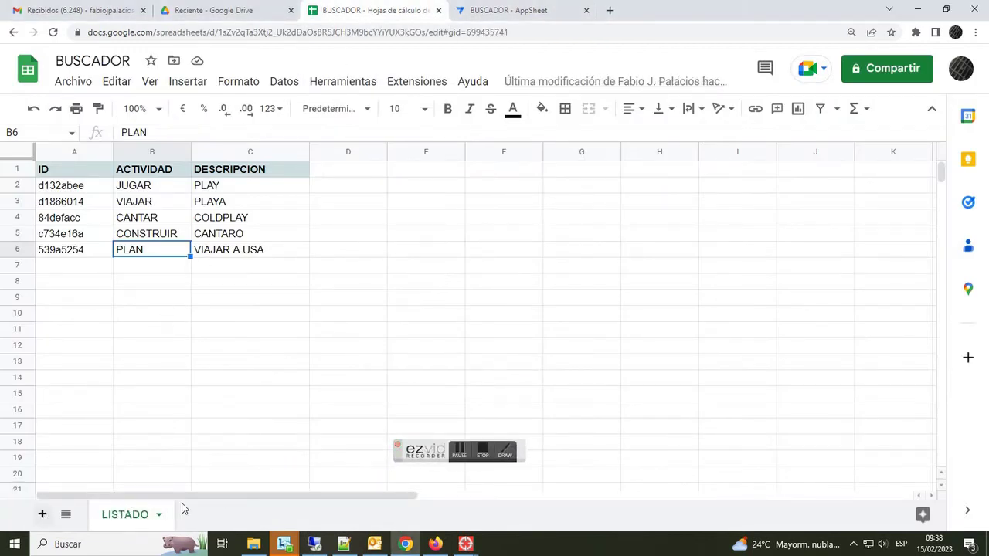
{"action": "double_click", "coordinate": [204, 515]}
{"action": "type", "text": "F"}
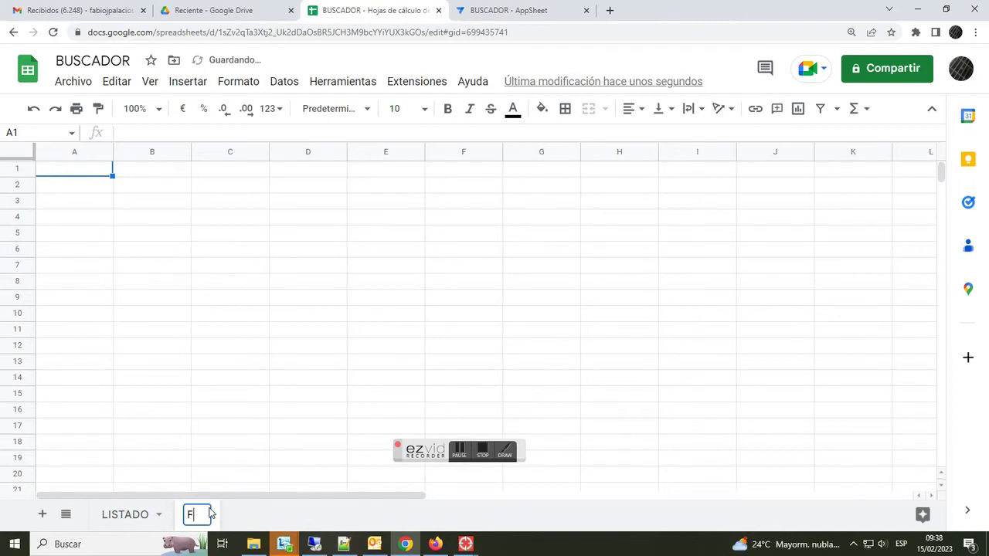
{"action": "type", "text": "ILTRO"}
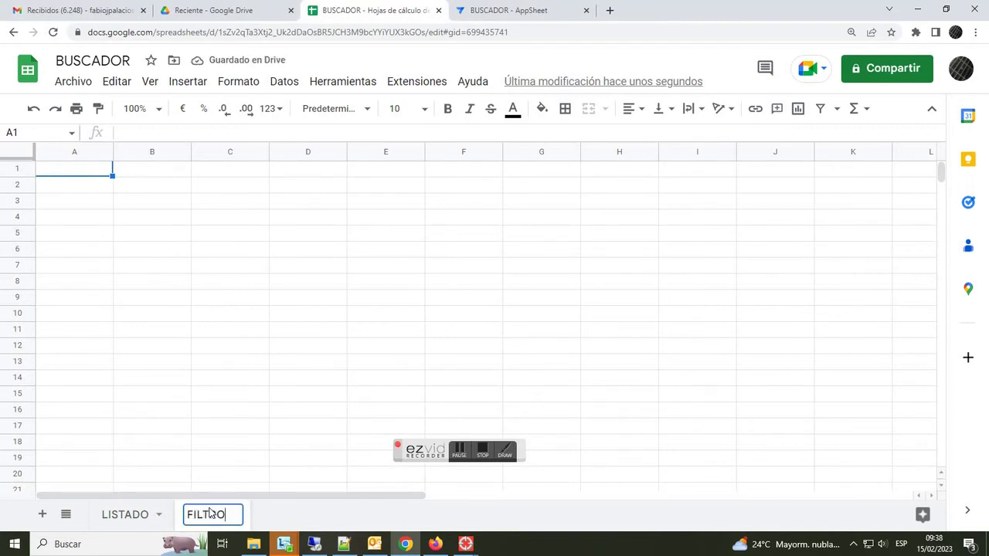
{"action": "left_click", "coordinate": [220, 410]}
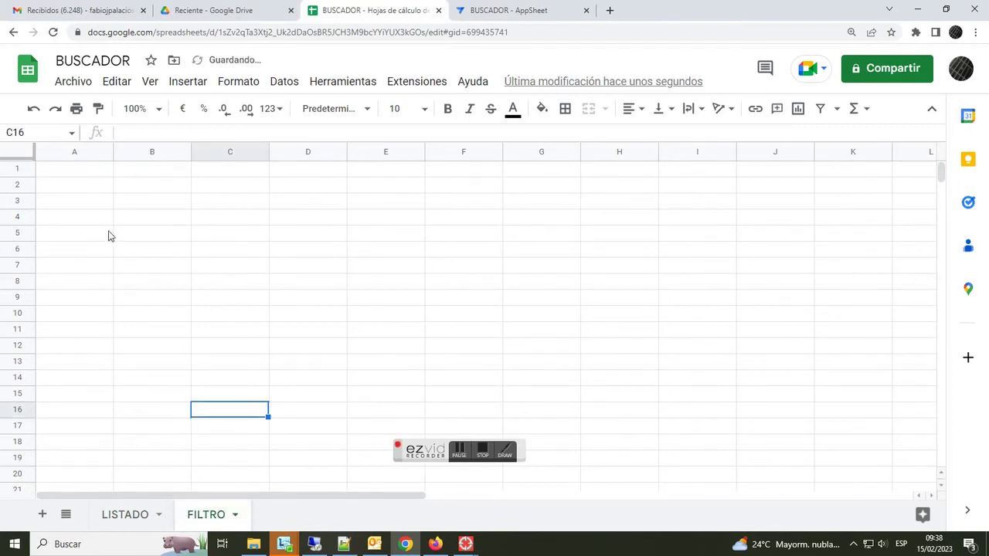
- Enter the column headers ID_FILTRO in A1 and PARAMETRO in B1 of the FILTRO sheet
{"action": "left_click", "coordinate": [82, 172]}
{"action": "type", "text": "ID_FILTRO"}
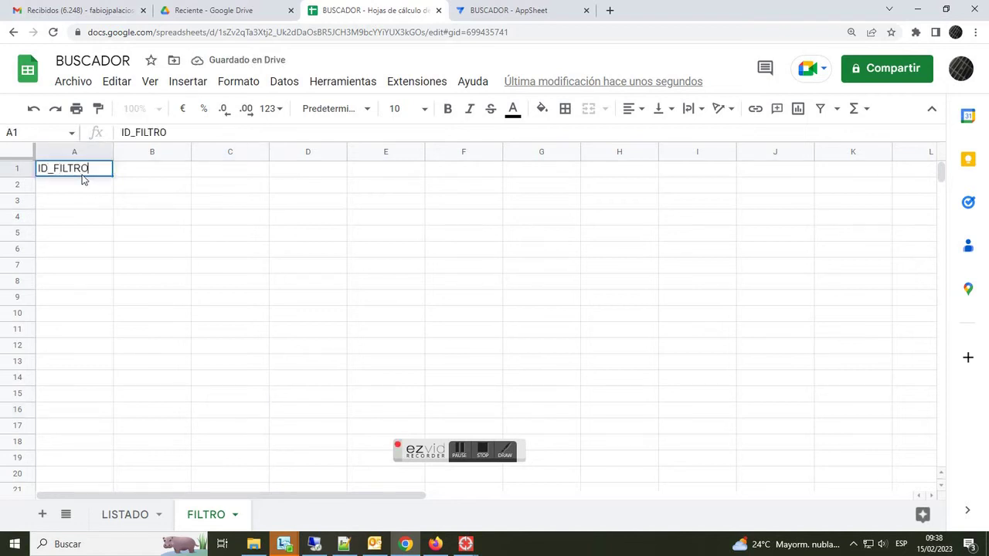
{"action": "key", "text": "Tab"}
{"action": "type", "text": "PARAME"}
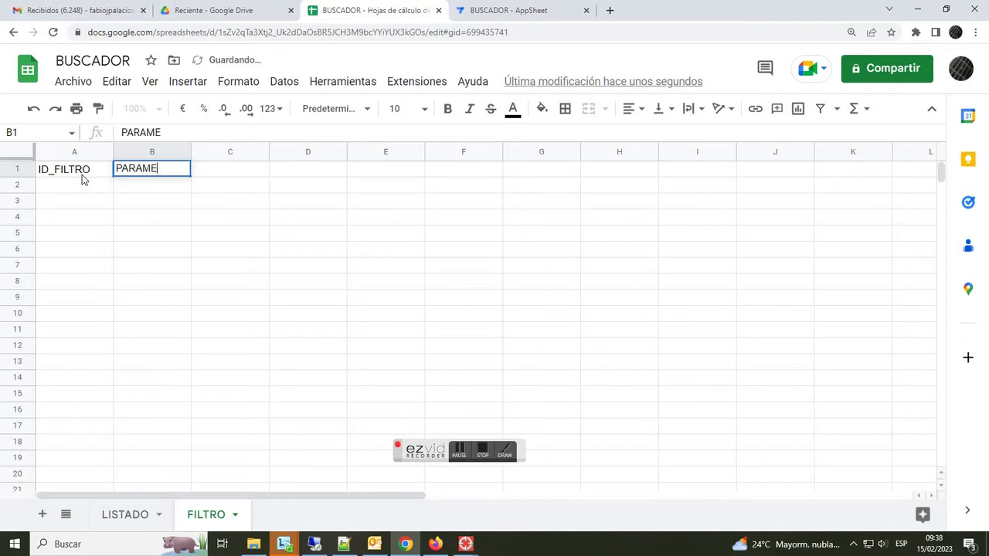
{"action": "type", "text": "TRO"}
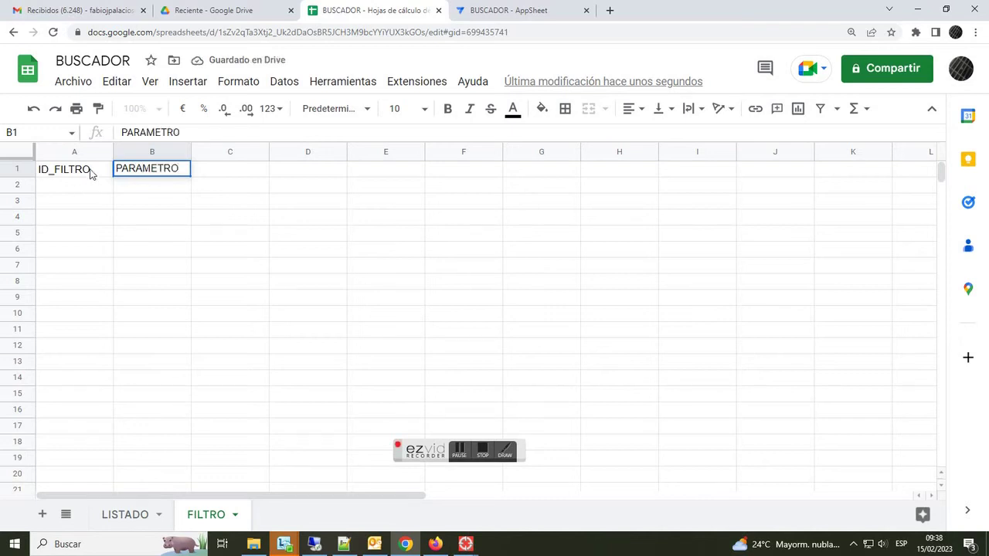
{"action": "left_click", "coordinate": [149, 198]}
- Make the headers in A1:B1 of the FILTRO sheet bold with a light pink fill, and compare with the LISTADO sheet
{"action": "left_click_drag", "start_coordinate": [88, 171], "coordinate": [143, 172]}
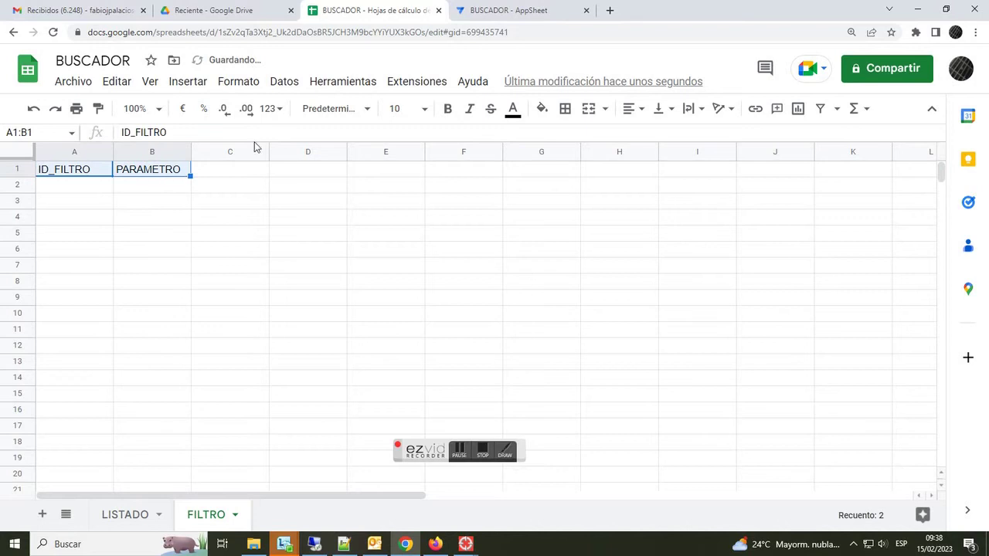
{"action": "left_click", "coordinate": [447, 109]}
{"action": "left_click", "coordinate": [542, 109]}
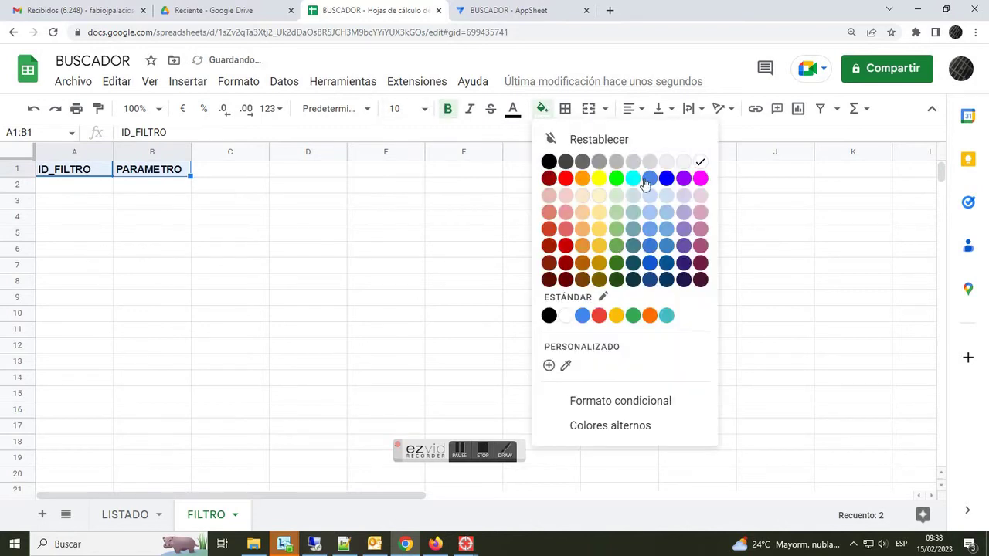
{"action": "left_click", "coordinate": [700, 203]}
{"action": "left_click", "coordinate": [468, 201]}
{"action": "left_click", "coordinate": [133, 514]}
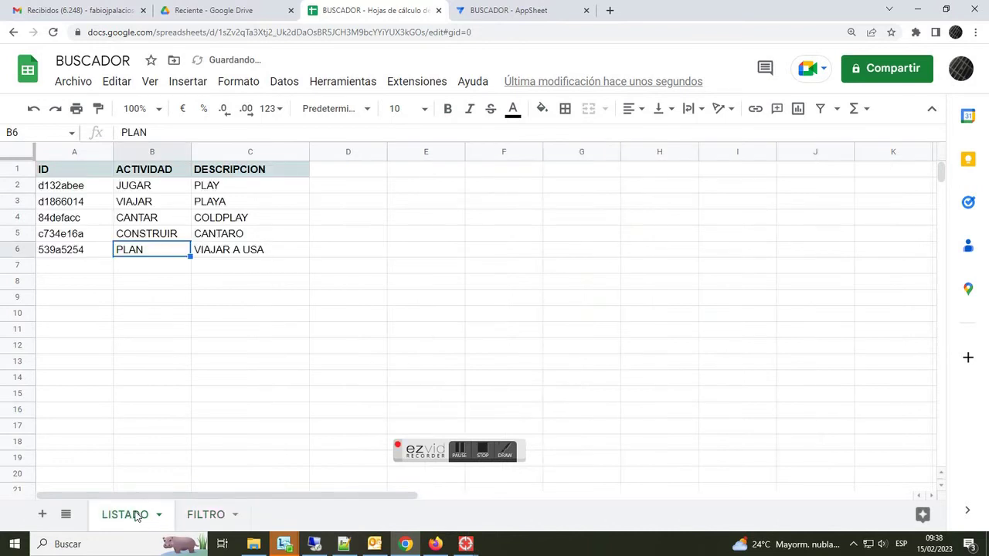
{"action": "left_click", "coordinate": [199, 515]}
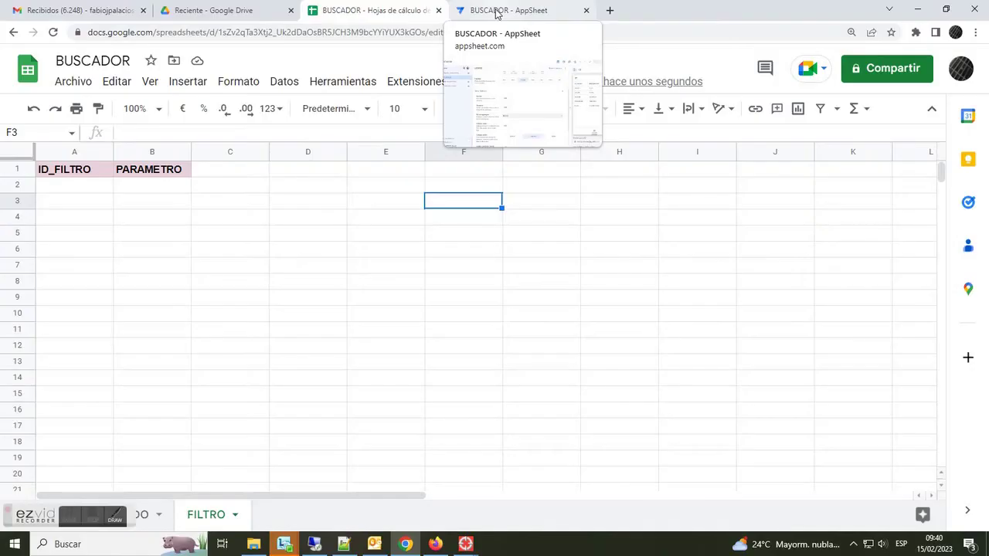
- Switch to AppSheet and add the FILTRO worksheet of BUSCADOR as a table allowing updates, adds and deletes
{"action": "left_click", "coordinate": [499, 11]}
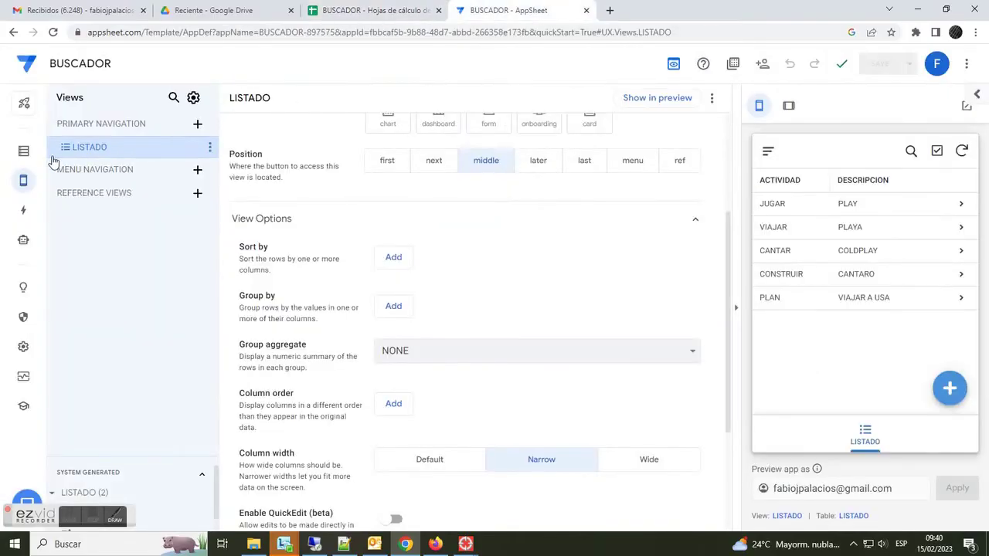
{"action": "left_click", "coordinate": [26, 152]}
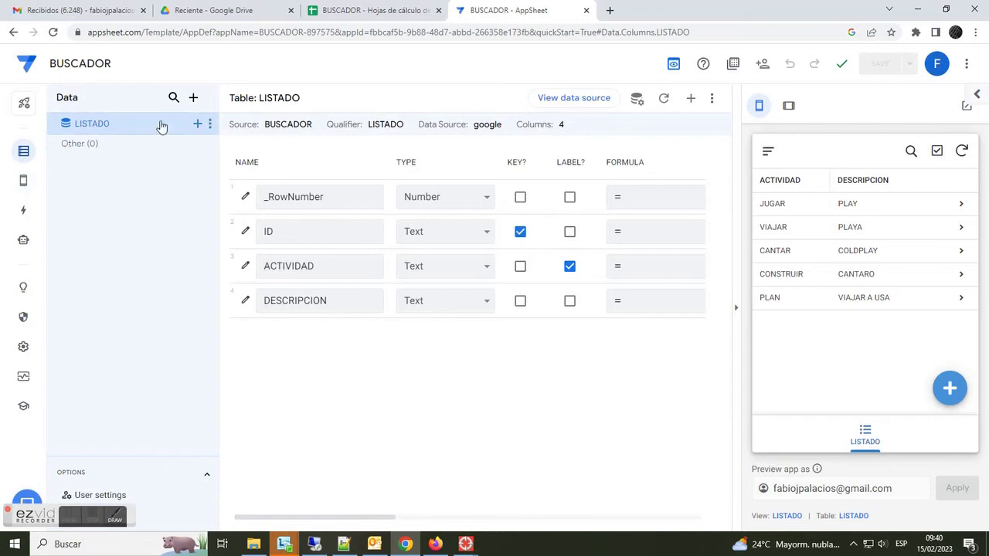
{"action": "left_click", "coordinate": [192, 101]}
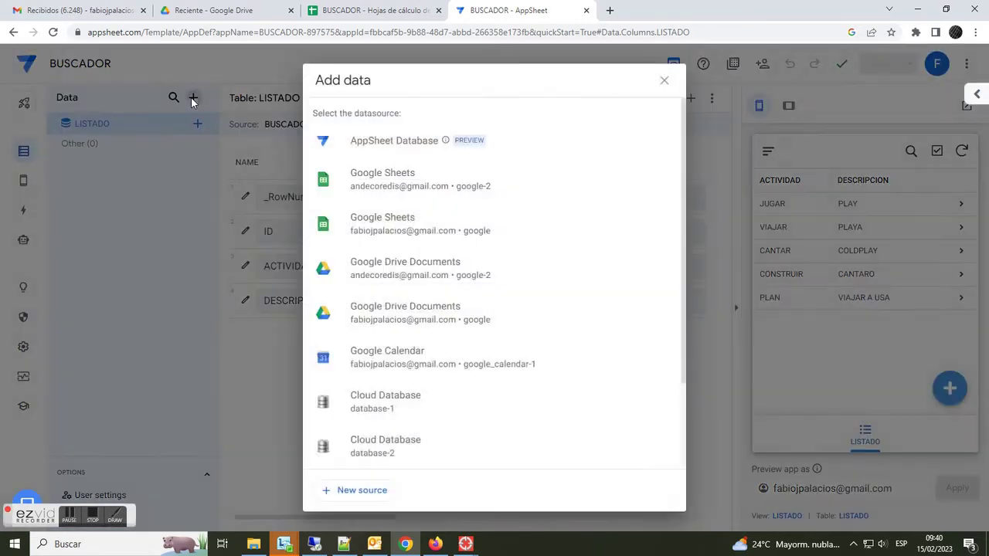
{"action": "scroll", "coordinate": [503, 348], "scroll_direction": "down", "scroll_amount": 3}
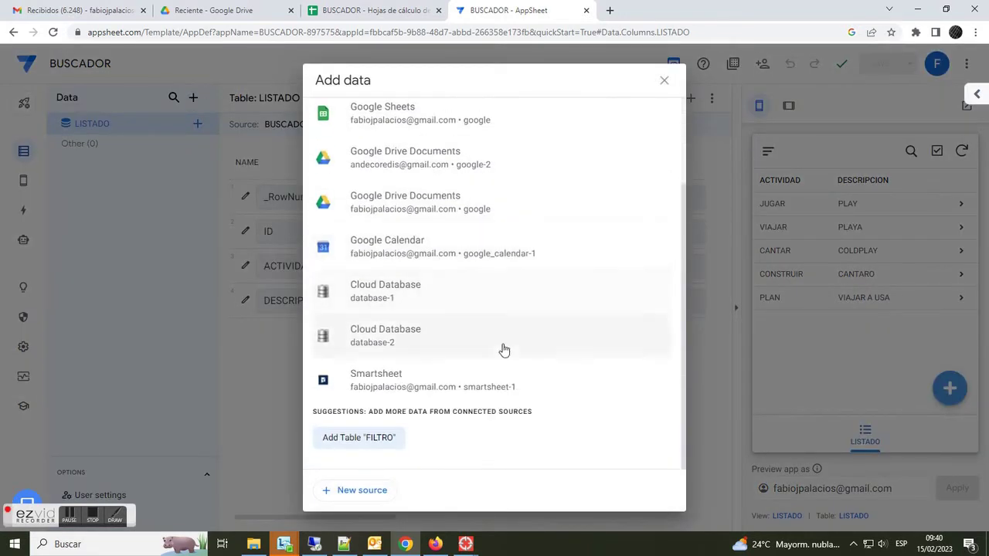
{"action": "left_click", "coordinate": [364, 439]}
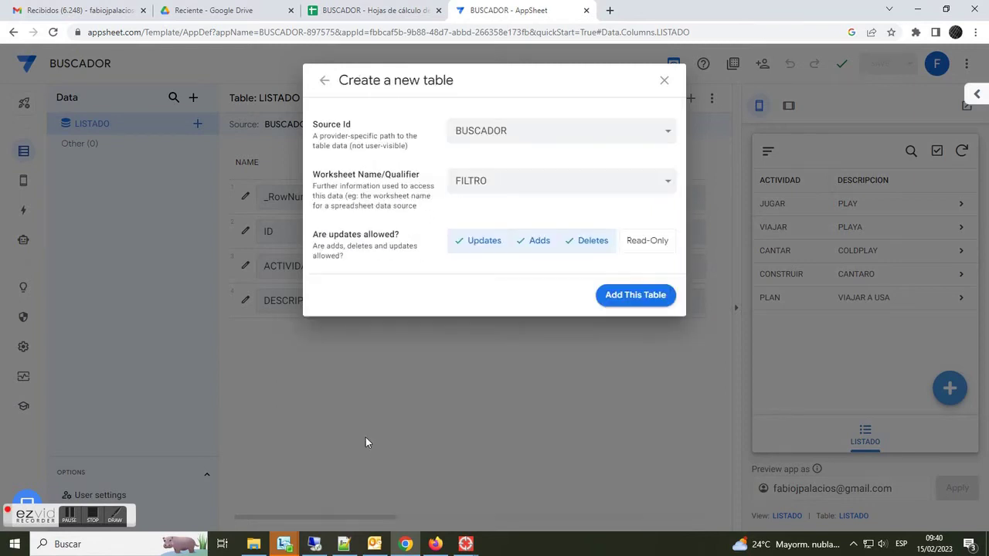
{"action": "left_click", "coordinate": [633, 295]}
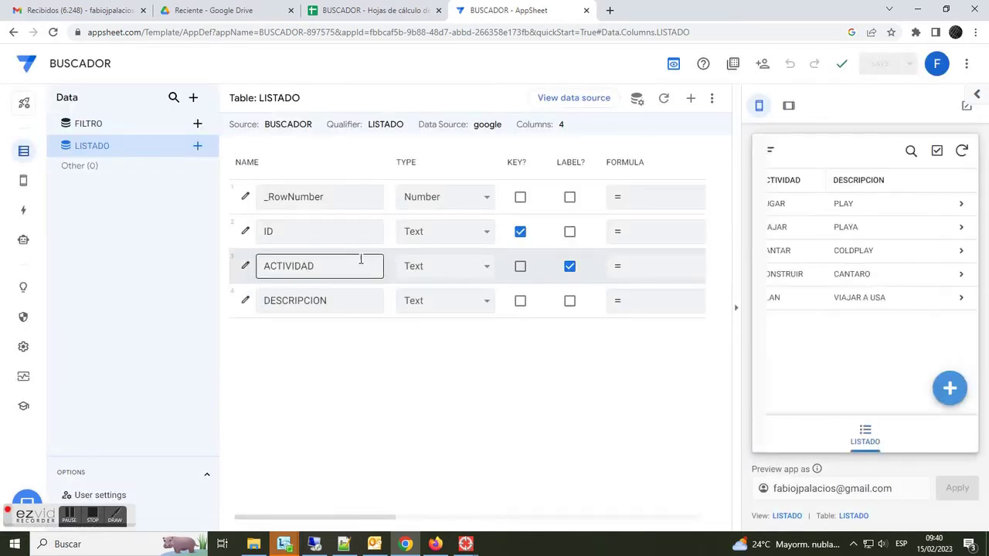
- Make PARAMETRO the label of the FILTRO table, hide the ID_FILTRO column, and save the app
{"action": "left_click", "coordinate": [87, 124]}
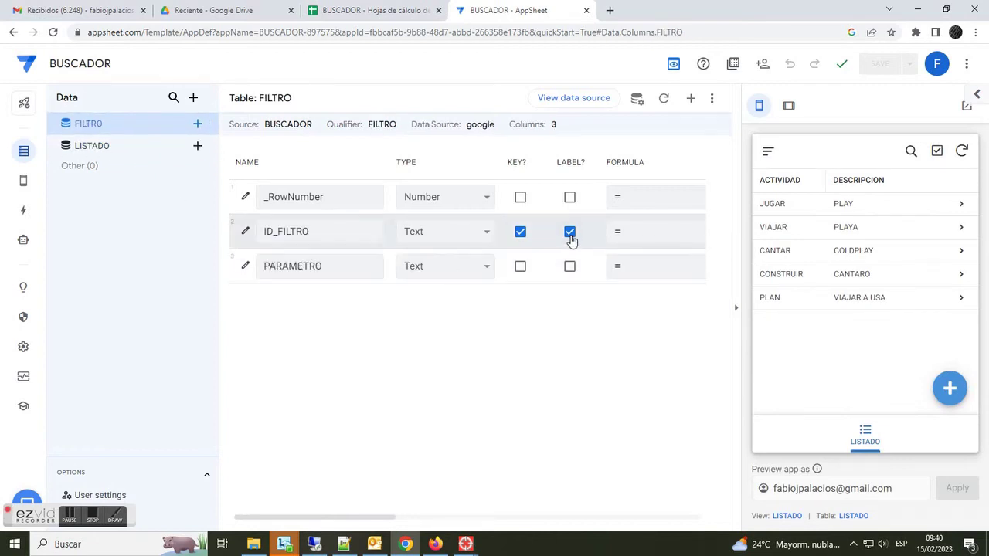
{"action": "left_click", "coordinate": [569, 266]}
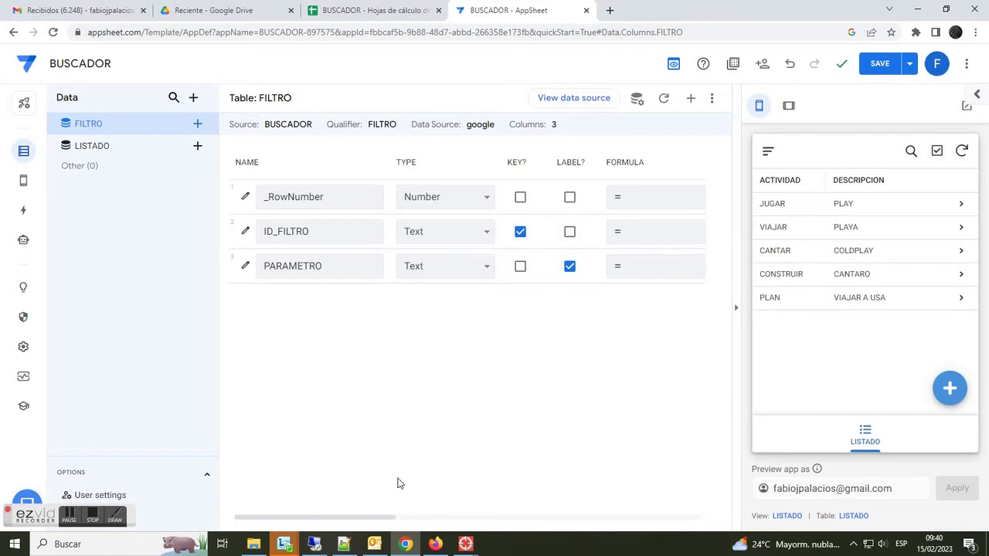
{"action": "left_click_drag", "start_coordinate": [369, 524], "coordinate": [487, 525]}
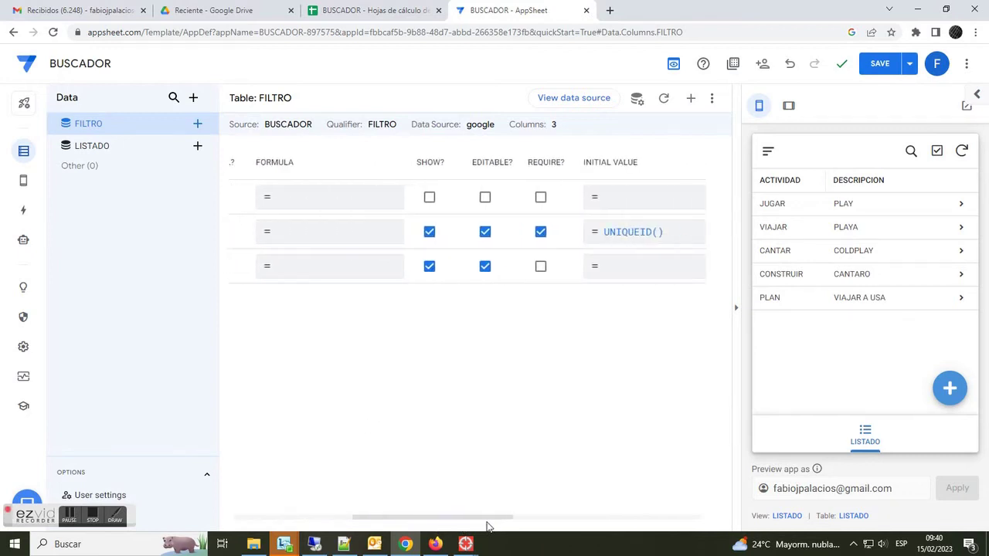
{"action": "left_click", "coordinate": [429, 234]}
{"action": "left_click_drag", "start_coordinate": [423, 519], "coordinate": [294, 523]}
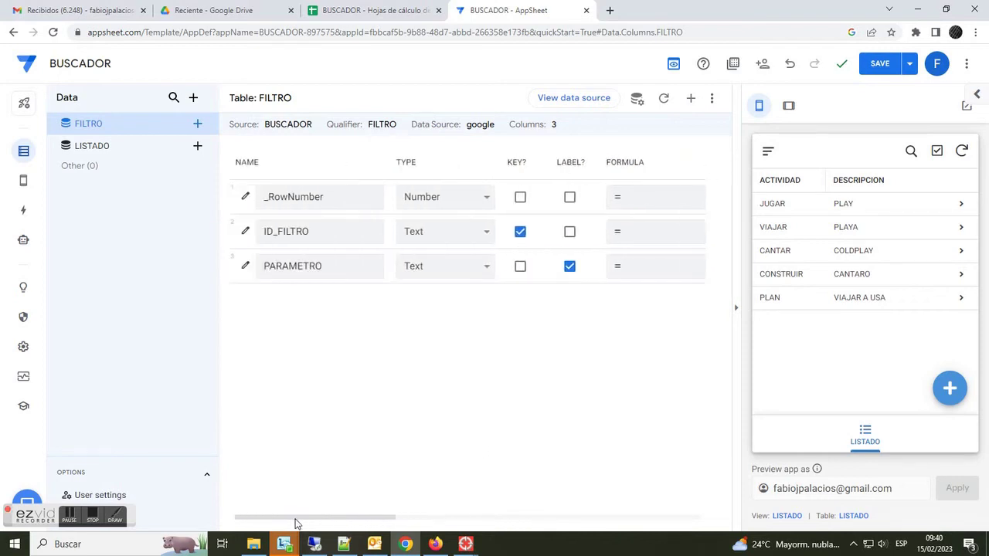
{"action": "left_click", "coordinate": [879, 63]}
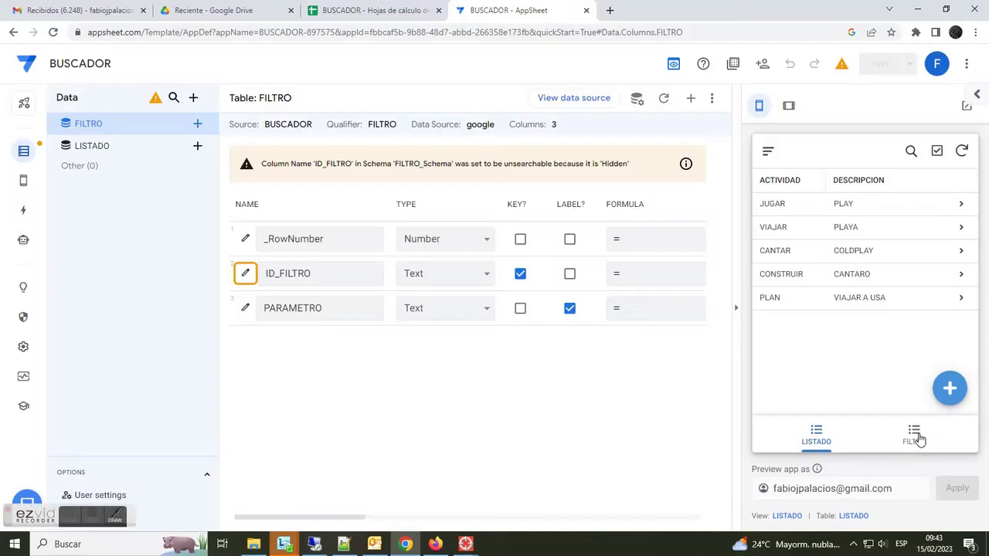
- Check the new-record form of the FILTRO view in the app preview and leave it without saving
{"action": "left_click", "coordinate": [915, 435]}
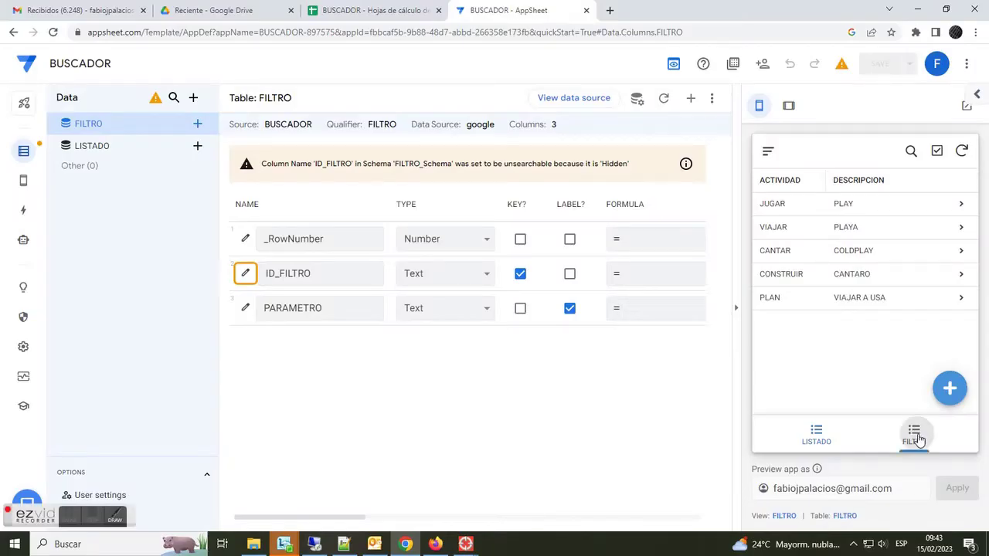
{"action": "left_click", "coordinate": [948, 388]}
{"action": "left_click", "coordinate": [768, 151]}
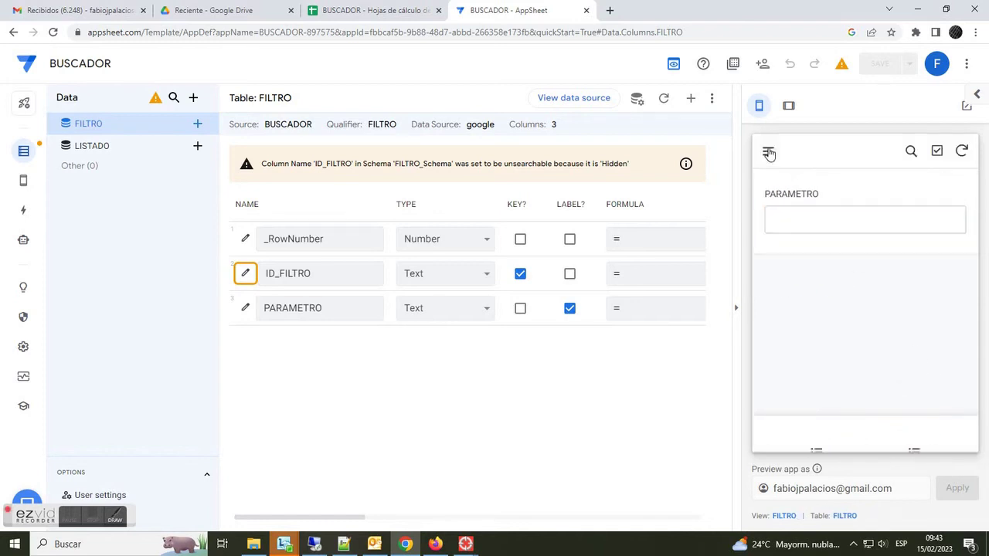
- Change the FILTRO view to the form type and set its position to first
{"action": "left_click", "coordinate": [26, 180]}
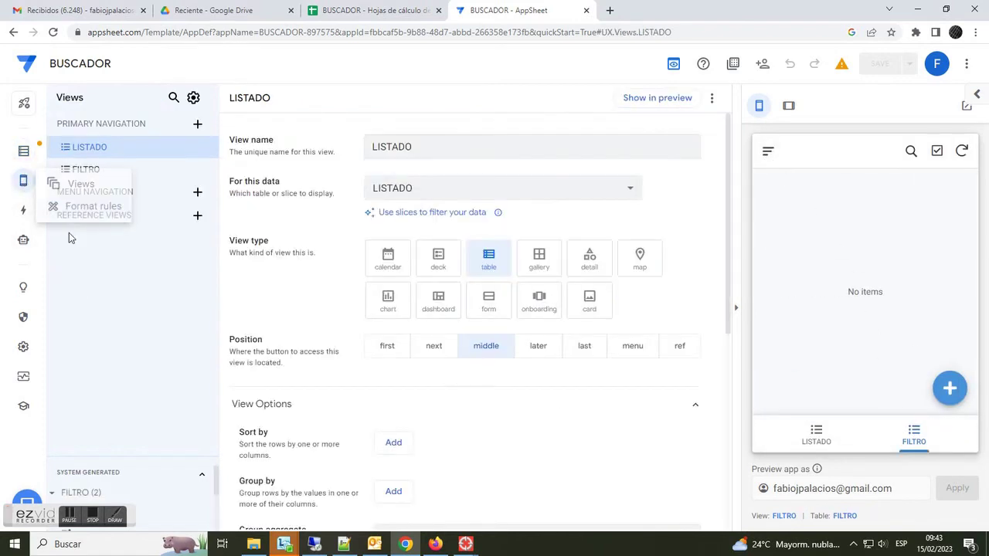
{"action": "left_click", "coordinate": [85, 170]}
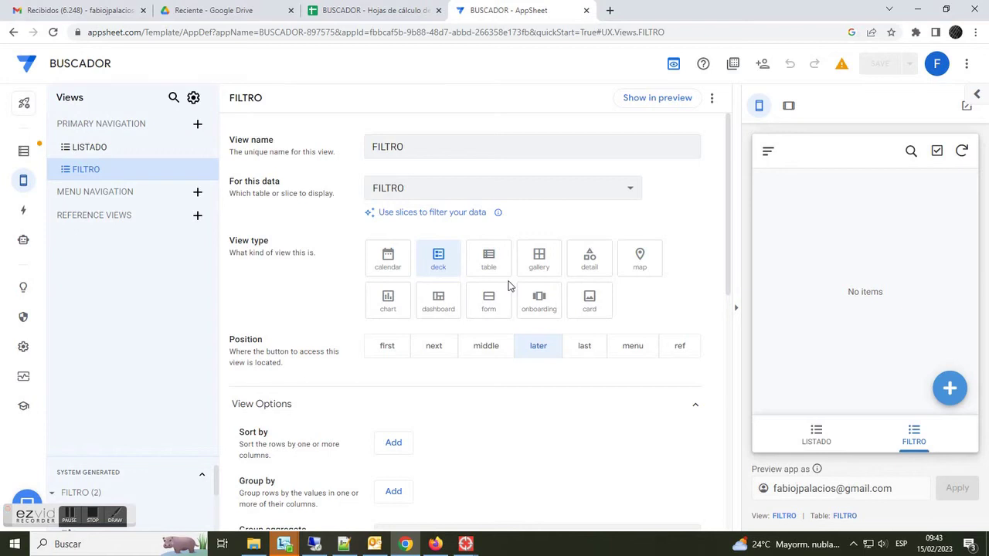
{"action": "left_click", "coordinate": [487, 303]}
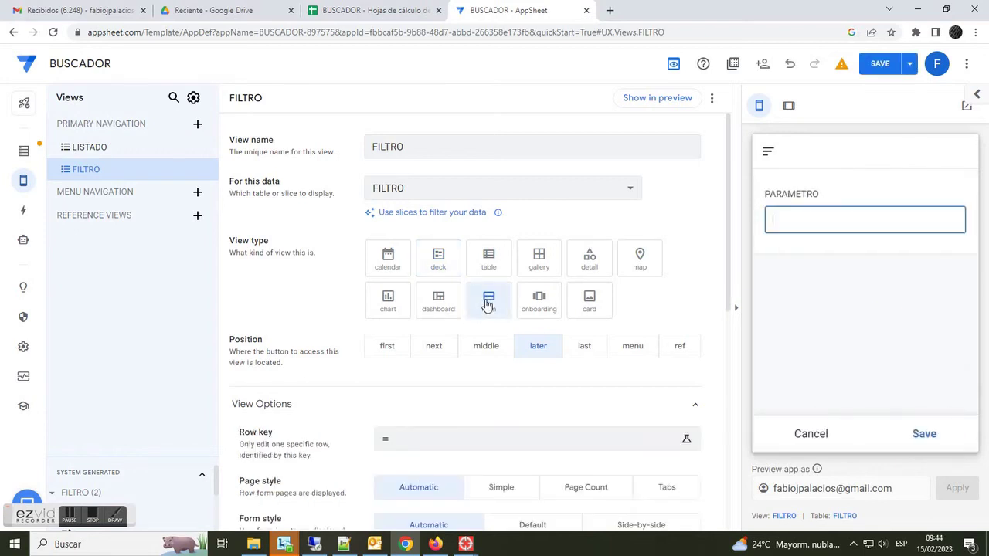
{"action": "left_click", "coordinate": [386, 347]}
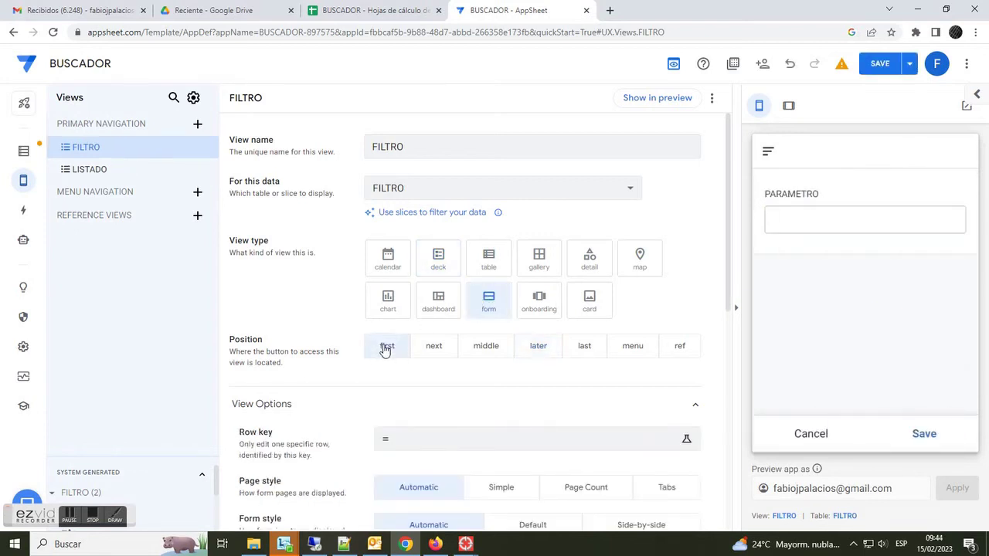
- Set the FILTRO view's display icon to the solid magnifying glass, searching the icons for "sear"
{"action": "scroll", "coordinate": [370, 398], "scroll_direction": "down", "scroll_amount": 4}
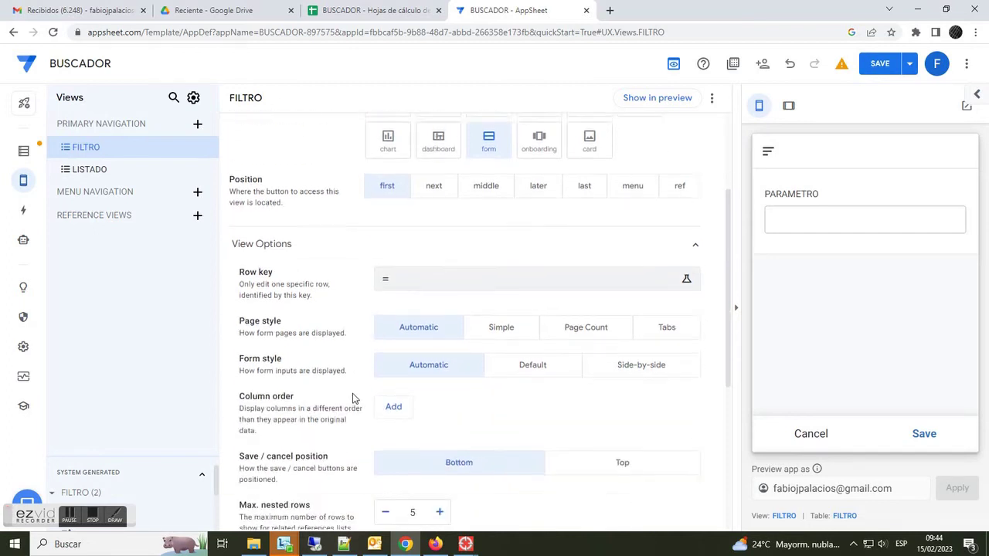
{"action": "scroll", "coordinate": [357, 403], "scroll_direction": "down", "scroll_amount": 2}
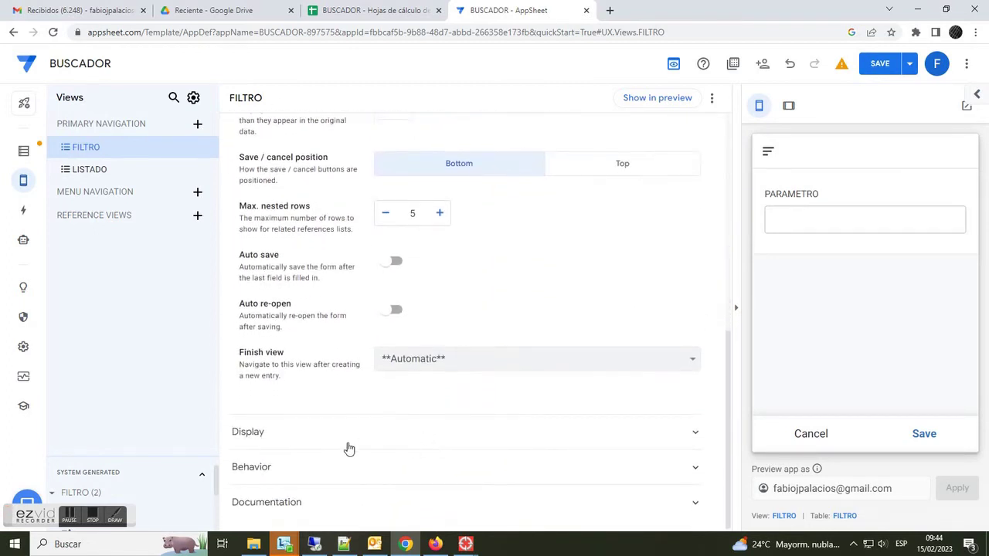
{"action": "left_click", "coordinate": [263, 438]}
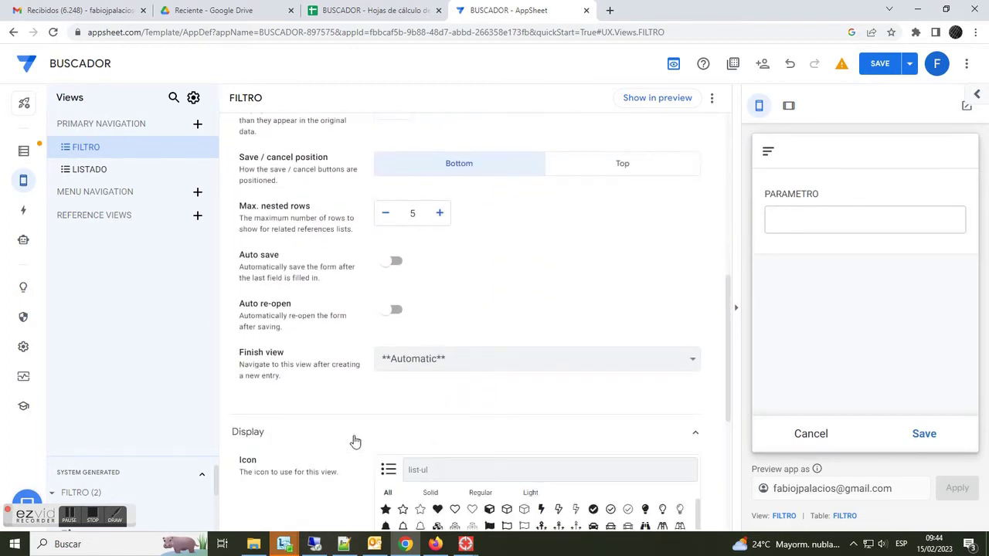
{"action": "left_click", "coordinate": [443, 472]}
{"action": "type", "text": "sear"}
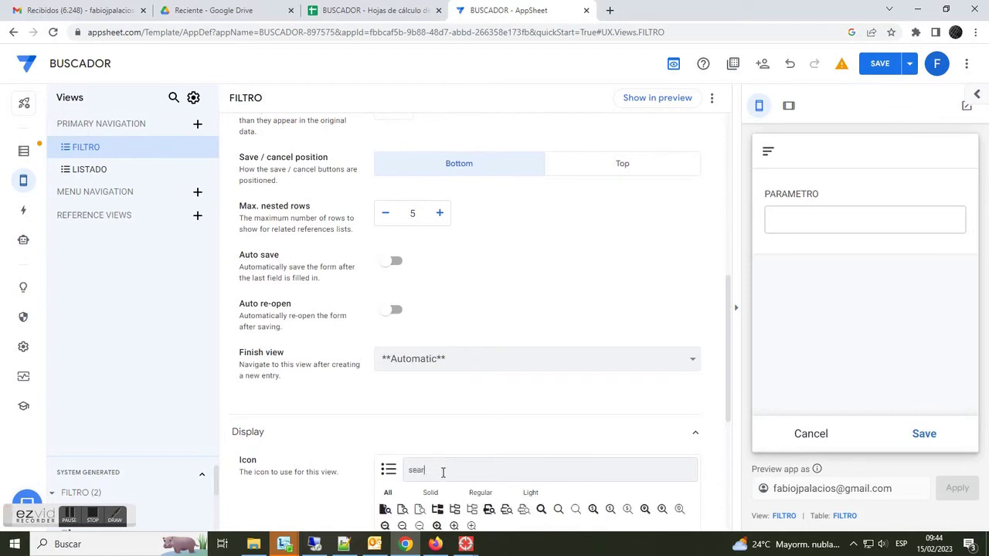
{"action": "left_click", "coordinate": [541, 510]}
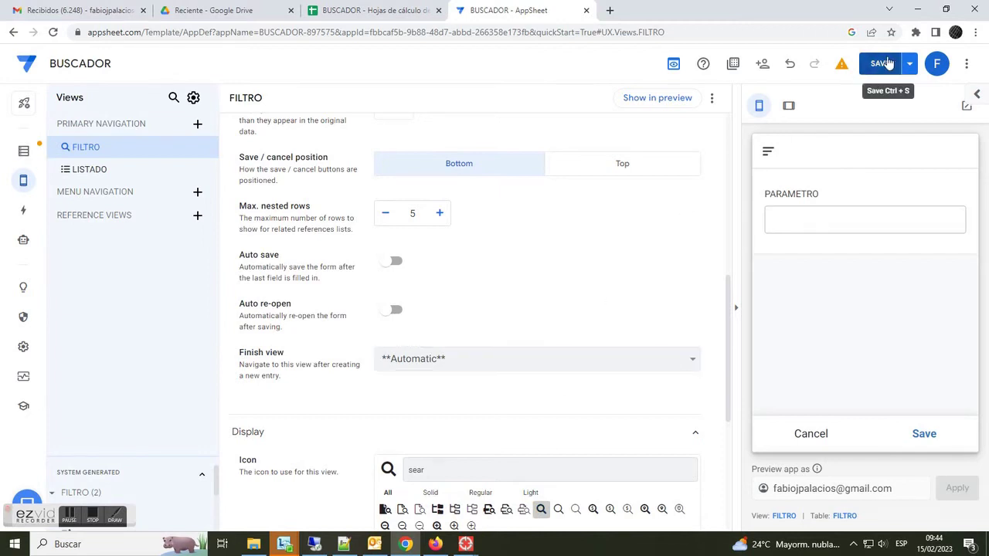
- Save the app and check the FILTRO and LISTADO views in the app preview
{"action": "left_click", "coordinate": [885, 65]}
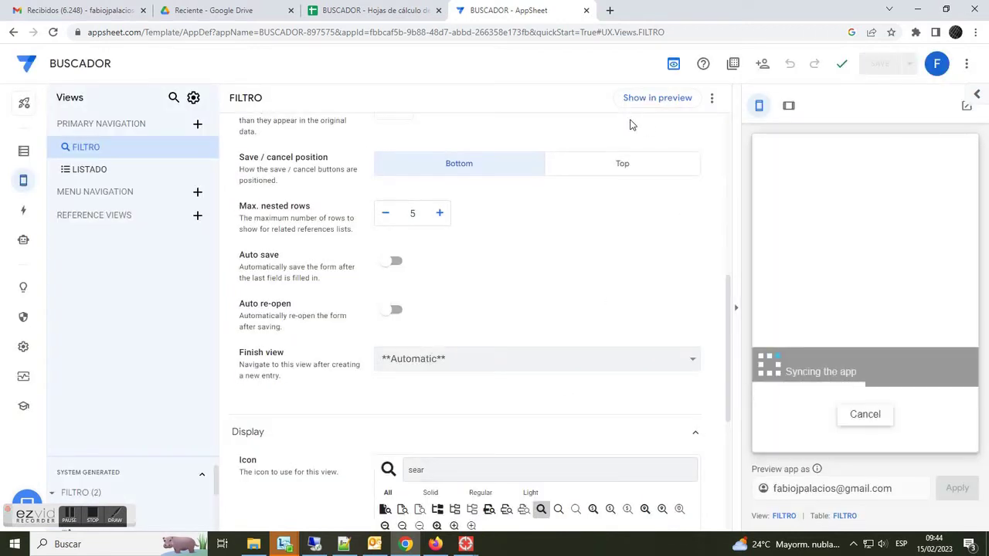
{"action": "left_click", "coordinate": [817, 439]}
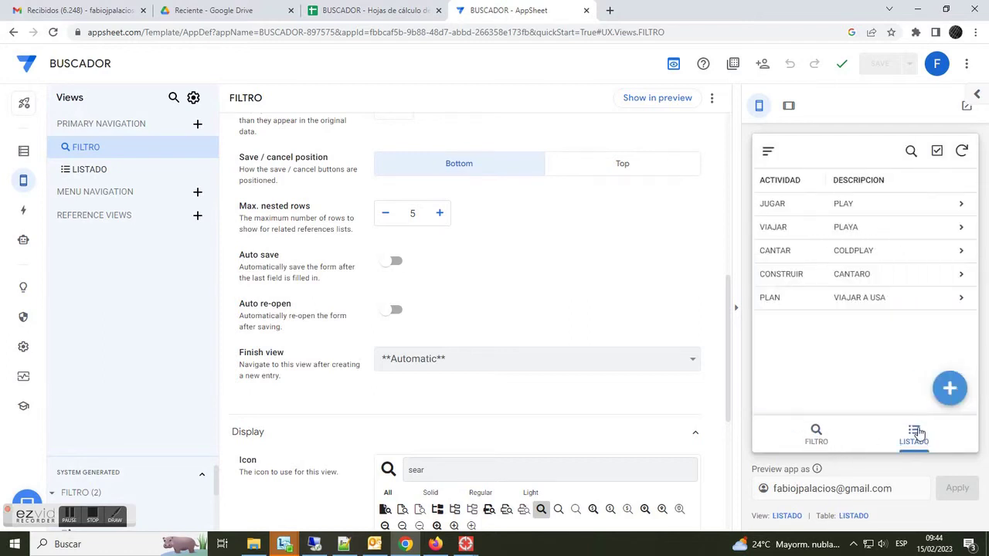
{"action": "left_click", "coordinate": [807, 440]}
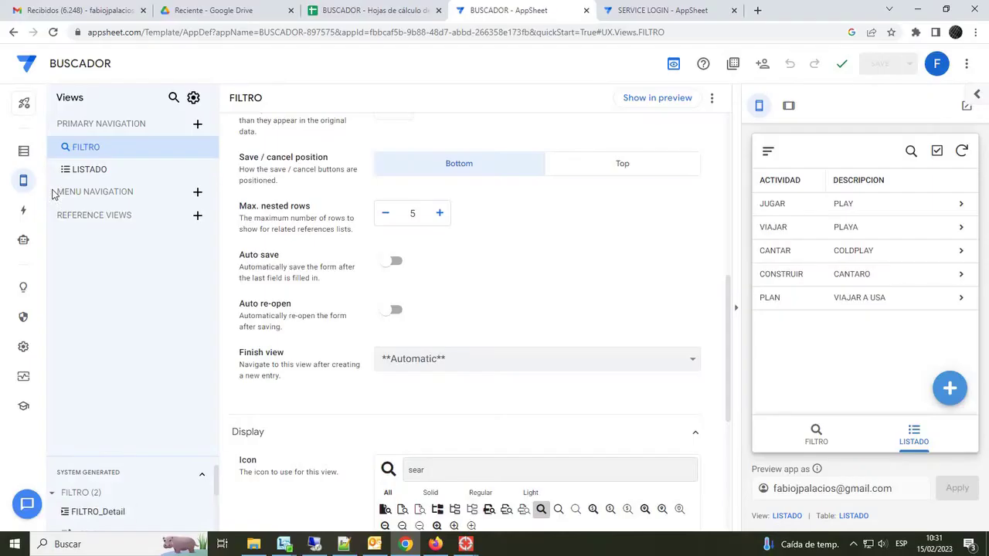
- Create a new action and name it UNA_COLUMNA
{"action": "left_click", "coordinate": [23, 215]}
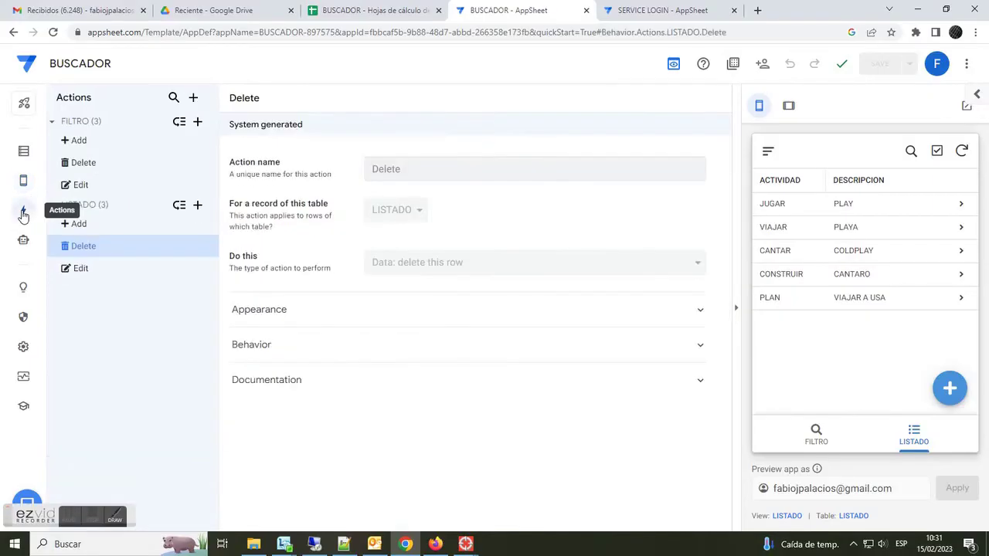
{"action": "left_click", "coordinate": [194, 97]}
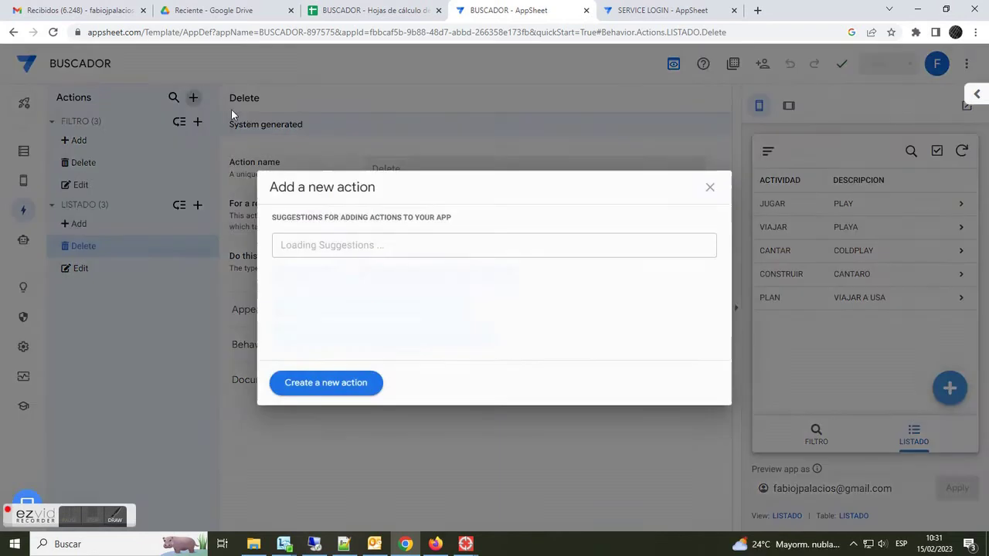
{"action": "left_click", "coordinate": [340, 385]}
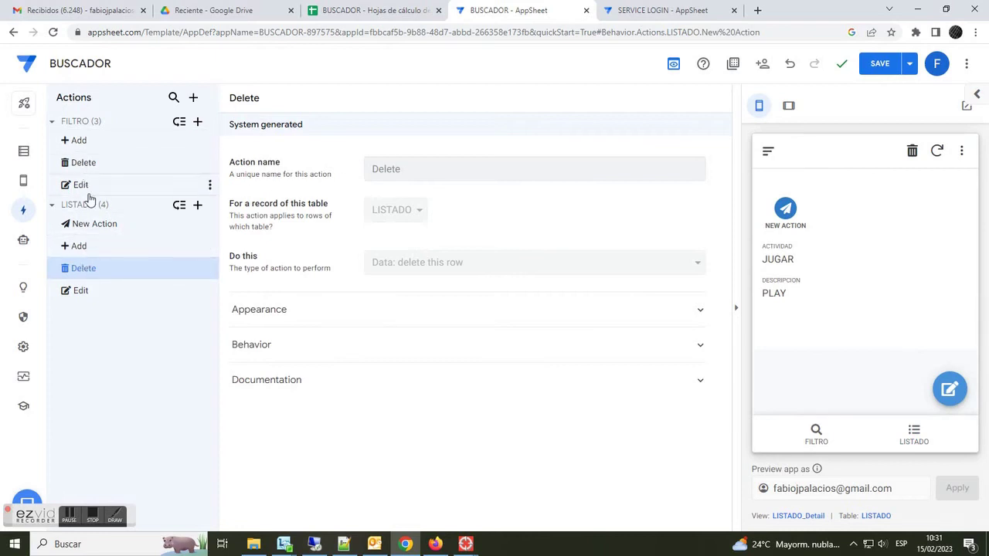
{"action": "left_click", "coordinate": [94, 225]}
{"action": "left_click_drag", "start_coordinate": [441, 170], "coordinate": [347, 164]}
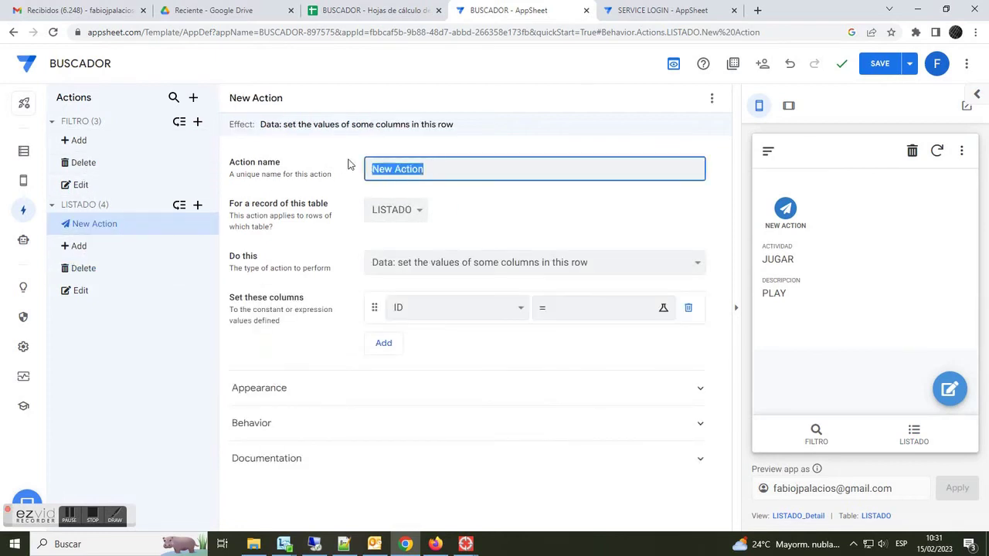
{"action": "type", "text": "UNA_COLUMNA"}
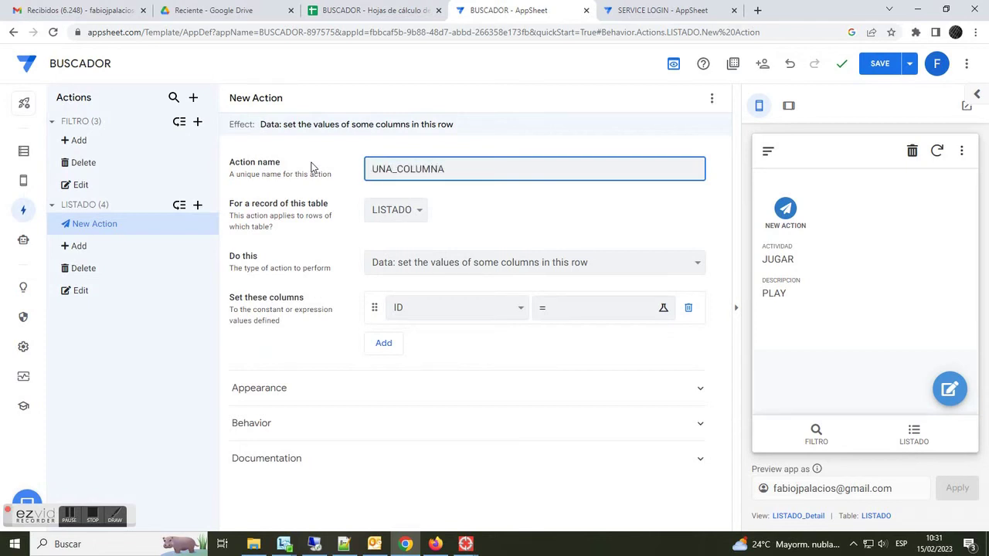
- Apply the UNA_COLUMNA action to the FILTRO table and make it go to another view within this app
{"action": "left_click", "coordinate": [422, 216]}
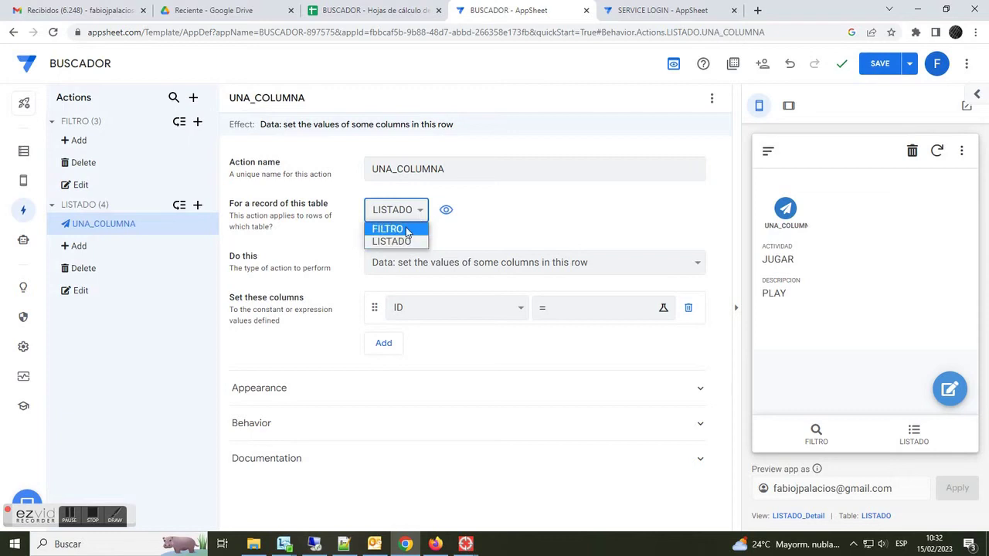
{"action": "left_click", "coordinate": [407, 229]}
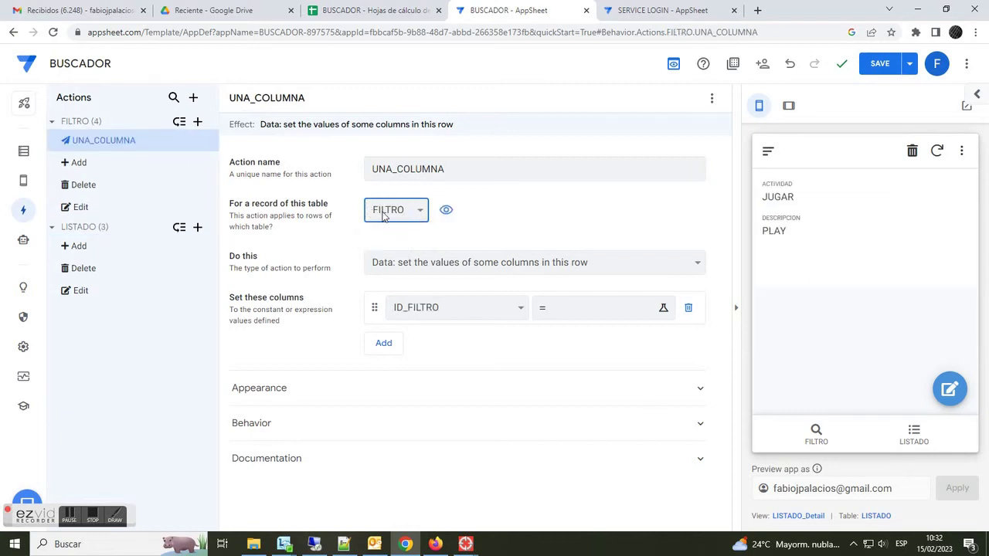
{"action": "left_click", "coordinate": [690, 269]}
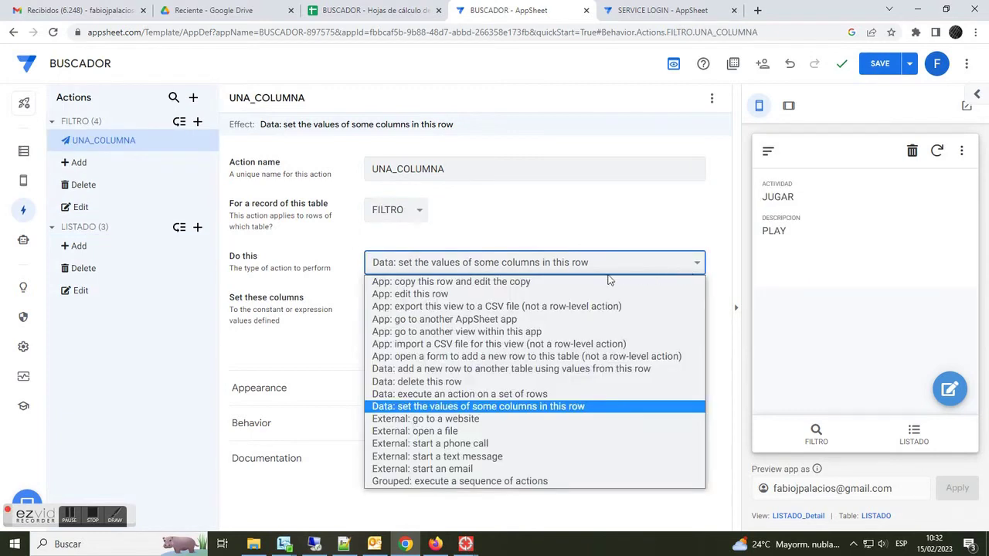
{"action": "left_click", "coordinate": [473, 334]}
{"action": "left_click_drag", "start_coordinate": [229, 298], "coordinate": [265, 304]}
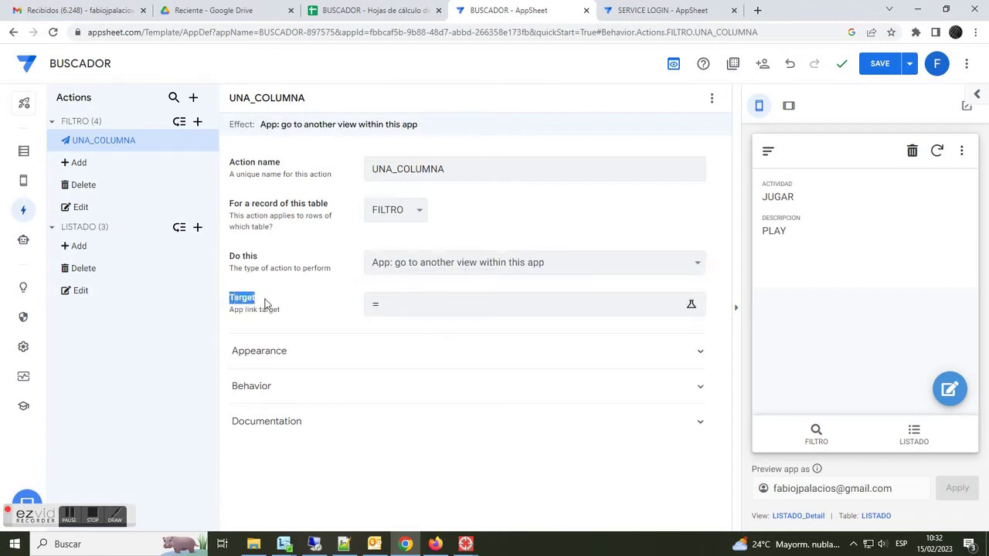
- Open the action's target expression, then switch to Notepad++ and copy the LINKTOFILTEREDVIEW expression under "BUSQUEDA EN UNA COLUMNA" in expresiones.cbl
{"action": "left_click", "coordinate": [447, 308]}
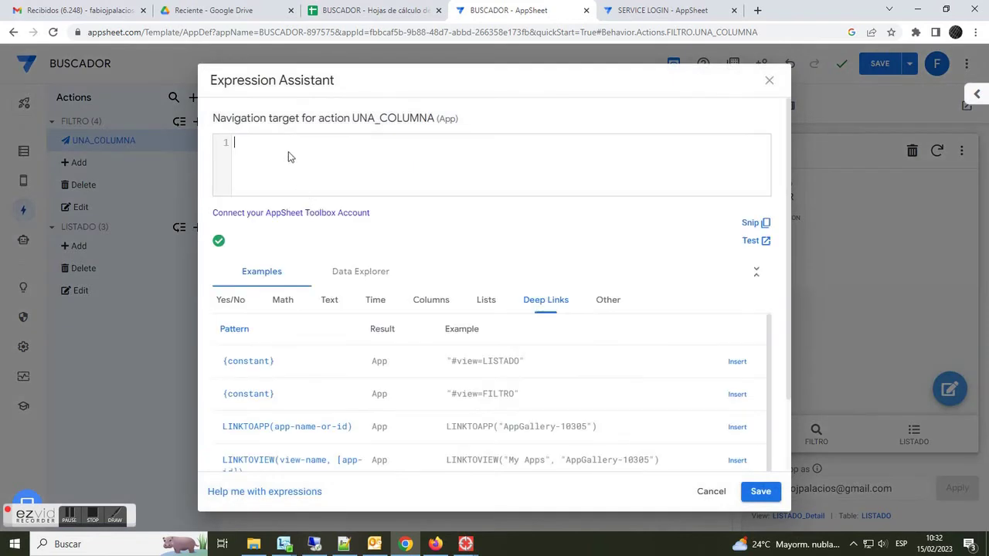
{"action": "left_click", "coordinate": [343, 544]}
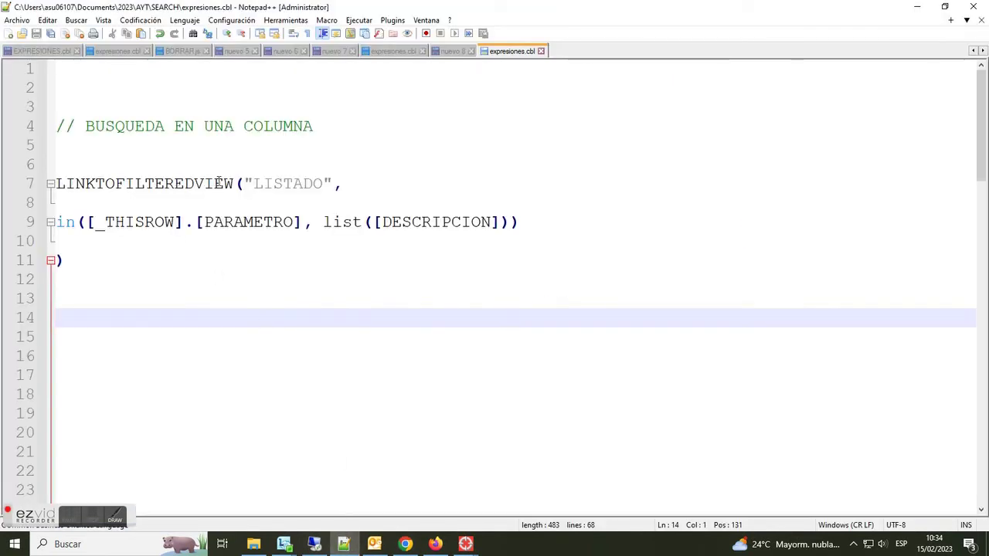
{"action": "left_click", "coordinate": [244, 183]}
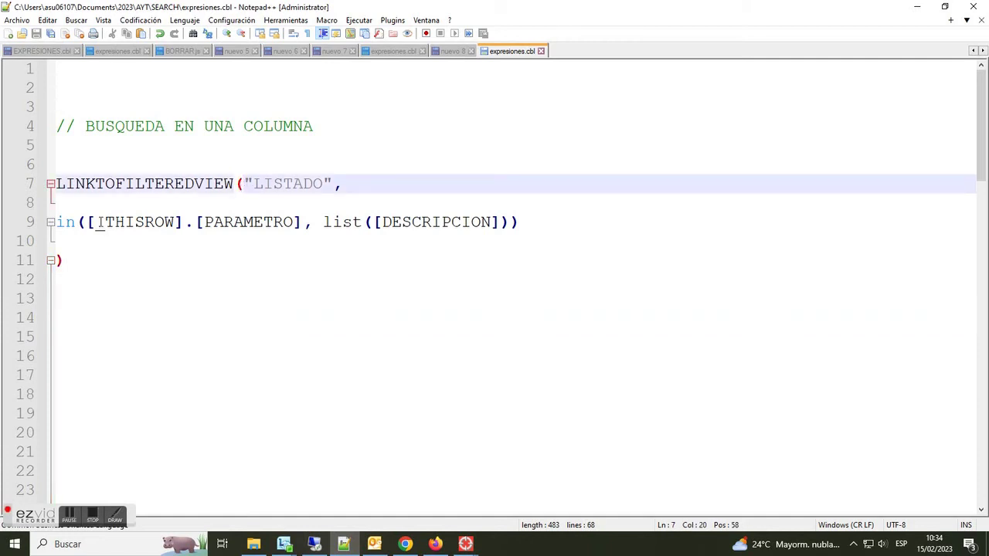
{"action": "left_click", "coordinate": [81, 222]}
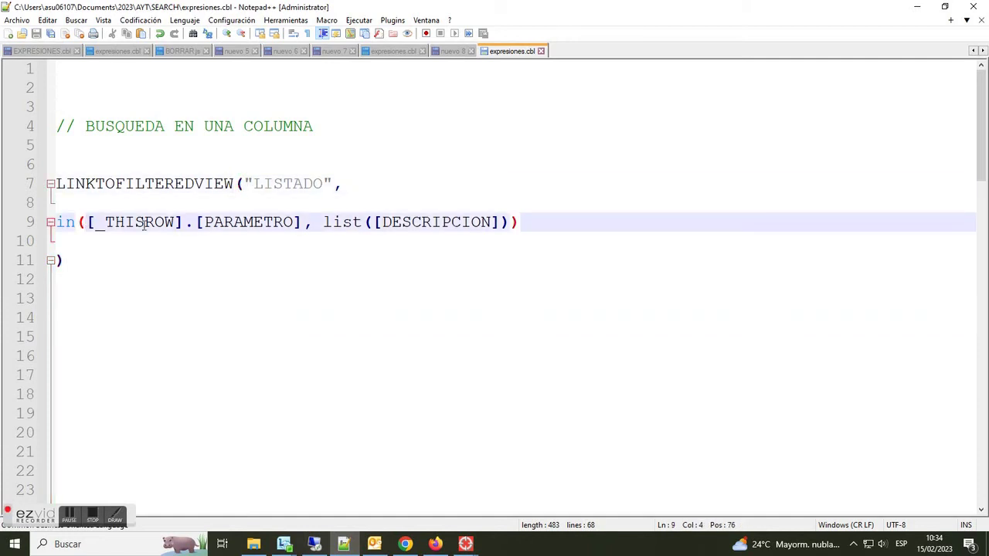
{"action": "left_click", "coordinate": [369, 221]}
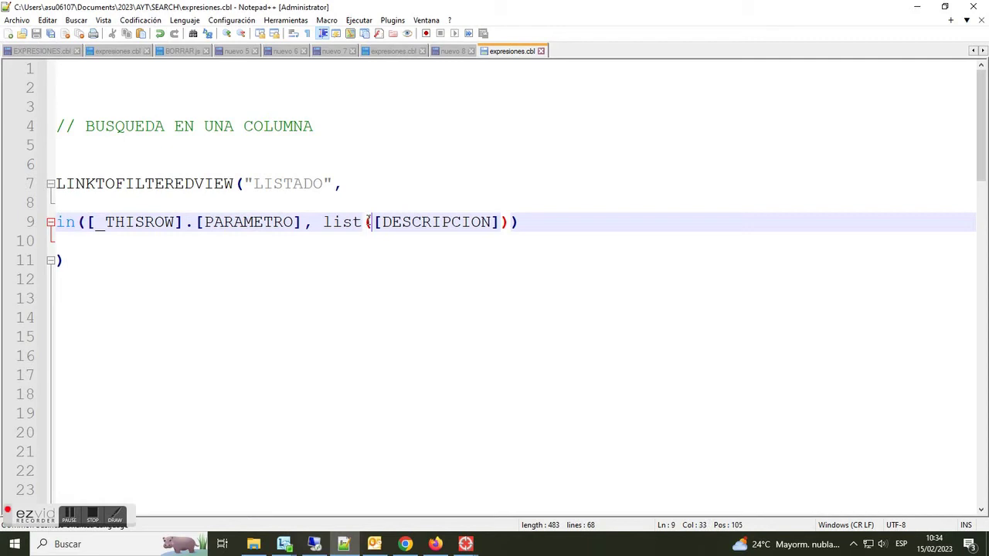
{"action": "left_click_drag", "start_coordinate": [74, 263], "coordinate": [49, 189]}
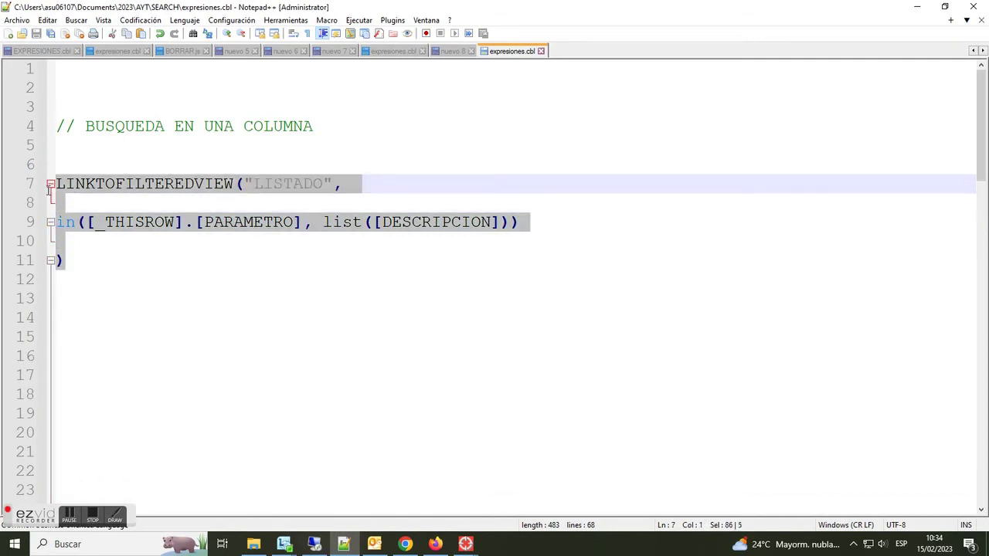
{"action": "right_click", "coordinate": [87, 193]}
{"action": "left_click", "coordinate": [116, 208]}
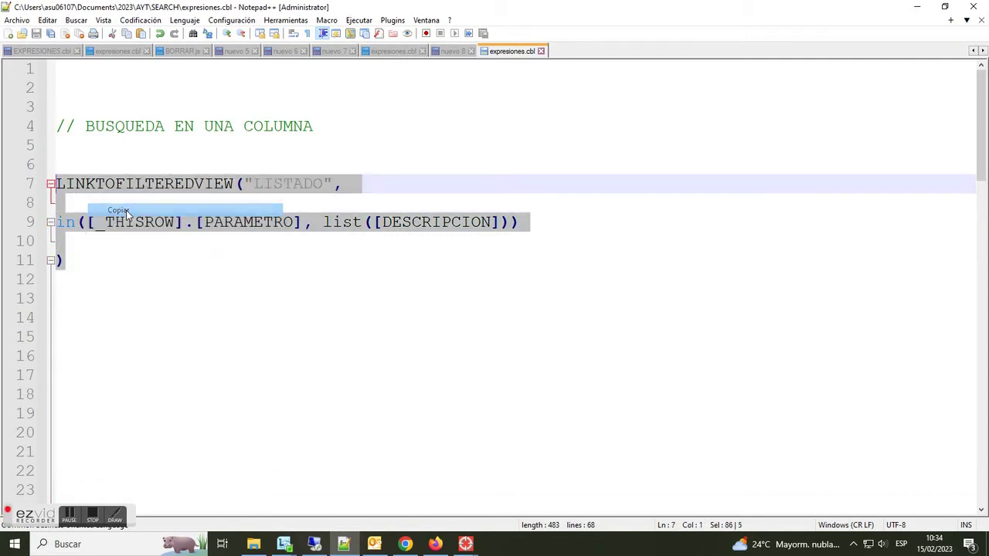
- Switch back to AppSheet and set the action's target to LINKTOFILTEREDVIEW("LISTADO", in([_THISROW].[PARAMETRO], list([DESCRIPCION])))
{"action": "left_click", "coordinate": [405, 544]}
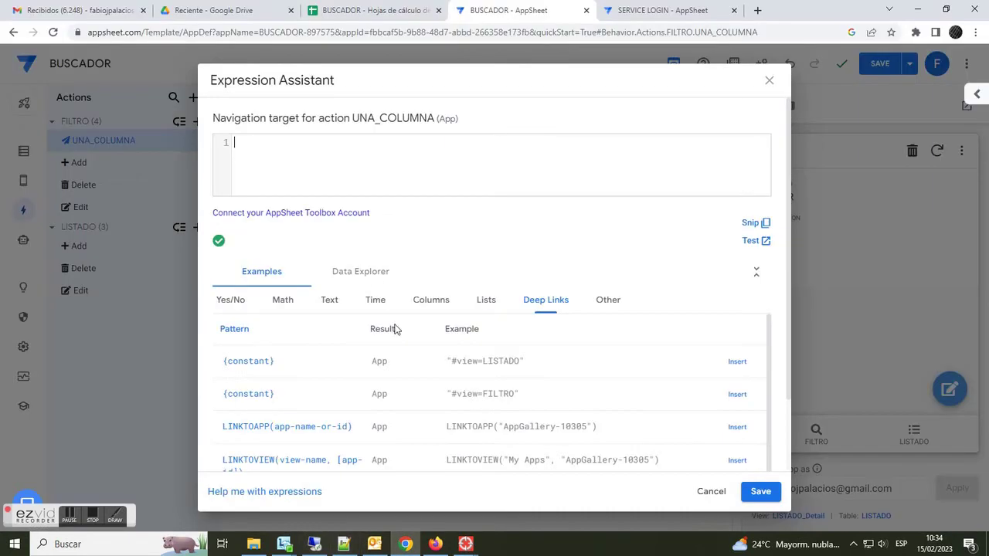
{"action": "right_click", "coordinate": [285, 166]}
{"action": "left_click", "coordinate": [340, 256]}
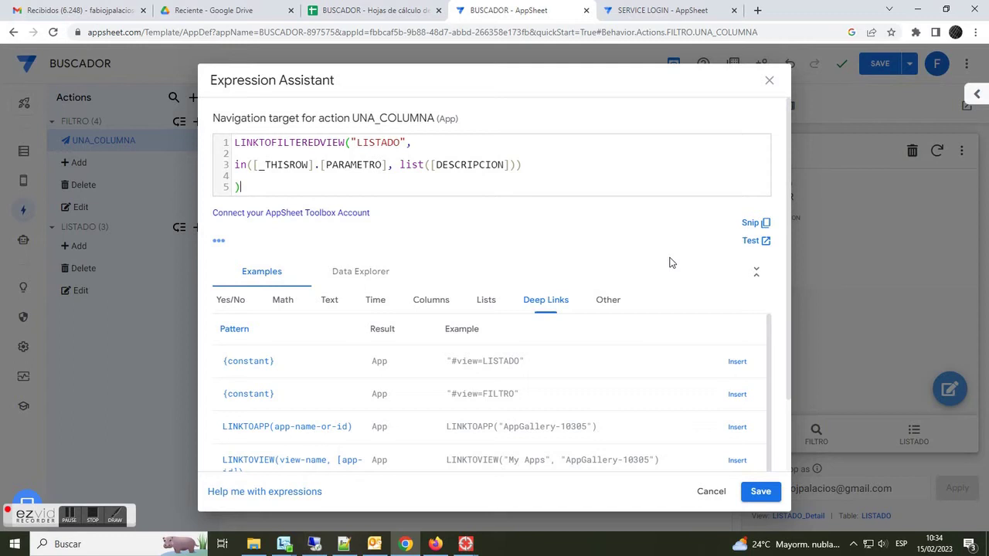
{"action": "left_click", "coordinate": [760, 492]}
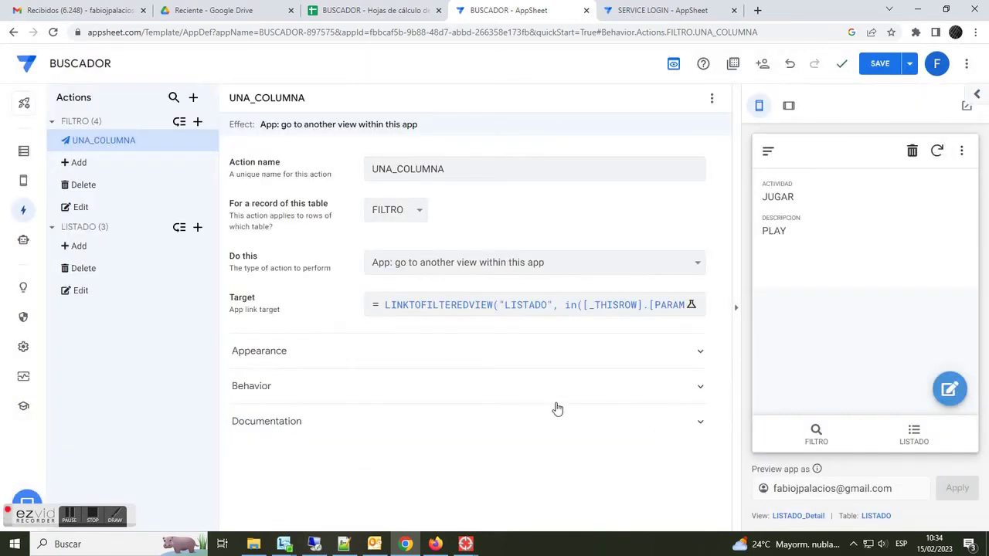
- Set the prominence of the UNA_COLUMNA action to Do not display and save the app
{"action": "left_click", "coordinate": [698, 356]}
{"action": "scroll", "coordinate": [694, 410], "scroll_direction": "down", "scroll_amount": 3}
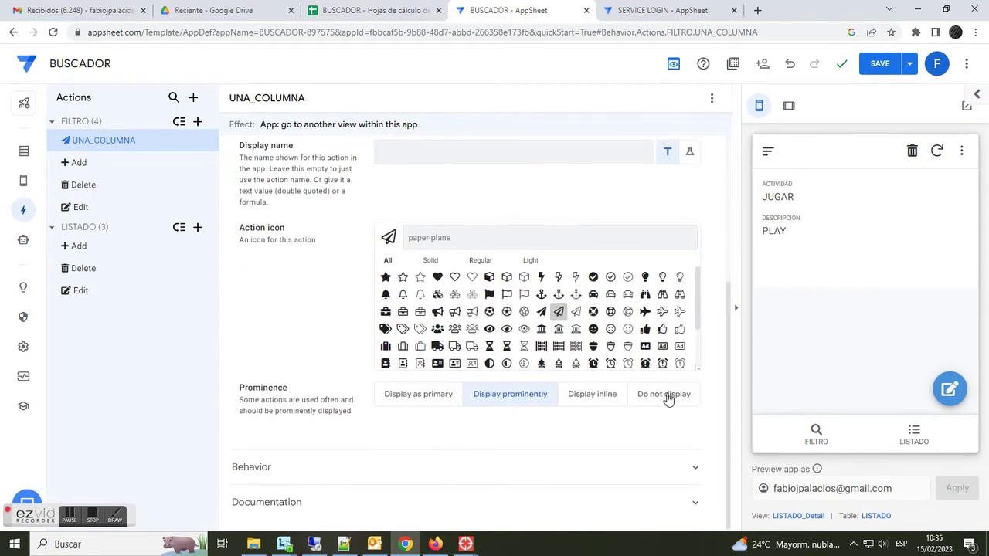
{"action": "left_click", "coordinate": [666, 396]}
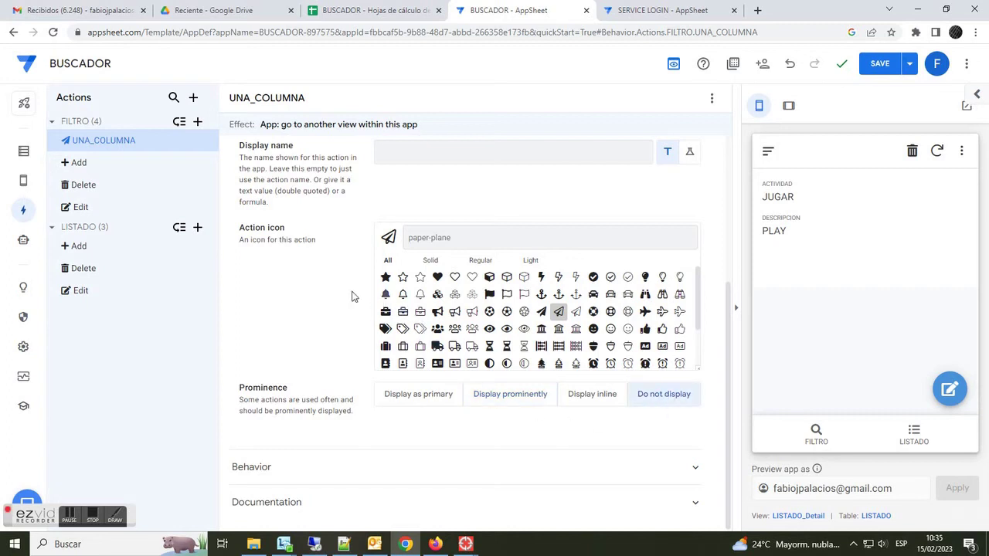
{"action": "scroll", "coordinate": [340, 292], "scroll_direction": "up", "scroll_amount": 2}
{"action": "scroll", "coordinate": [331, 291], "scroll_direction": "up", "scroll_amount": 2}
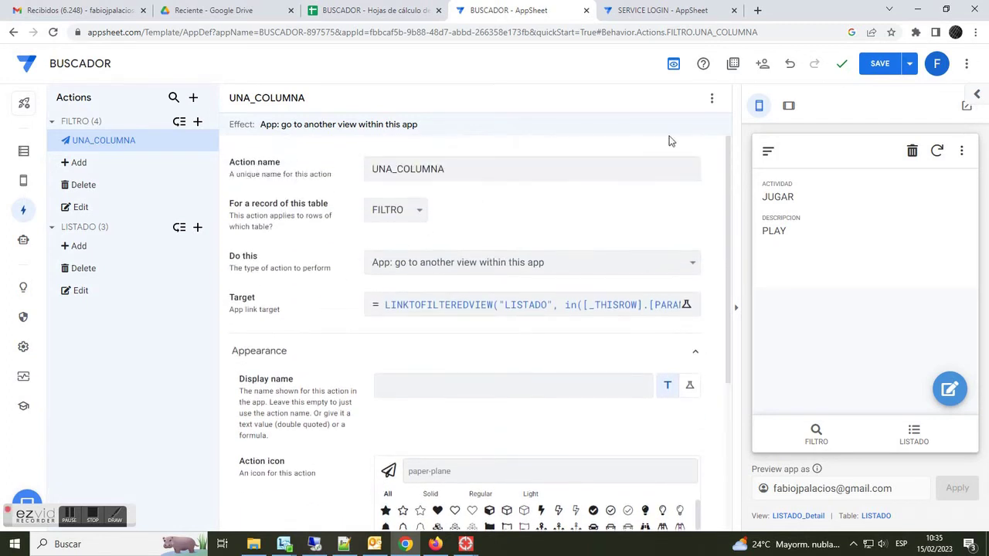
{"action": "left_click", "coordinate": [874, 66]}
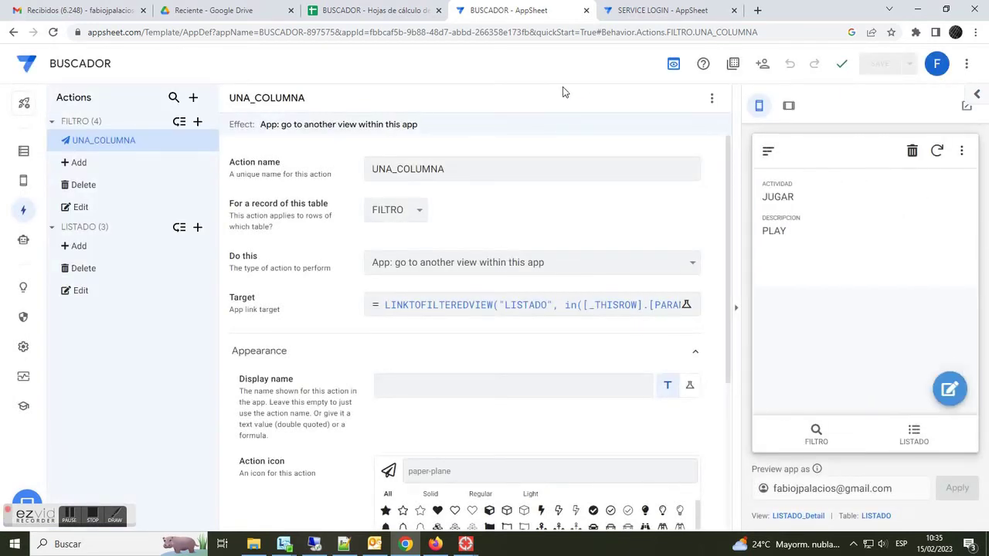
- Set the Form Saved event action of the FILTRO view to UNA_COLUMNA and save the app
{"action": "left_click", "coordinate": [94, 512]}
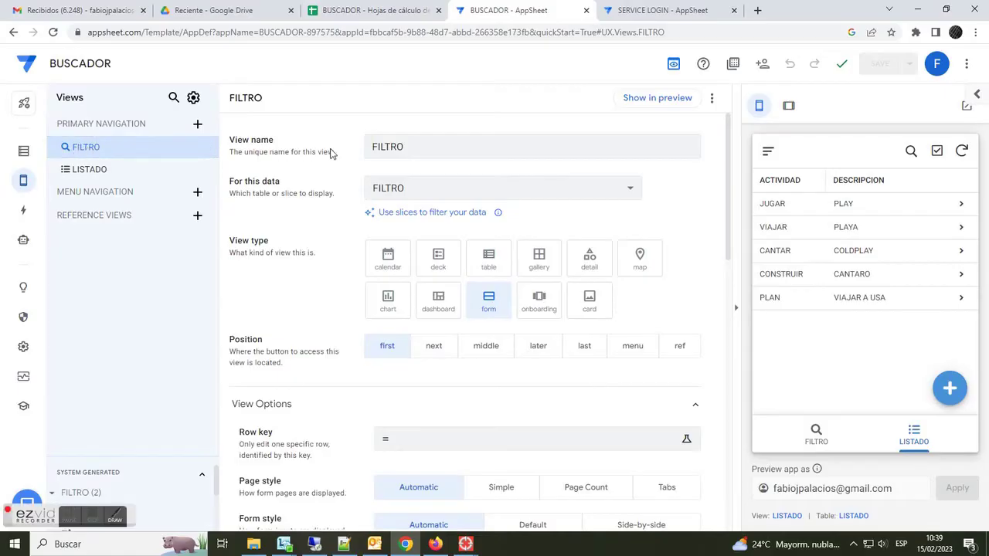
{"action": "scroll", "coordinate": [522, 342], "scroll_direction": "down", "scroll_amount": 1}
{"action": "scroll", "coordinate": [522, 342], "scroll_direction": "down", "scroll_amount": 5}
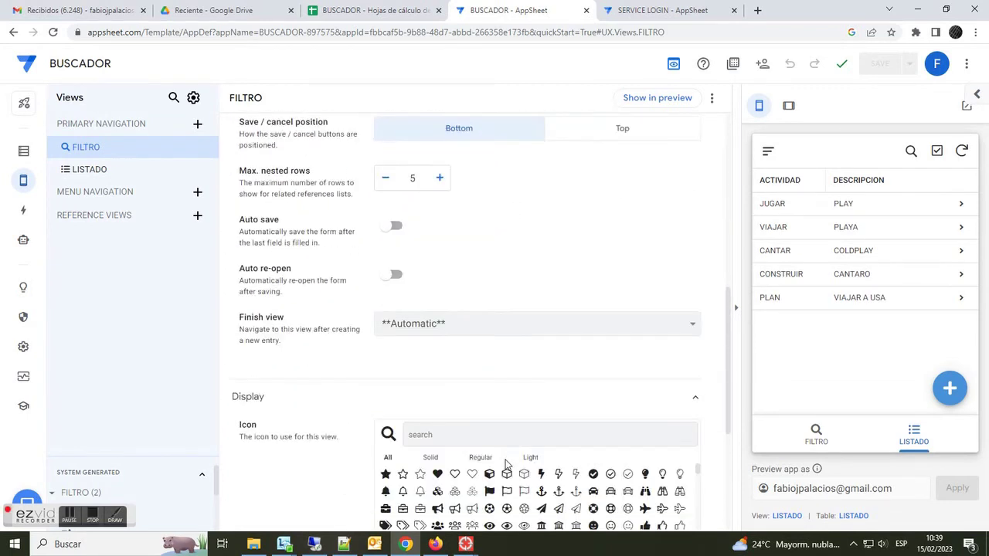
{"action": "scroll", "coordinate": [343, 470], "scroll_direction": "down", "scroll_amount": 2}
{"action": "scroll", "coordinate": [320, 466], "scroll_direction": "down", "scroll_amount": 1}
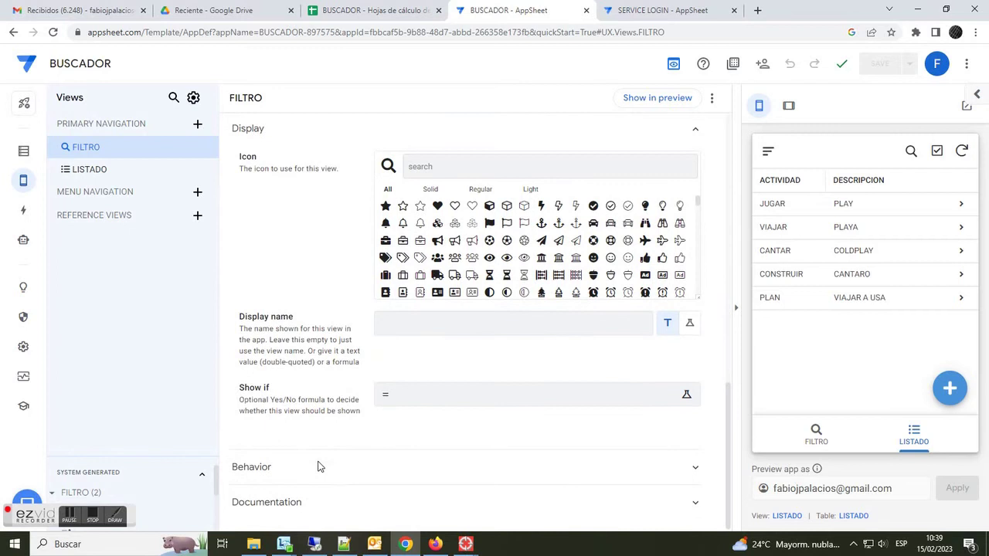
{"action": "scroll", "coordinate": [386, 467], "scroll_direction": "up", "scroll_amount": 1}
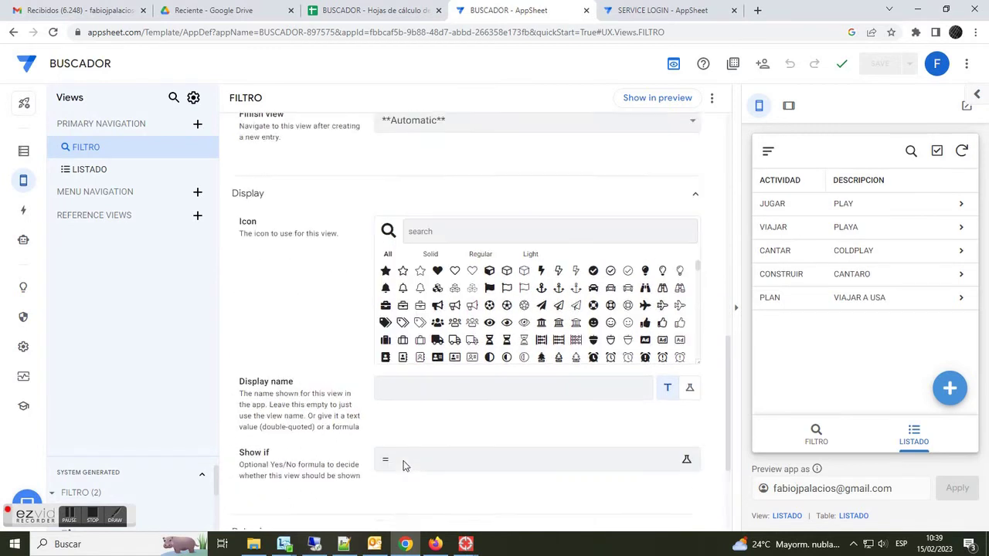
{"action": "scroll", "coordinate": [417, 469], "scroll_direction": "down", "scroll_amount": 2}
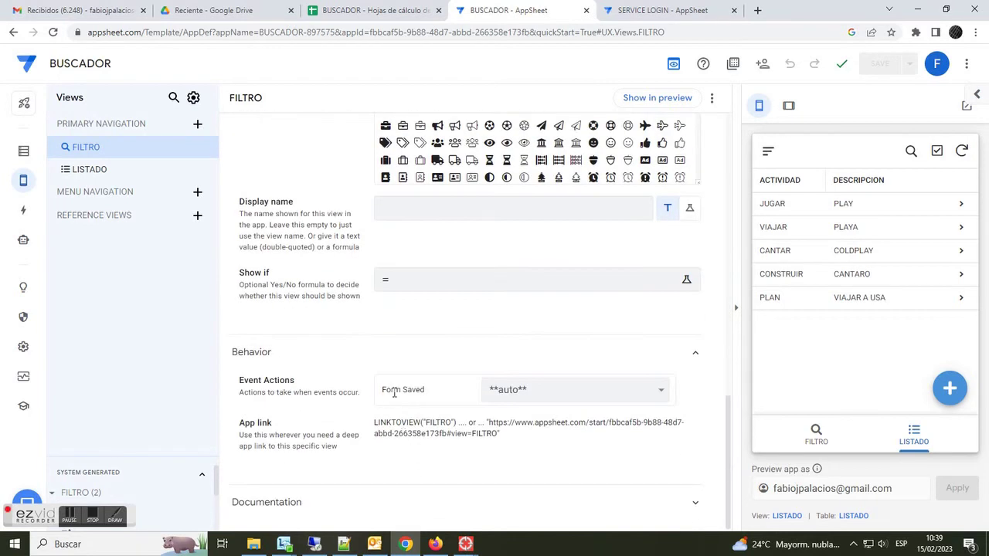
{"action": "left_click_drag", "start_coordinate": [429, 398], "coordinate": [382, 397]}
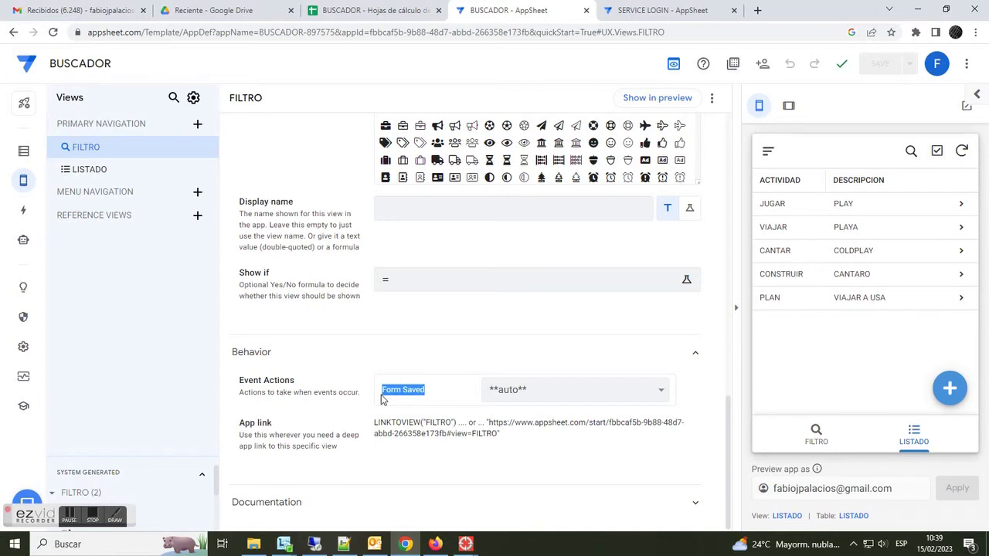
{"action": "left_click", "coordinate": [651, 398]}
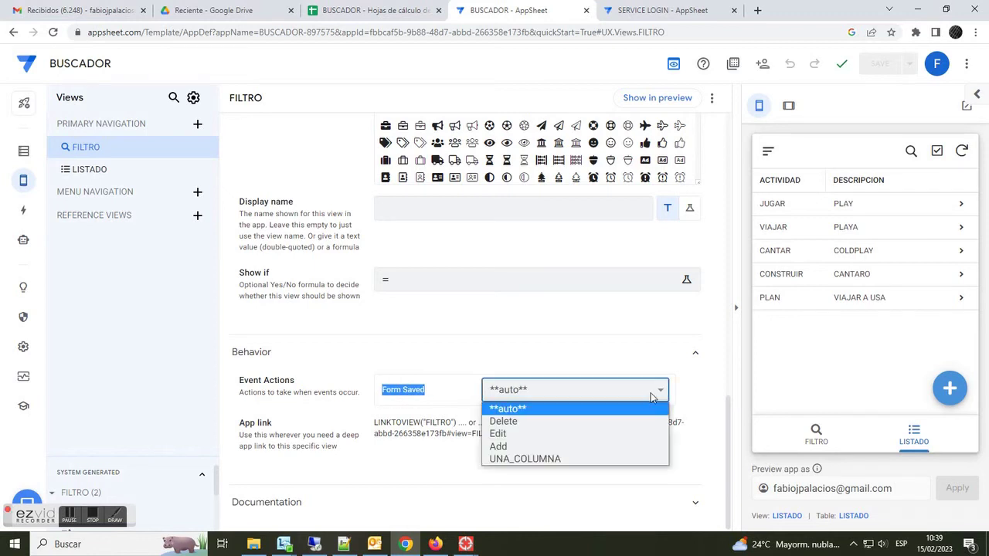
{"action": "left_click", "coordinate": [532, 460]}
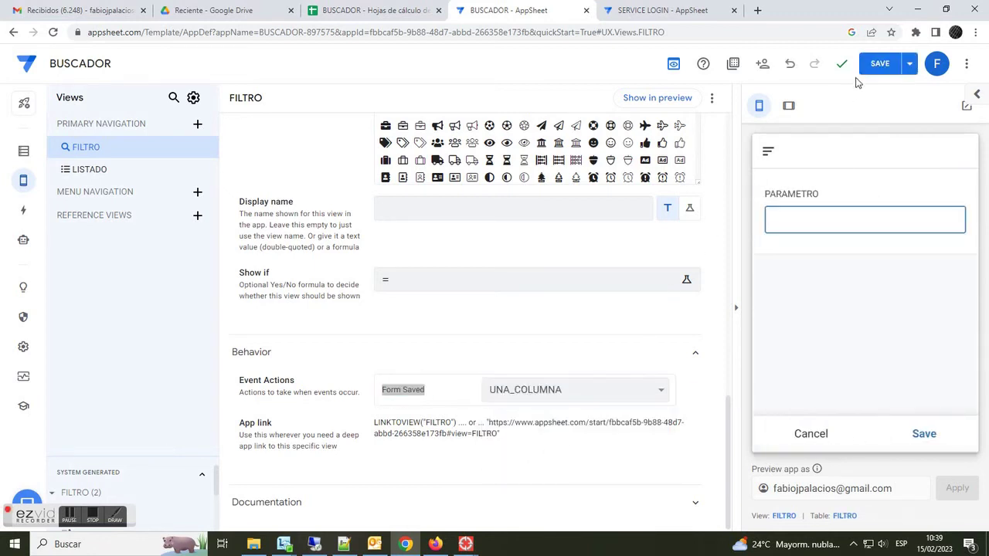
{"action": "left_click", "coordinate": [879, 63]}
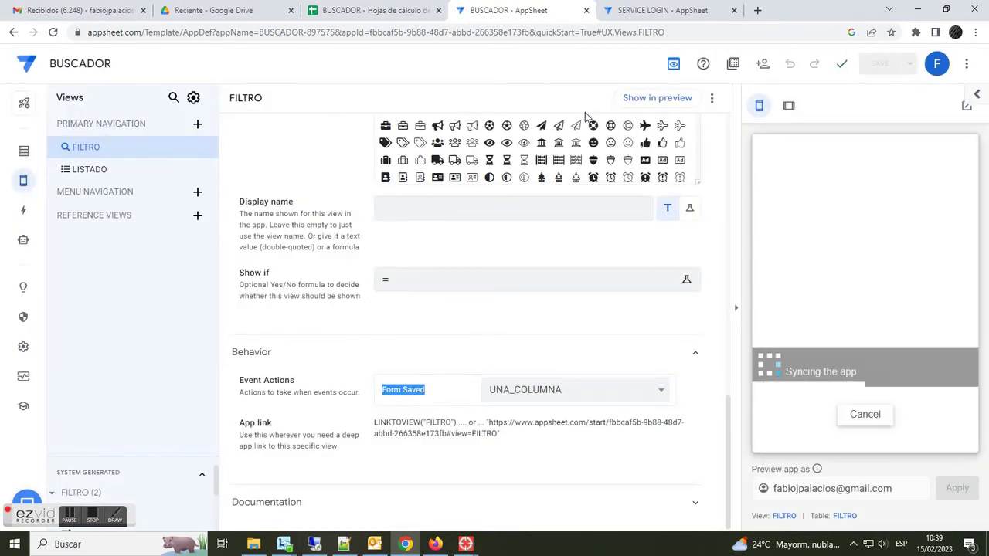
- Search the LISTADO view in the app preview for "play", then close the search
{"action": "left_click", "coordinate": [813, 437]}
{"action": "left_click", "coordinate": [920, 438]}
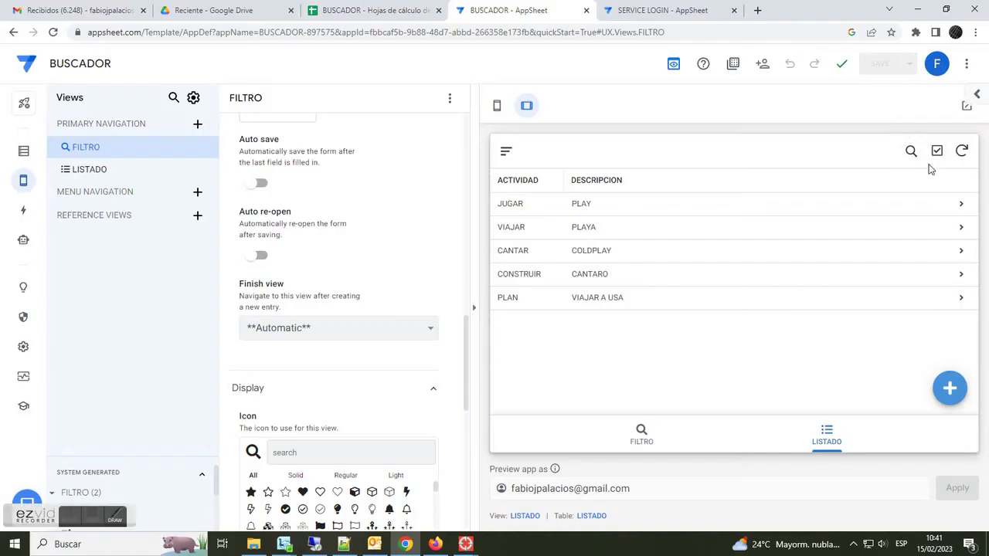
{"action": "left_click", "coordinate": [910, 150]}
{"action": "left_click", "coordinate": [798, 153]}
{"action": "type", "text": "play"}
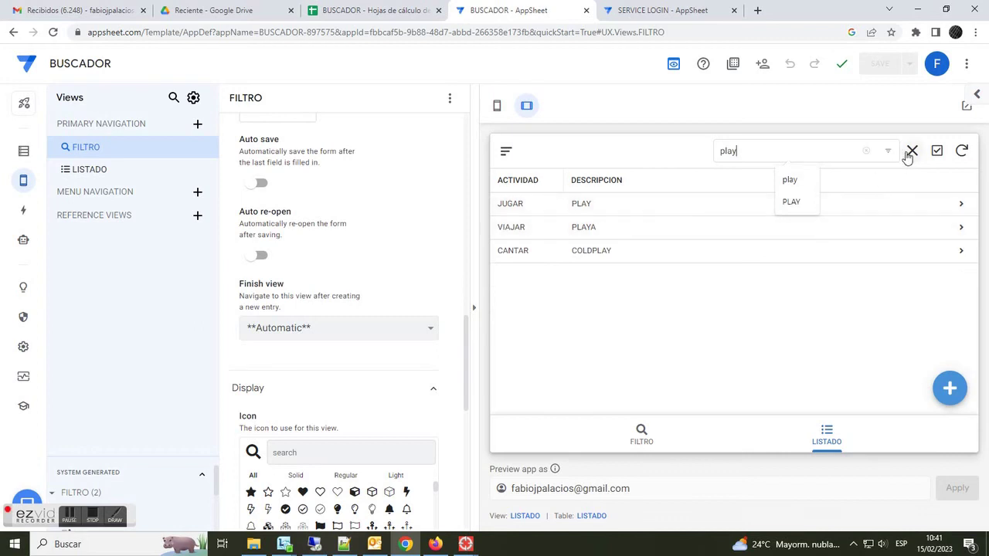
{"action": "left_click", "coordinate": [909, 155]}
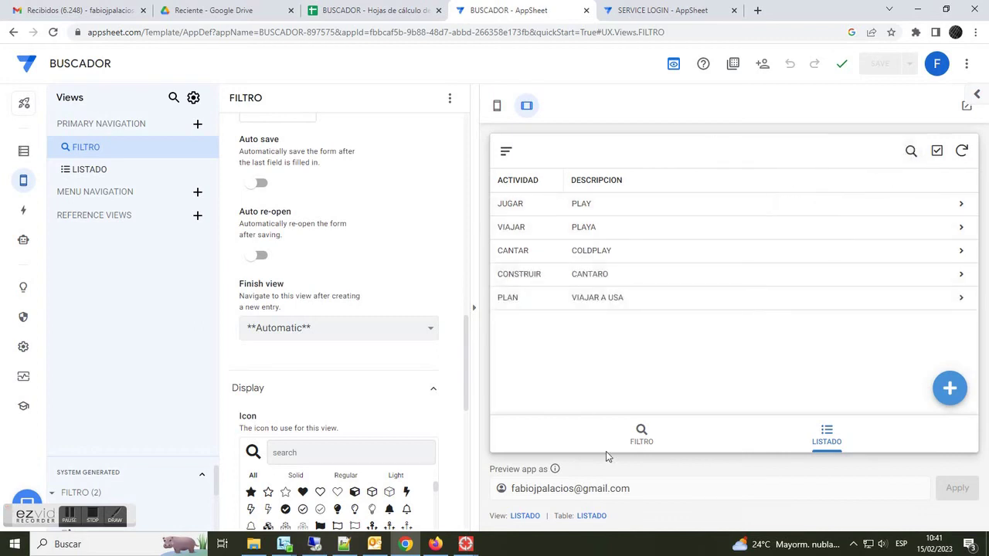
- Save "play" as PARAMETRO in the preview's FILTRO form, view the filtered JUGAR record and return to the form
{"action": "left_click", "coordinate": [641, 434]}
{"action": "left_click", "coordinate": [644, 233]}
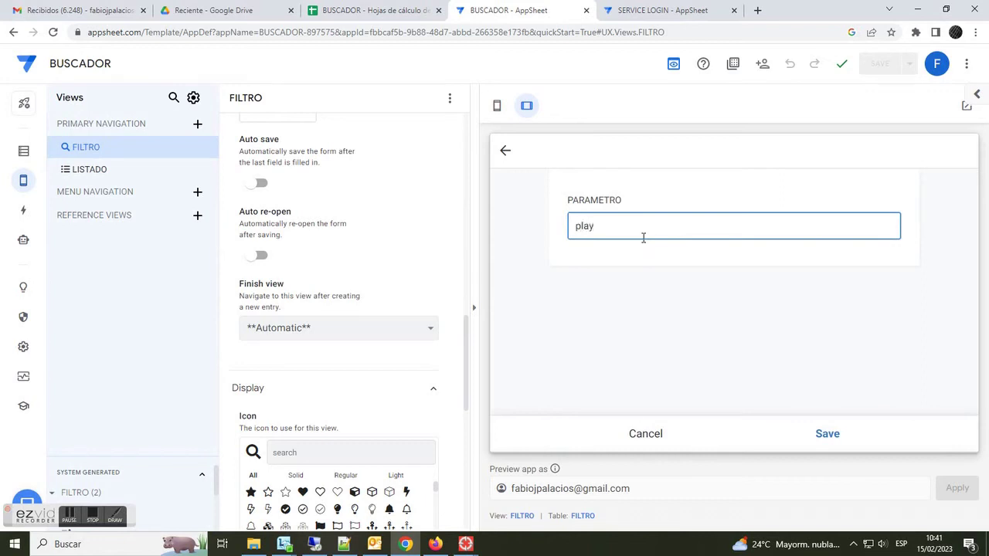
{"action": "left_click", "coordinate": [826, 434]}
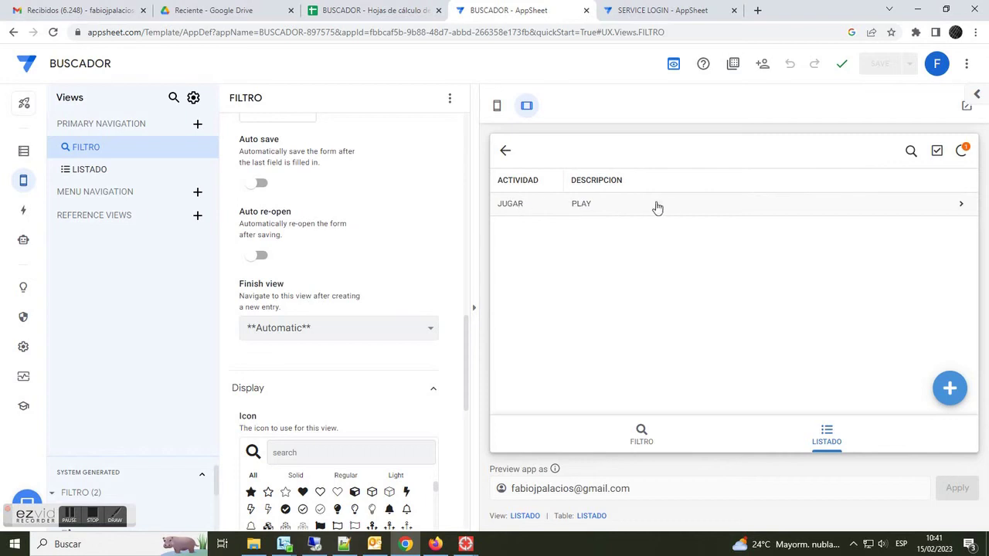
{"action": "left_click", "coordinate": [633, 208]}
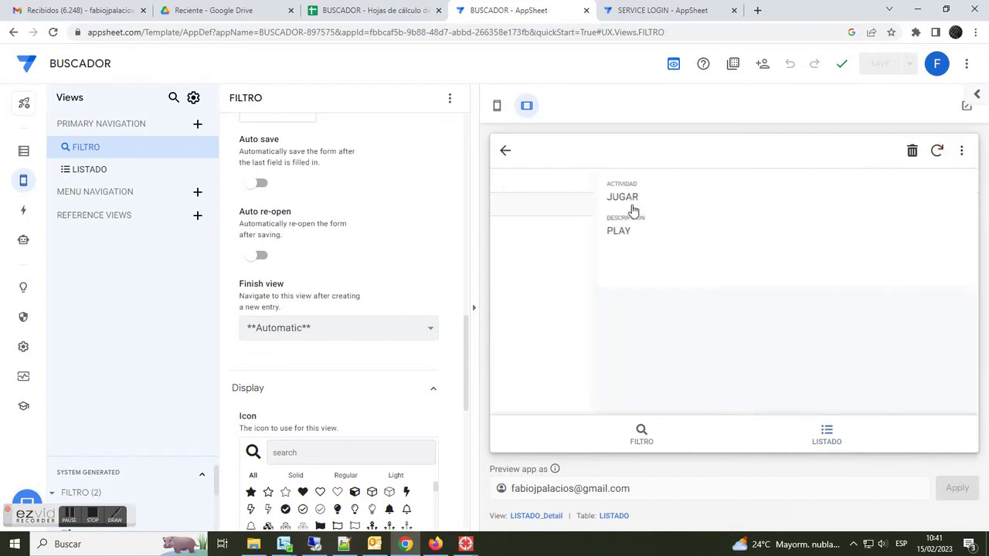
{"action": "left_click", "coordinate": [508, 153]}
{"action": "left_click", "coordinate": [642, 431]}
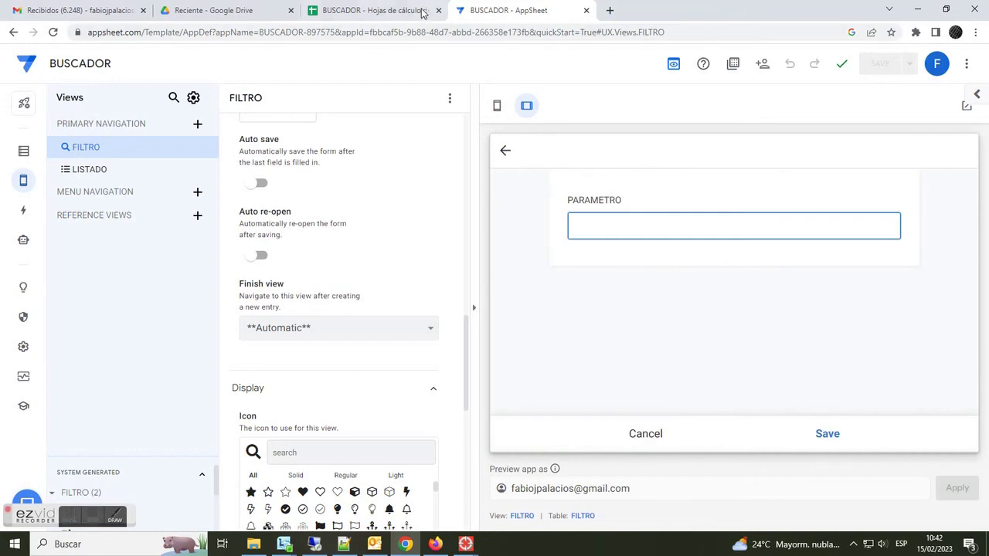
- Switch to the BUSCADOR spreadsheet in Google Sheets and check the ID_FILTRO and PARAMETRO values in the FILTRO sheet's first data row
{"action": "left_click", "coordinate": [376, 8]}
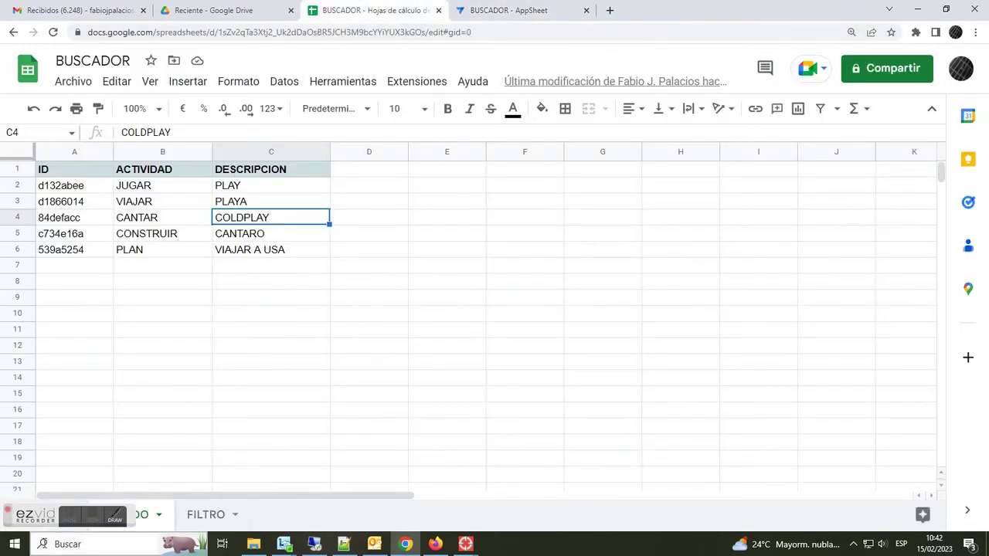
{"action": "left_click_drag", "start_coordinate": [31, 515], "coordinate": [337, 479]}
{"action": "left_click", "coordinate": [208, 515]}
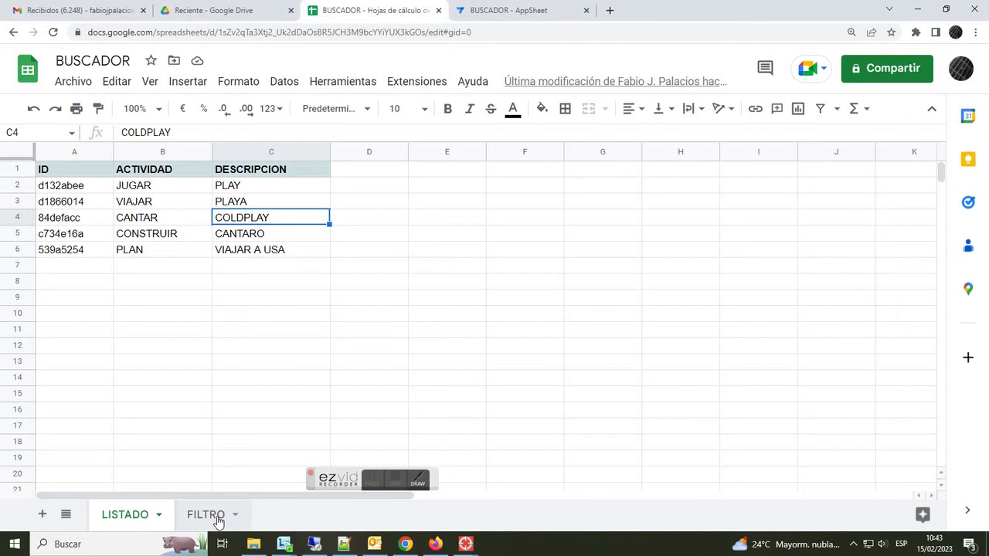
{"action": "left_click", "coordinate": [144, 189]}
{"action": "left_click", "coordinate": [74, 189]}
{"action": "left_click", "coordinate": [137, 188]}
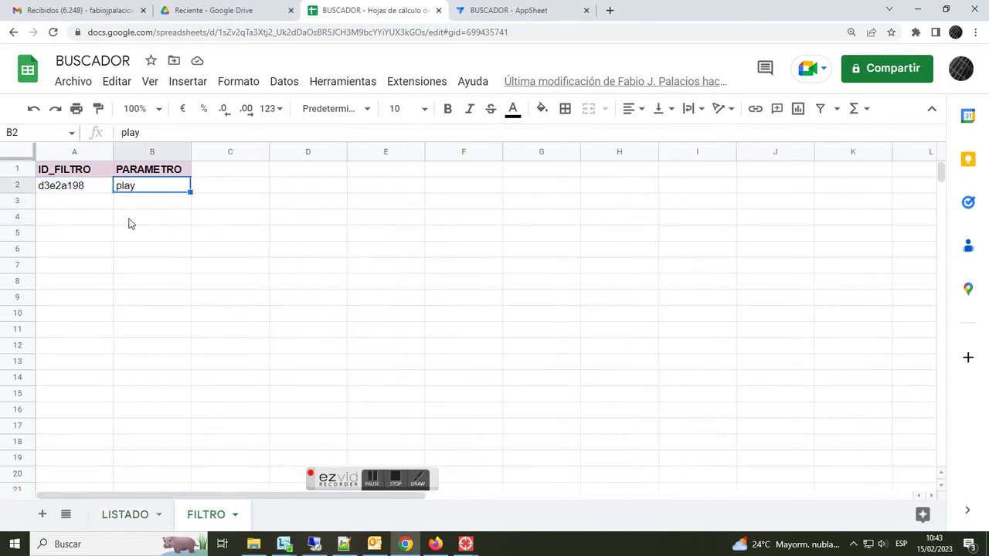
- Switch back to AppSheet, save "cantar" as PARAMETRO in the FILTRO form and return to the full LISTADO view
{"action": "left_click", "coordinate": [518, 13]}
{"action": "left_click", "coordinate": [645, 434]}
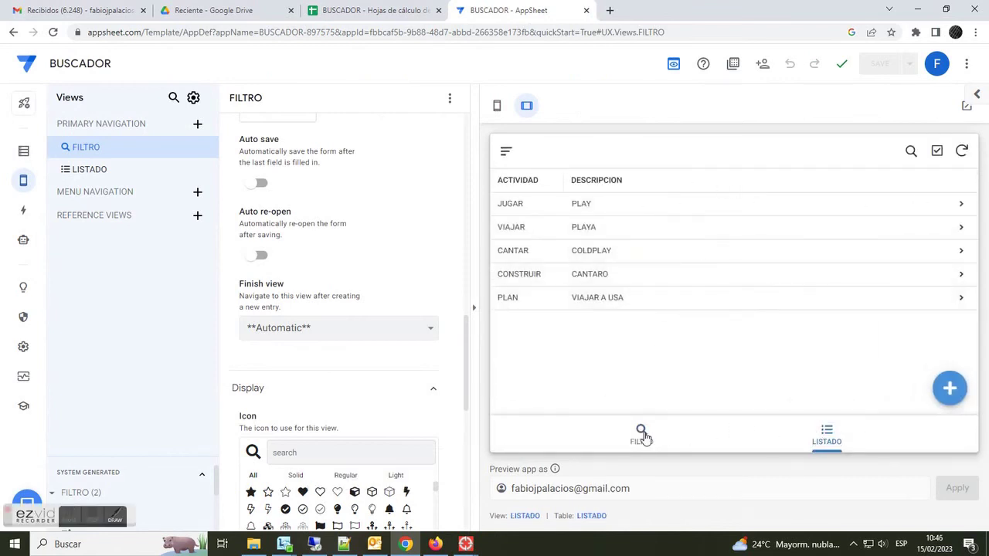
{"action": "left_click", "coordinate": [641, 430]}
{"action": "left_click", "coordinate": [641, 224]}
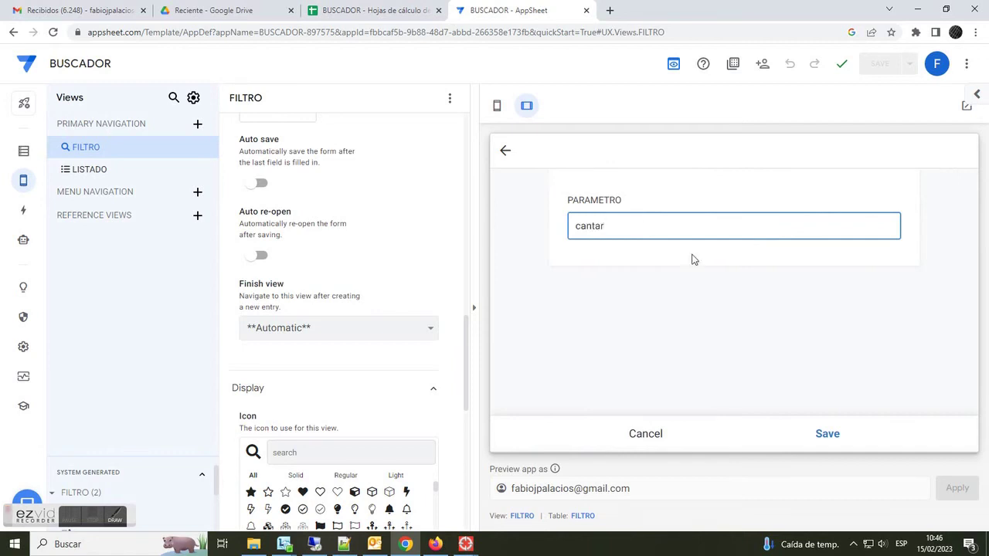
{"action": "left_click", "coordinate": [828, 434]}
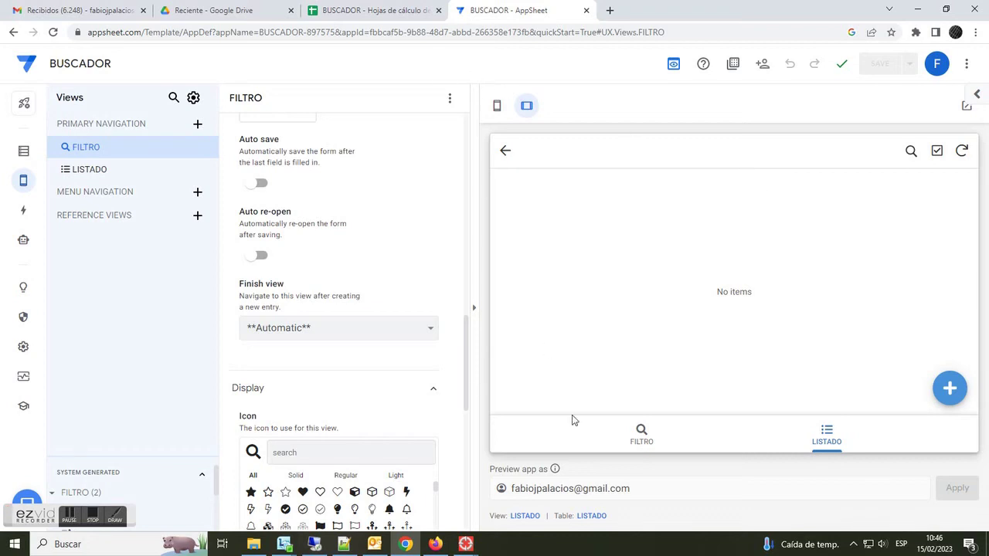
{"action": "left_click", "coordinate": [826, 438]}
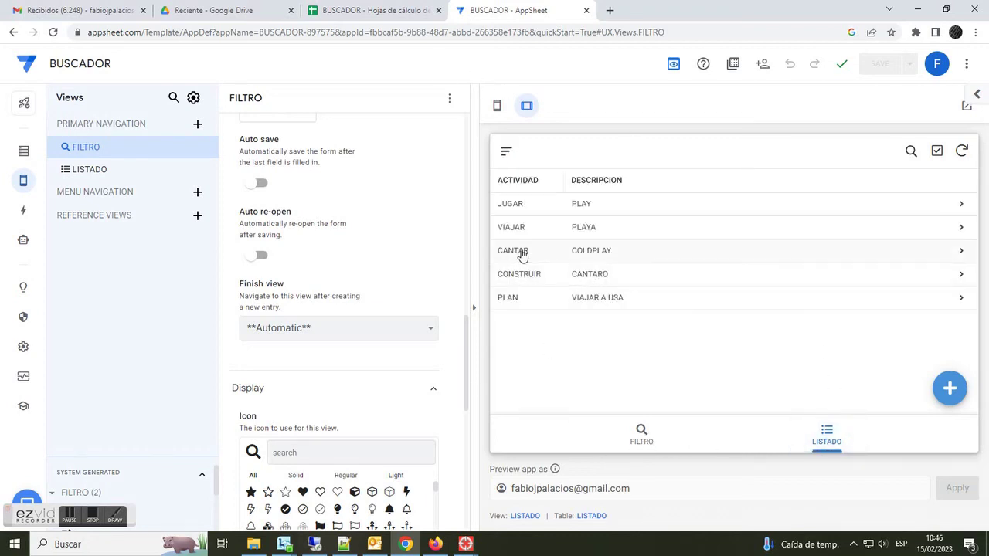
- Switch to the BUSCADOR spreadsheet in Google Sheets and check the "cantar" row in the FILTRO sheet
{"action": "left_click", "coordinate": [347, 9]}
{"action": "left_click", "coordinate": [135, 207]}
{"action": "left_click", "coordinate": [92, 203]}
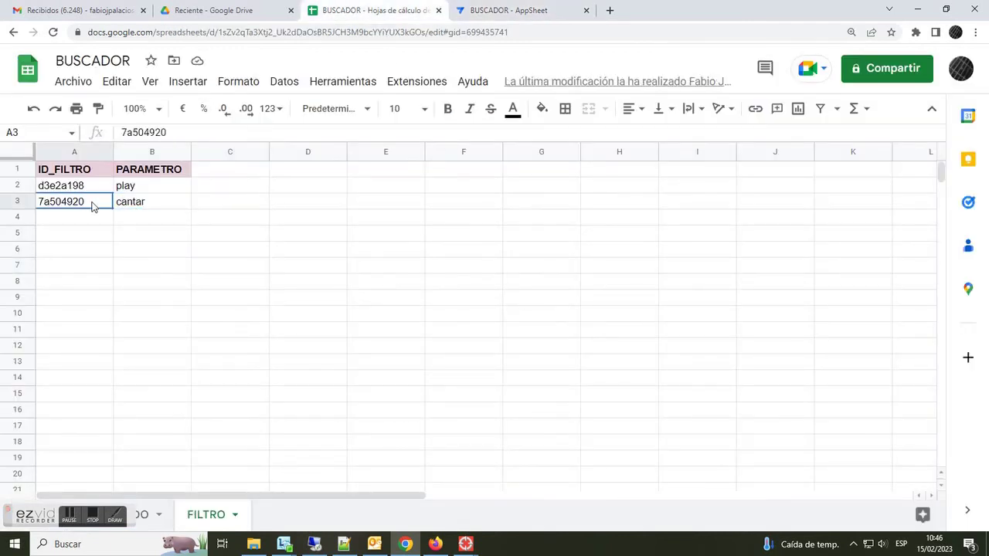
{"action": "left_click", "coordinate": [140, 205]}
- Switch back to AppSheet, change the PLAN record's DESCRIPCION to VIAJAR, save it and return to the LISTADO view
{"action": "left_click", "coordinate": [501, 16]}
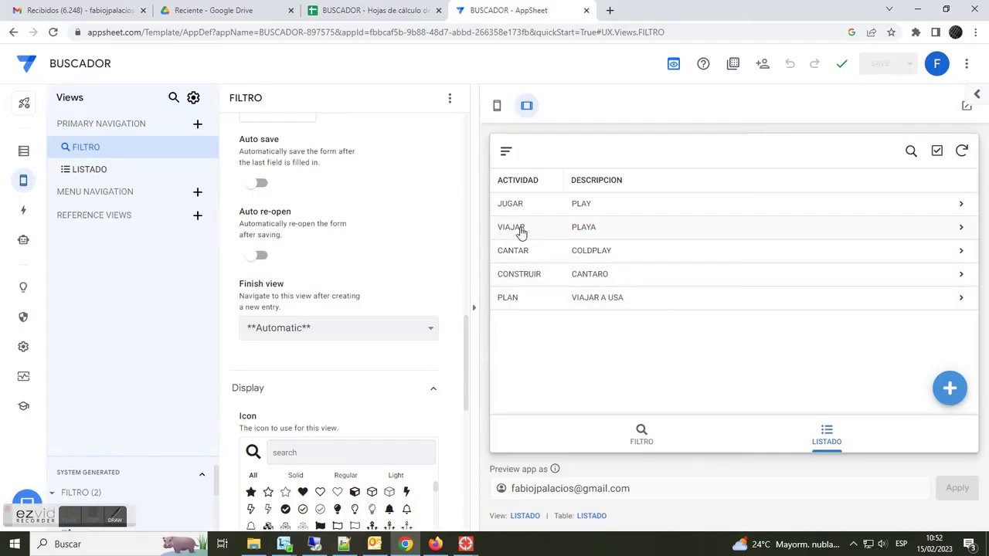
{"action": "left_click", "coordinate": [595, 300]}
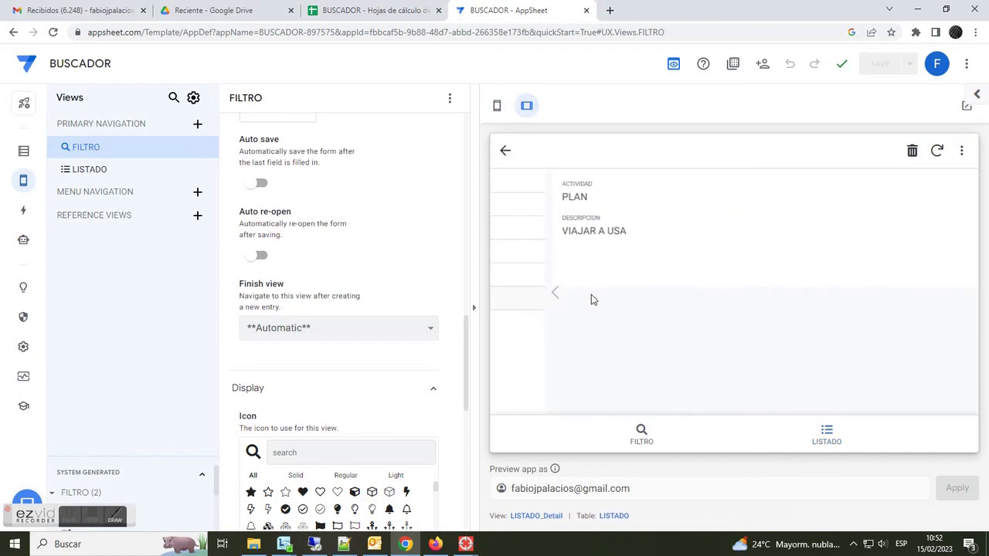
{"action": "left_click", "coordinate": [950, 389]}
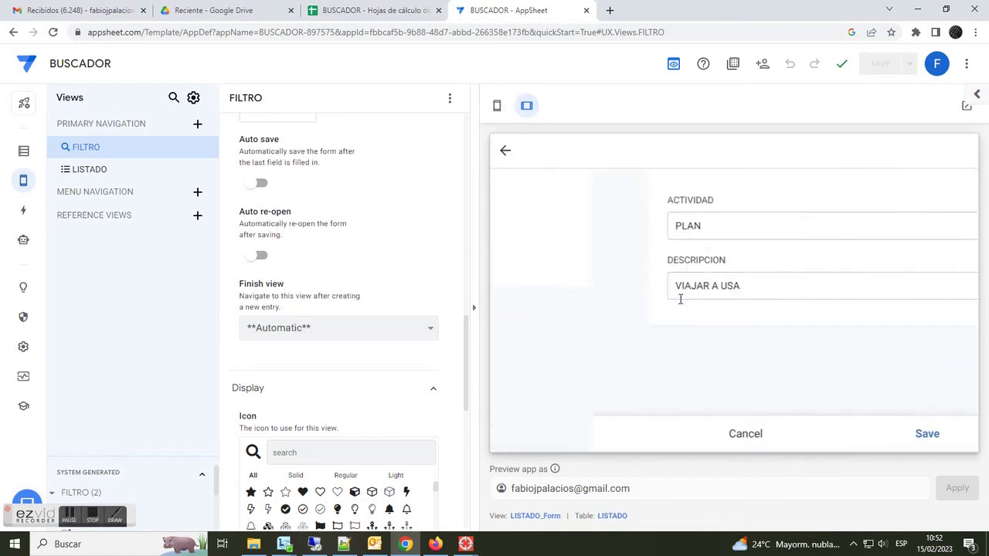
{"action": "left_click", "coordinate": [612, 286]}
{"action": "left_click_drag", "start_coordinate": [611, 286], "coordinate": [644, 285]}
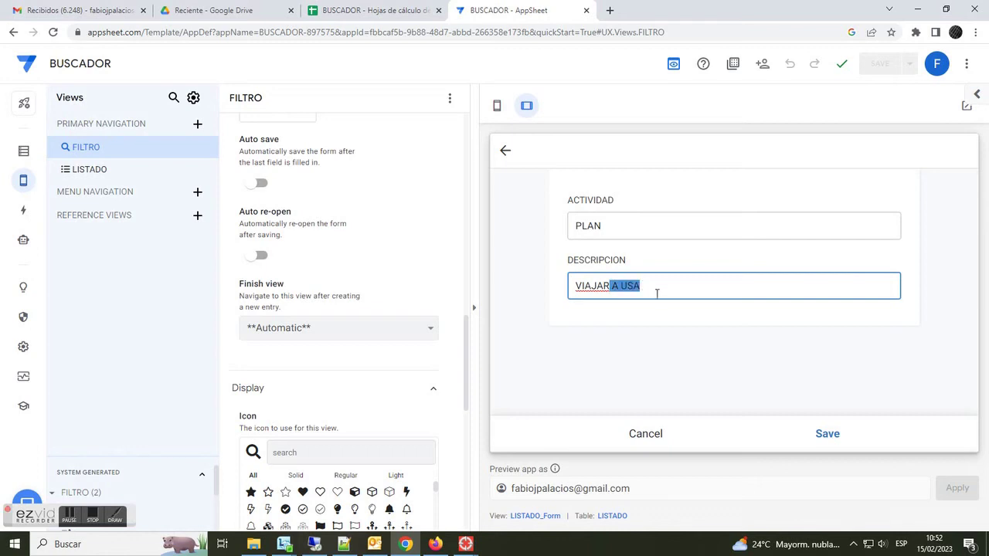
{"action": "key", "text": "BackSpace"}
{"action": "left_click", "coordinate": [828, 434]}
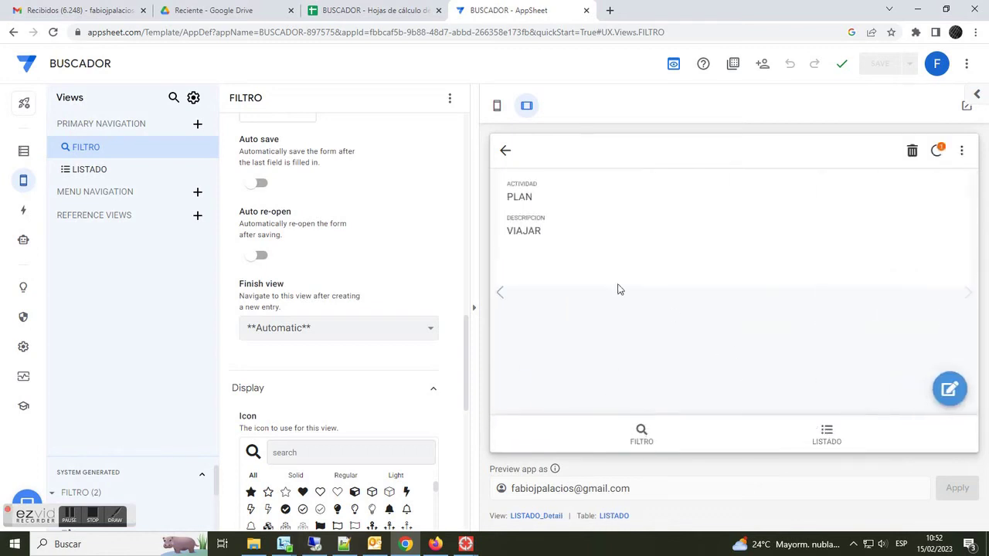
{"action": "left_click", "coordinate": [826, 446]}
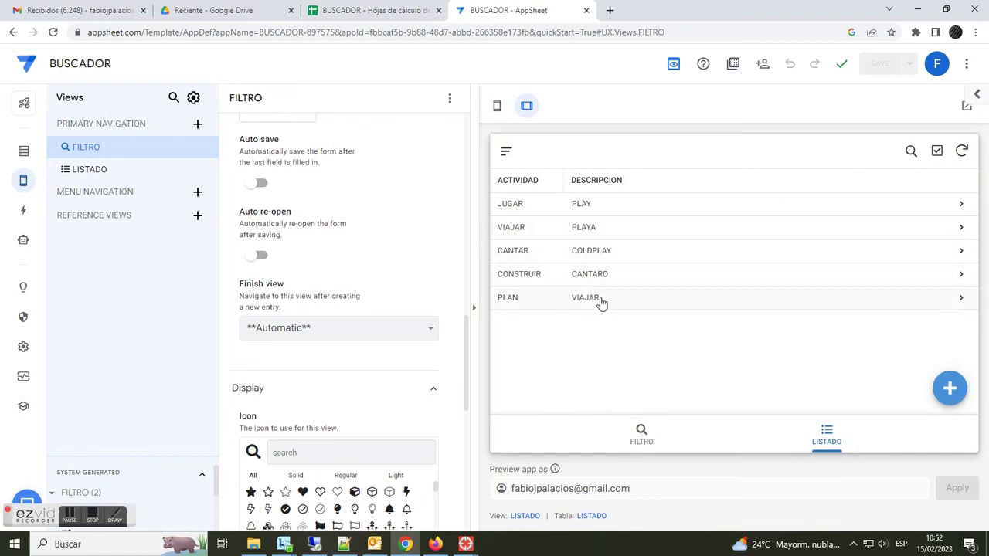
- Open the target expression of the UNA_COLUMNA action and clear it
{"action": "left_click", "coordinate": [24, 213]}
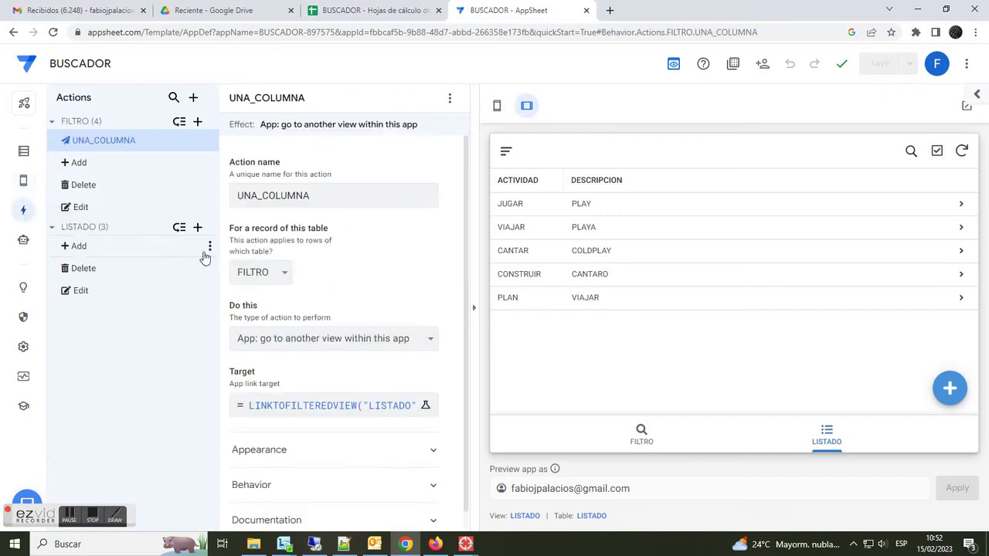
{"action": "left_click", "coordinate": [377, 410]}
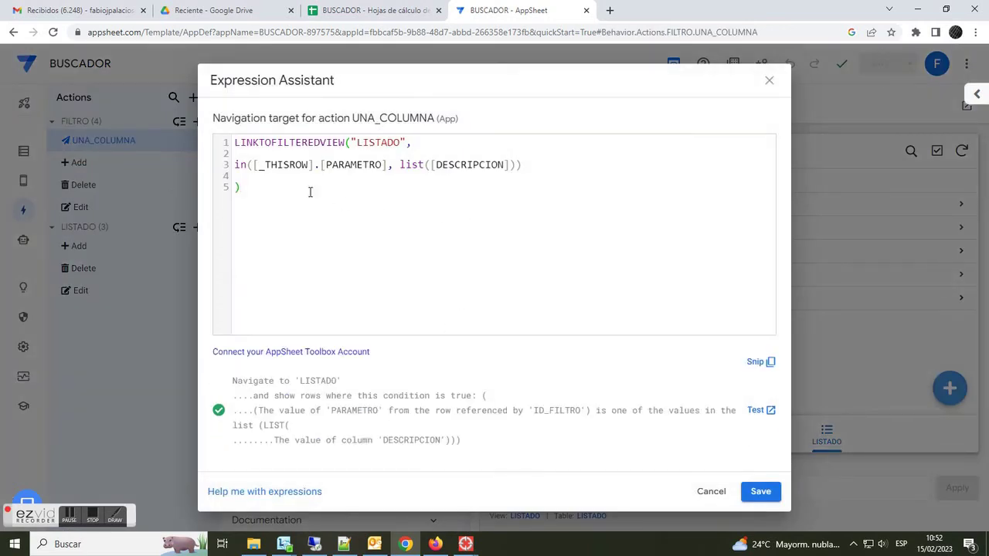
{"action": "left_click_drag", "start_coordinate": [241, 188], "coordinate": [138, 124]}
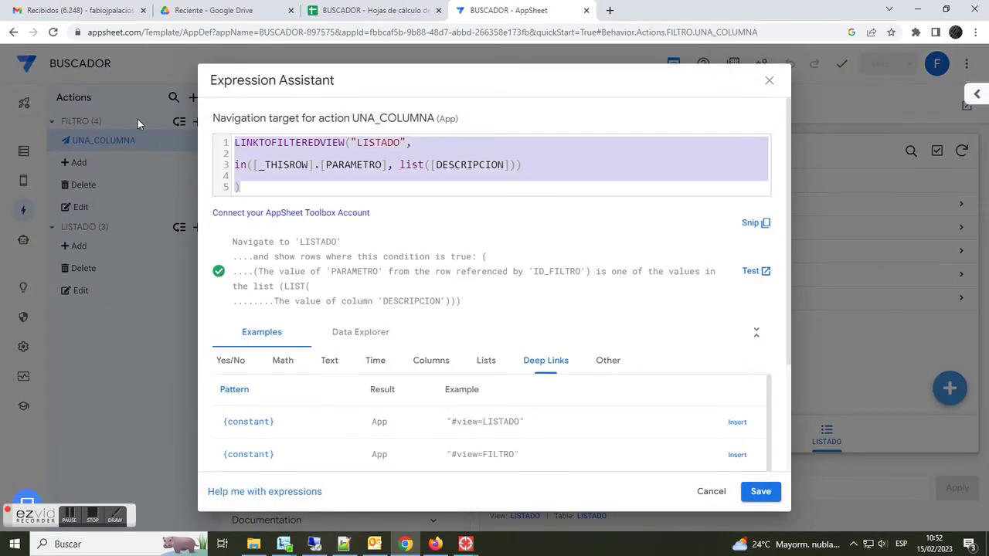
{"action": "key", "text": "BackSpace"}
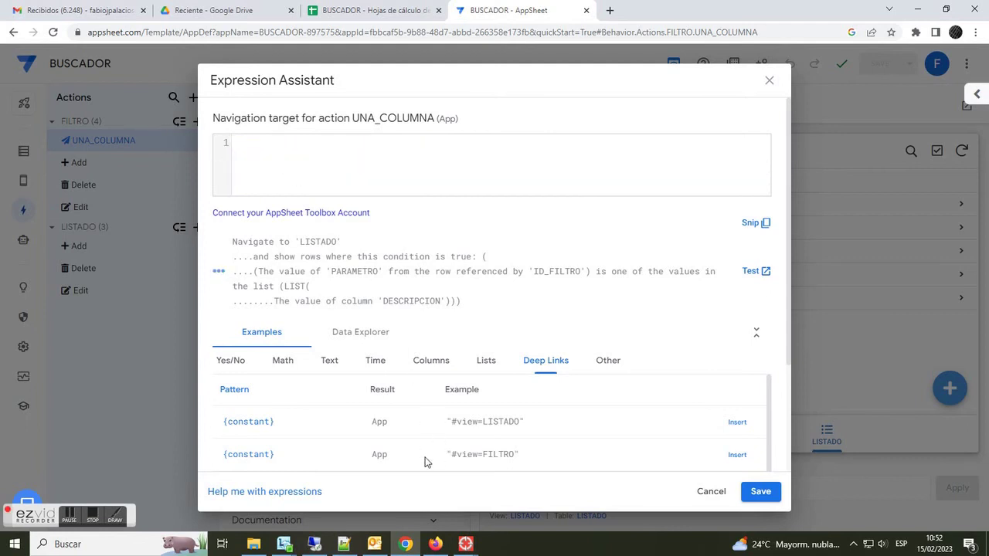
- Switch to Notepad++ and copy the LINKTOFILTEREDVIEW expression under "BUSQUEDA EN OTRAS COLUMNAS" that checks ACTIVIDAD and DESCRIPCION
{"action": "left_click", "coordinate": [344, 544]}
{"action": "left_click_drag", "start_coordinate": [982, 140], "coordinate": [918, 239]}
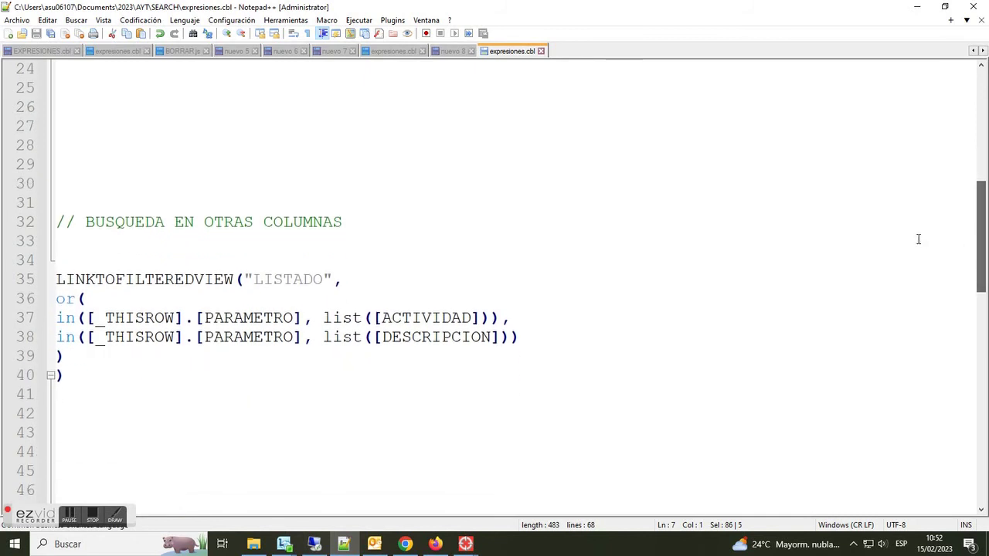
{"action": "left_click_drag", "start_coordinate": [342, 222], "coordinate": [85, 222]}
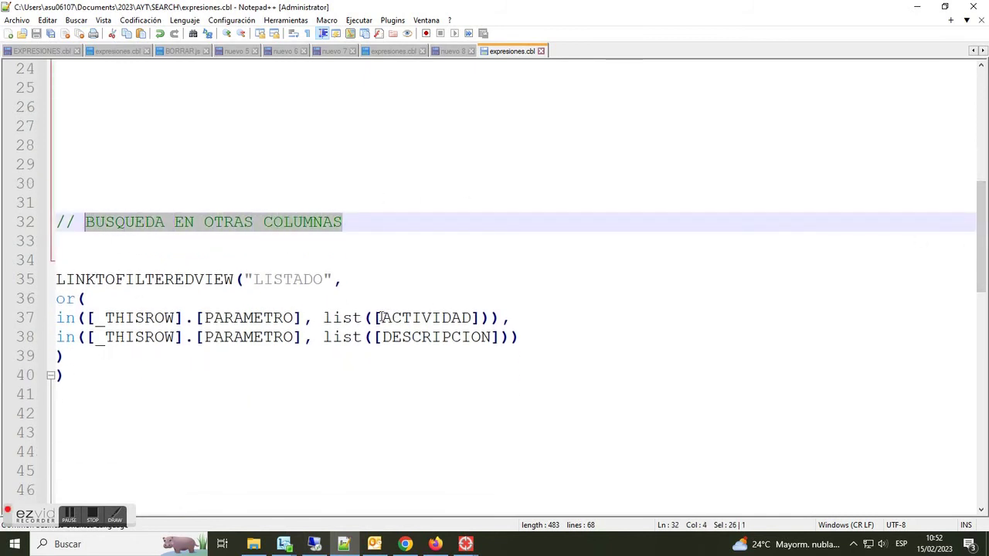
{"action": "left_click_drag", "start_coordinate": [380, 317], "coordinate": [462, 317]}
{"action": "left_click_drag", "start_coordinate": [383, 337], "coordinate": [501, 337]}
{"action": "left_click_drag", "start_coordinate": [89, 372], "coordinate": [20, 282]}
{"action": "key", "text": "ctrl+c"}
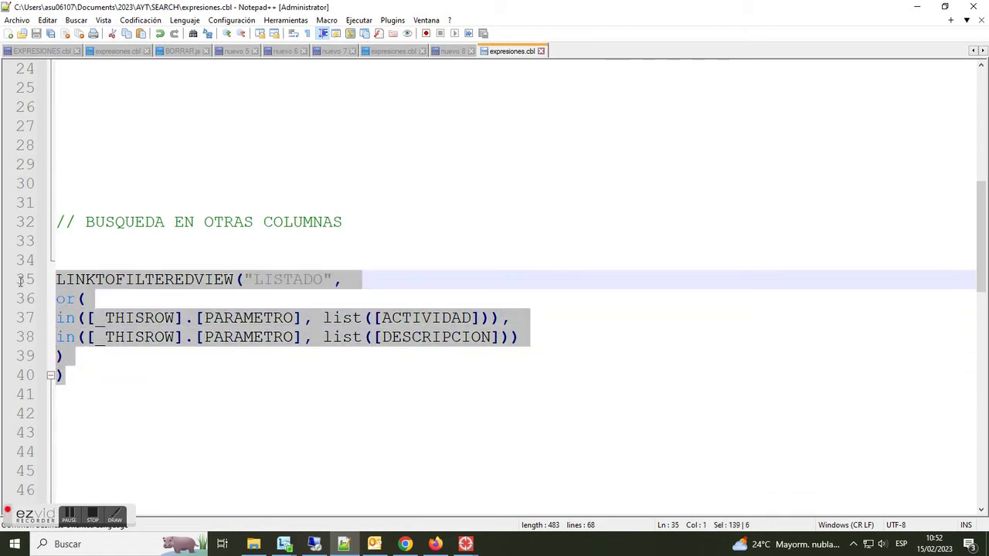
- Switch back to AppSheet, paste the copied expression as the UNA_COLUMNA target, and save the expression and the app
{"action": "left_click", "coordinate": [402, 545]}
{"action": "key", "text": "ctrl+v"}
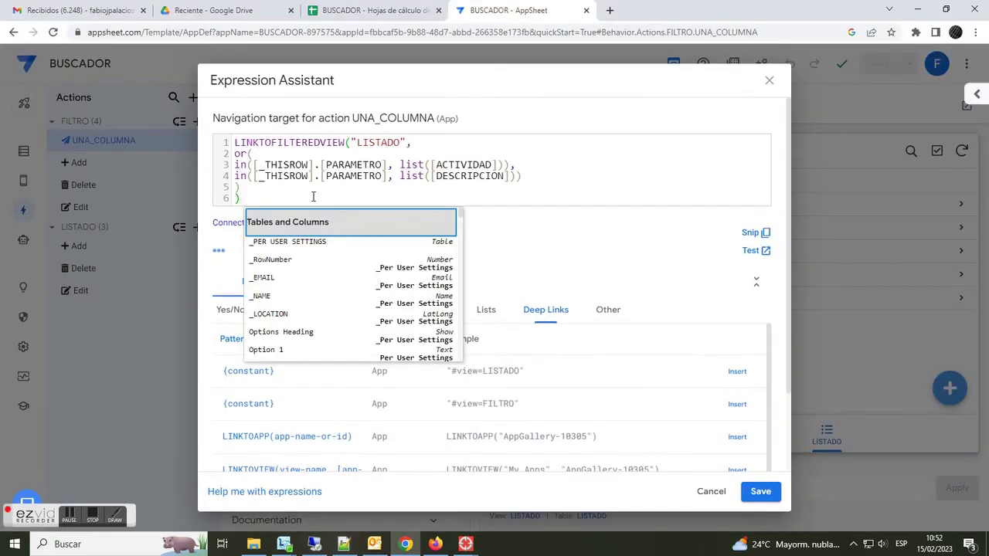
{"action": "left_click", "coordinate": [313, 197]}
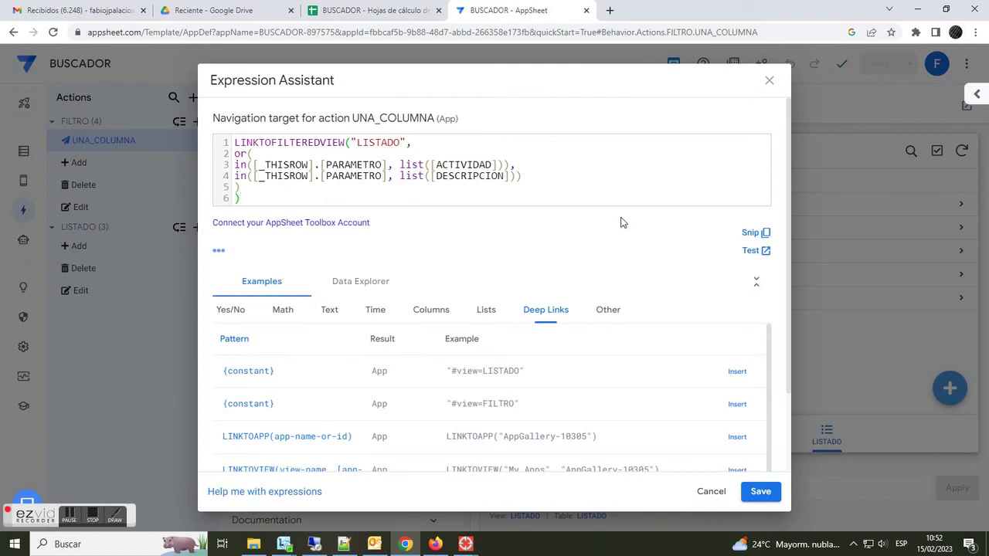
{"action": "left_click", "coordinate": [760, 491]}
{"action": "left_click", "coordinate": [878, 65]}
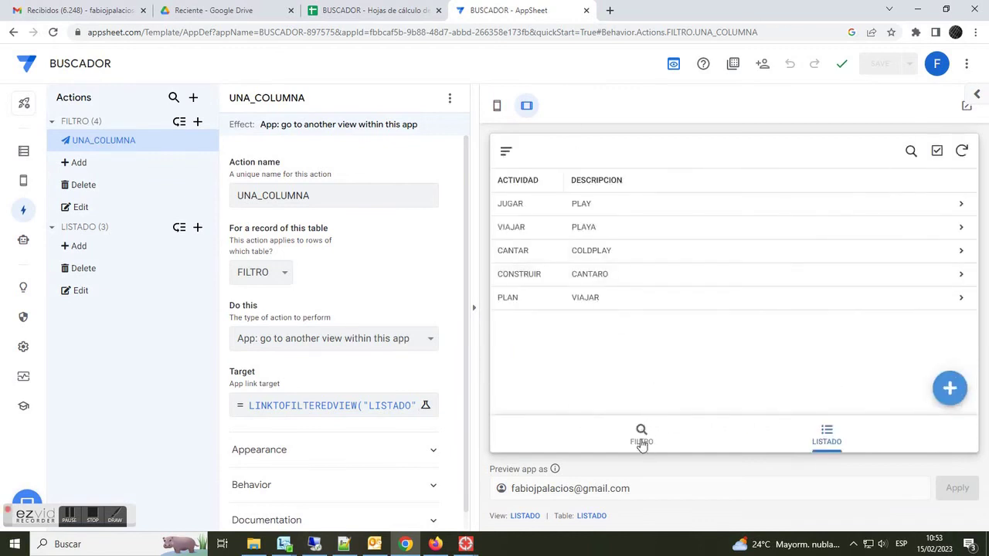
- Save VIAJAR as PARAMETRO in the FILTRO form to filter LISTADO, and reopen the FILTRO form
{"action": "left_click", "coordinate": [641, 437]}
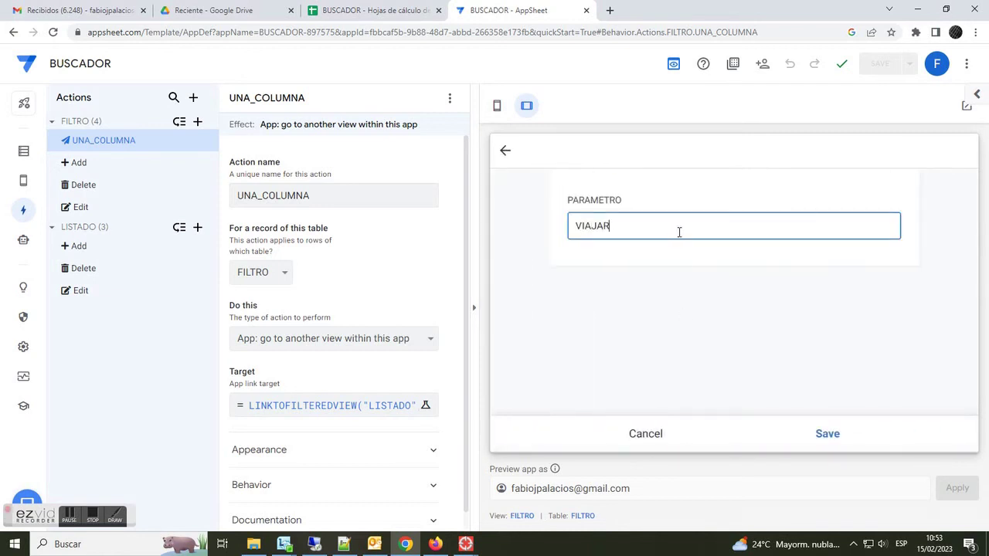
{"action": "left_click", "coordinate": [828, 435]}
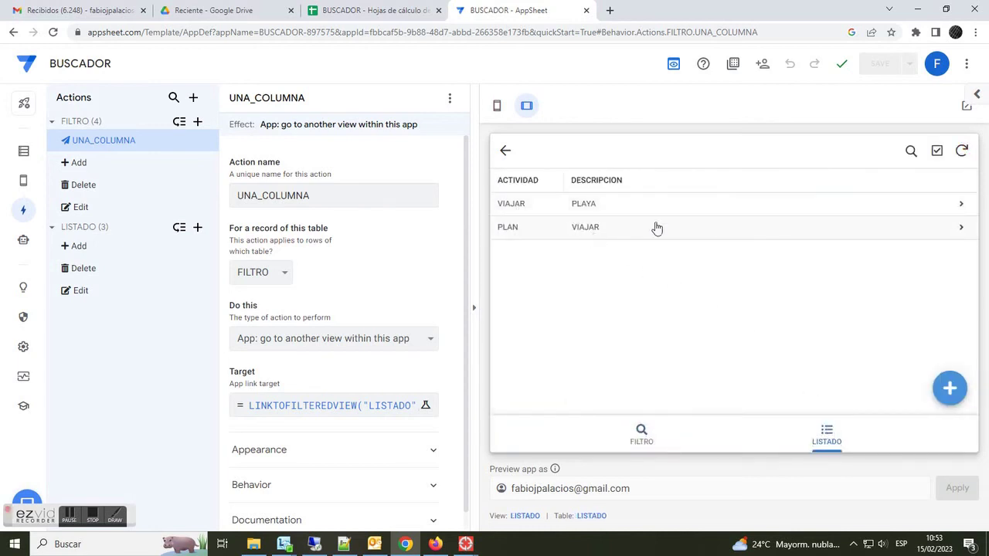
{"action": "left_click", "coordinate": [644, 433]}
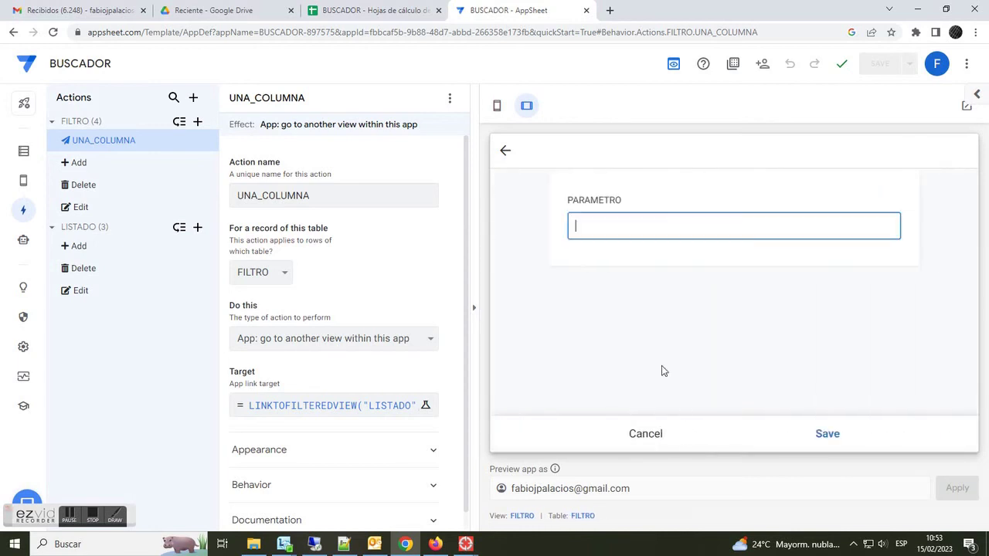
- Switch to the BUSCADOR spreadsheet in Google Sheets and change the PLAN row's DESCRIPCION to VIAJAR A USA
{"action": "left_click", "coordinate": [384, 11]}
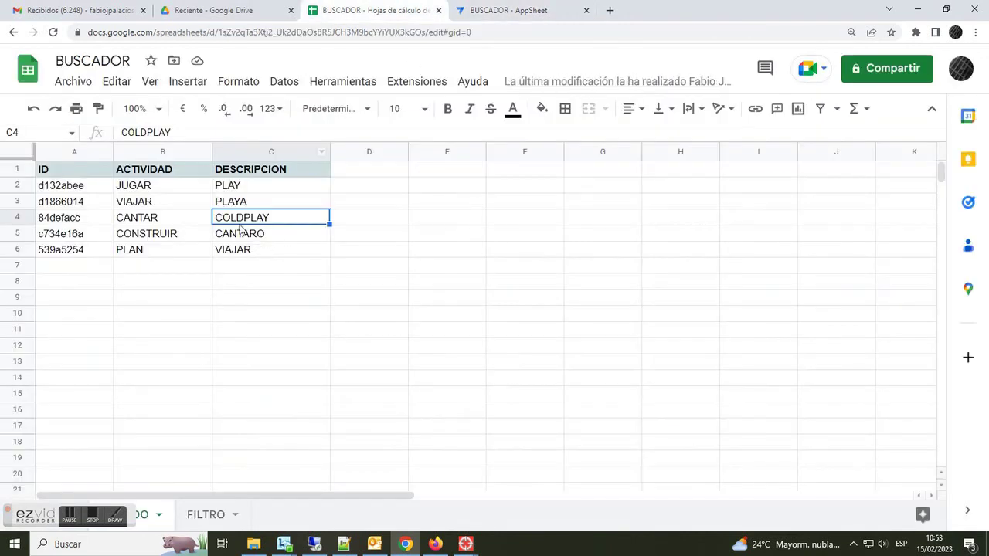
{"action": "left_click", "coordinate": [140, 206]}
{"action": "left_click", "coordinate": [260, 254]}
{"action": "double_click", "coordinate": [266, 251]}
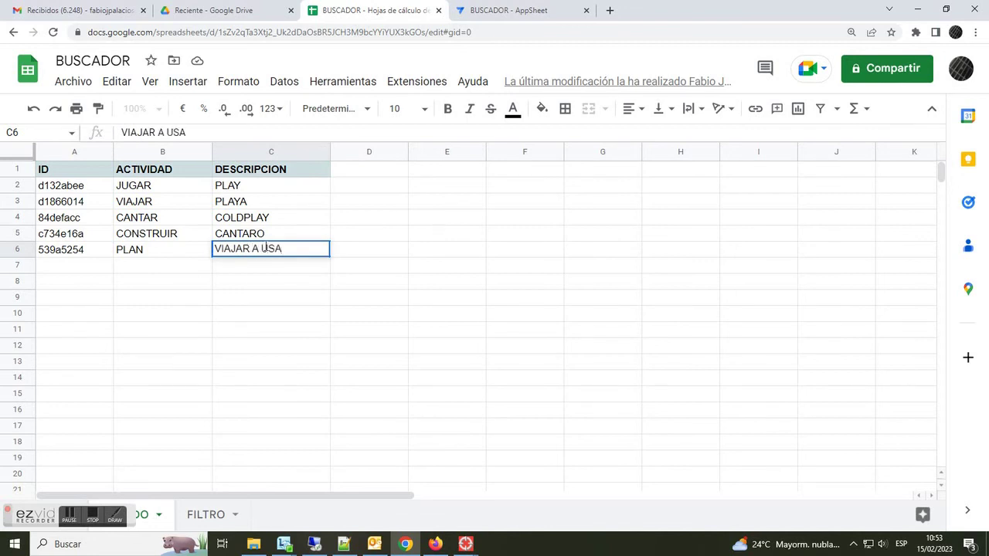
{"action": "key", "text": "Return"}
- Switch back to AppSheet, cancel the open FILTRO form, sync the app preview and return to the full LISTADO view
{"action": "left_click", "coordinate": [547, 10]}
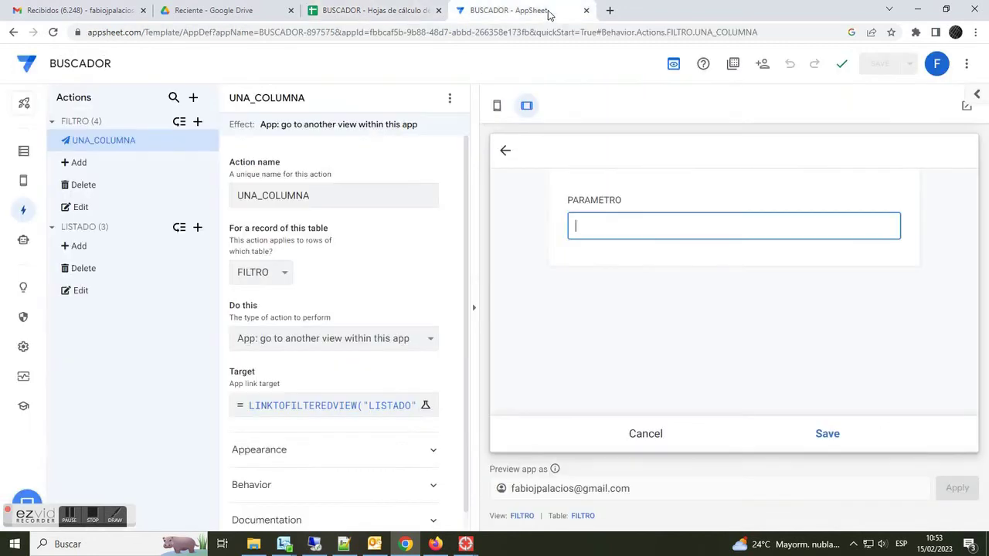
{"action": "left_click", "coordinate": [650, 435]}
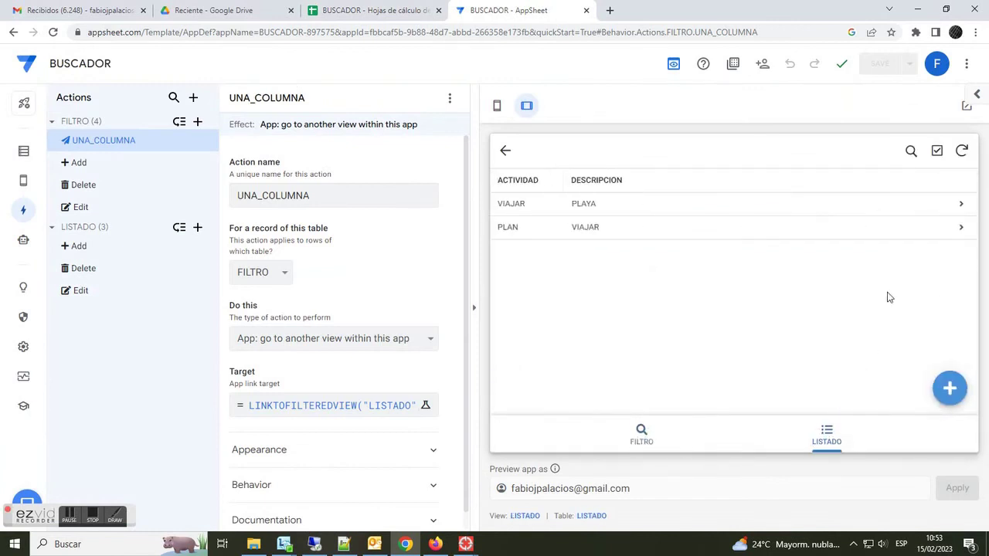
{"action": "left_click", "coordinate": [963, 153]}
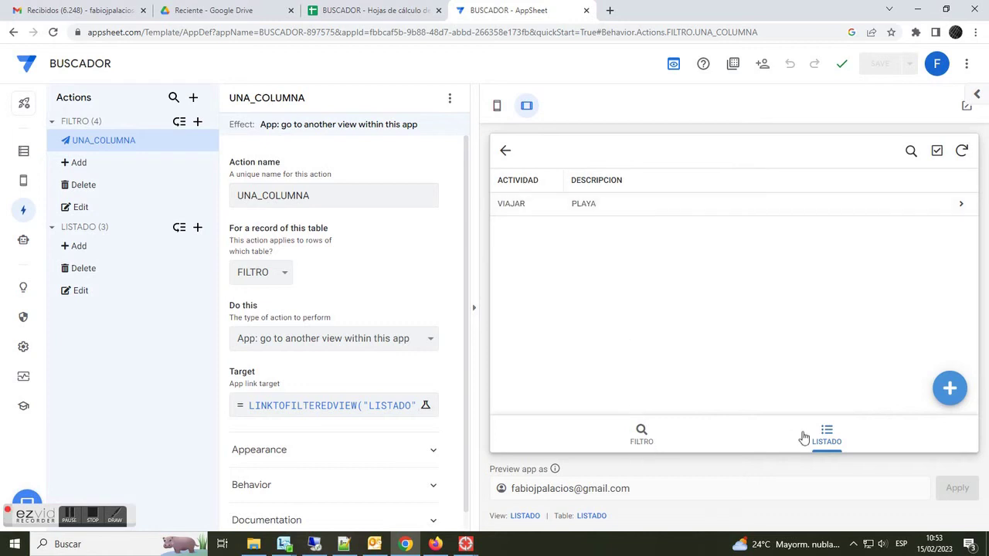
{"action": "left_click", "coordinate": [828, 438]}
- Filter LISTADO through the FILTRO form, first by VIAJAR A USA and again by VIAJAR, and return to the full list
{"action": "left_click", "coordinate": [641, 438]}
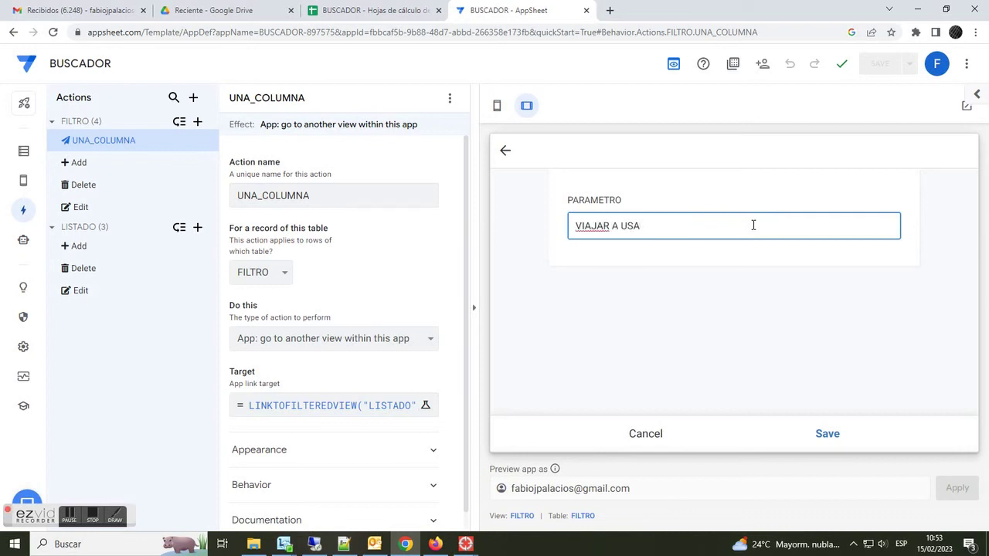
{"action": "left_click", "coordinate": [828, 438]}
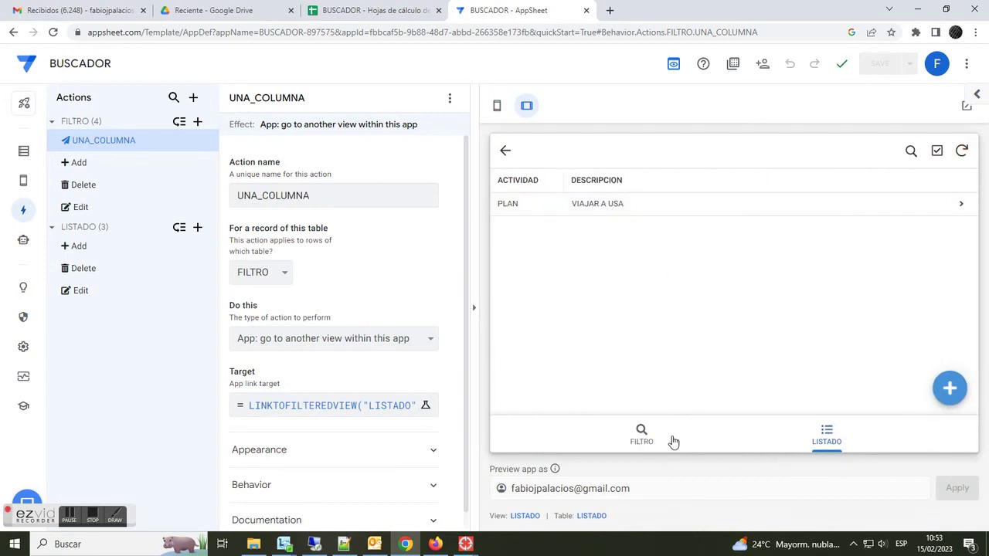
{"action": "left_click", "coordinate": [641, 437]}
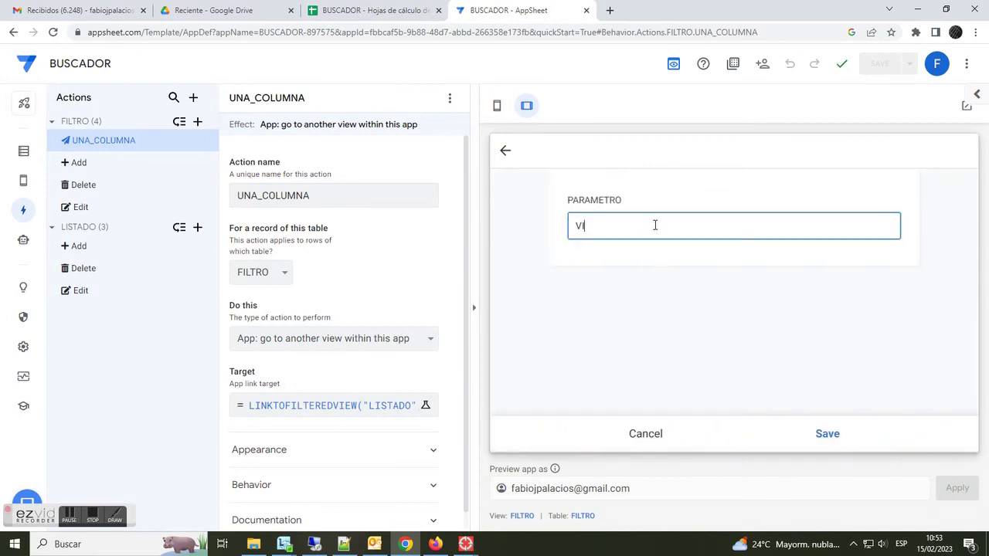
{"action": "left_click", "coordinate": [827, 433]}
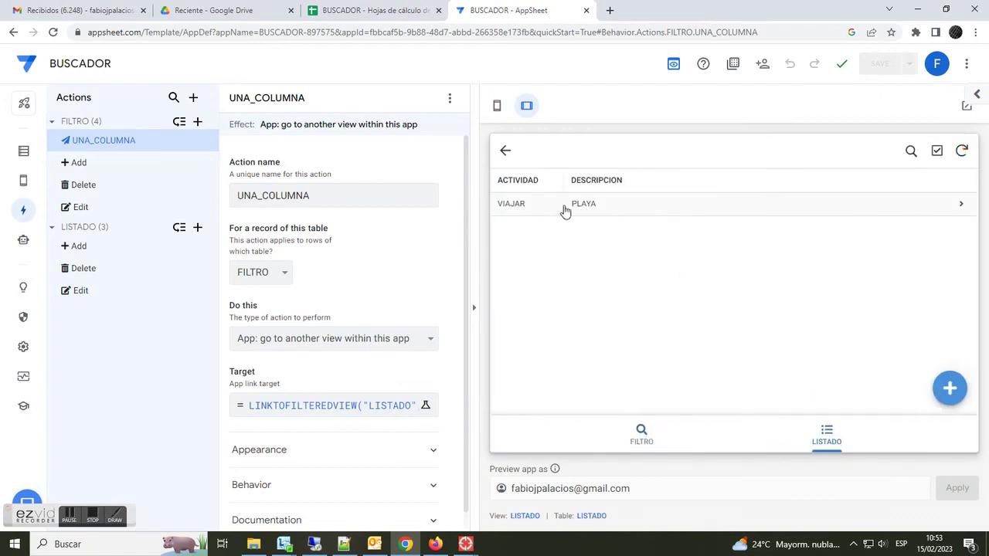
{"action": "left_click", "coordinate": [822, 438]}
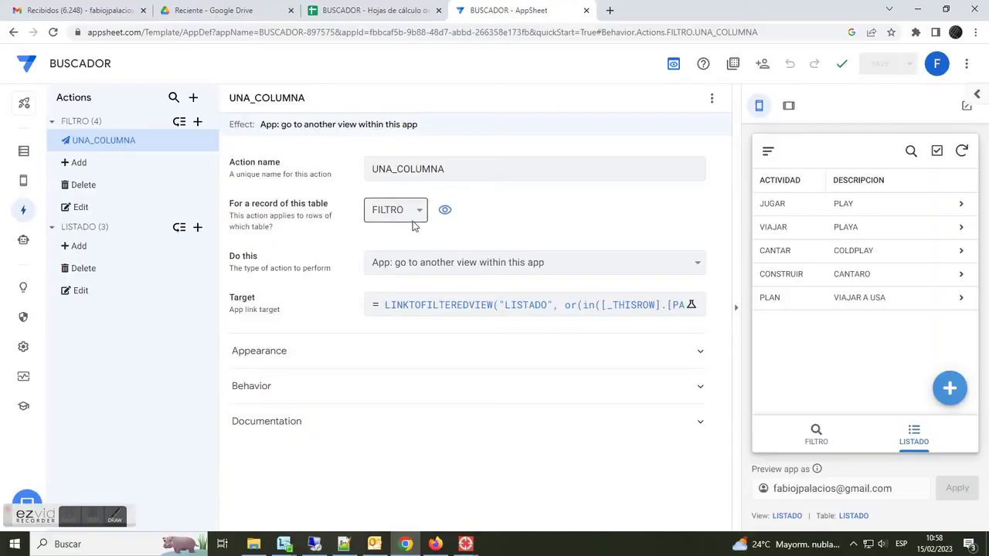
- Create a new custom bot in the app's automation section
{"action": "left_click", "coordinate": [24, 244]}
{"action": "left_click", "coordinate": [459, 361]}
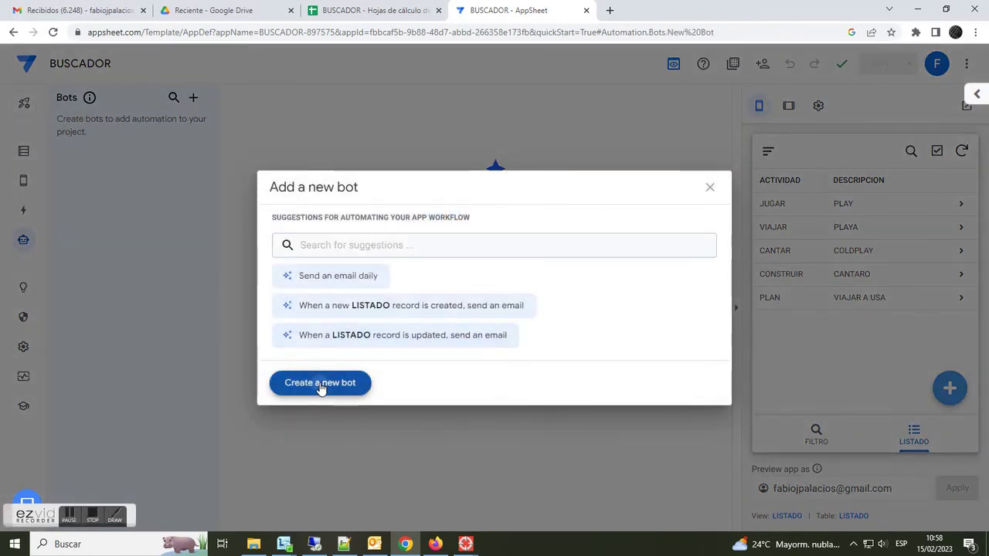
{"action": "left_click", "coordinate": [320, 384]}
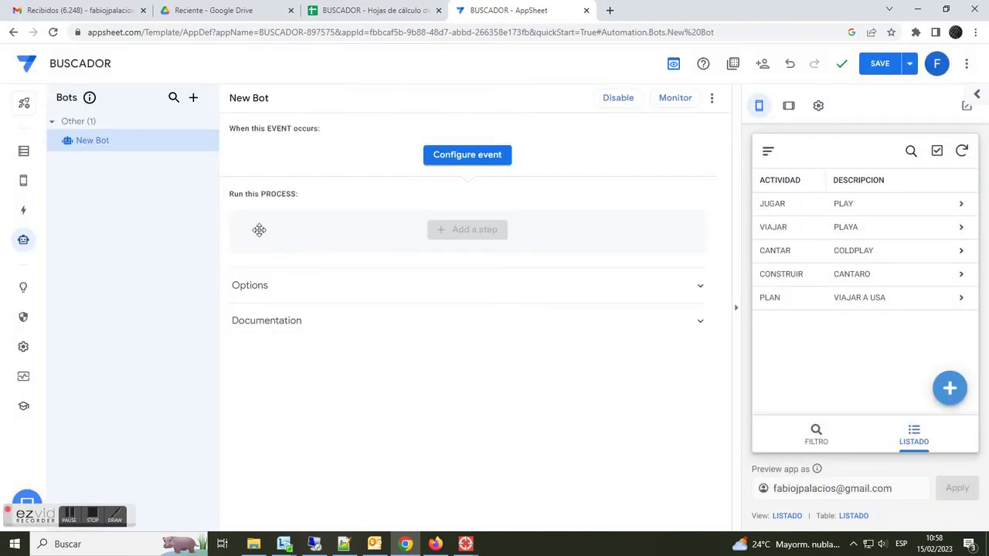
- Configure the bot's event as a data change on the FILTRO table for adds only, named "al agregar"
{"action": "left_click", "coordinate": [459, 156]}
{"action": "left_click", "coordinate": [348, 323]}
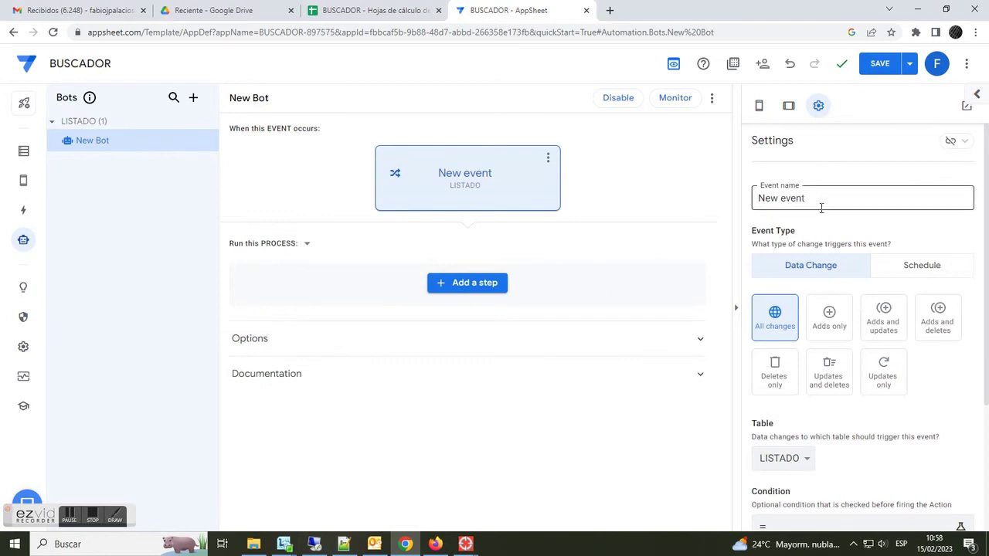
{"action": "left_click", "coordinate": [806, 464]}
{"action": "left_click", "coordinate": [793, 476]}
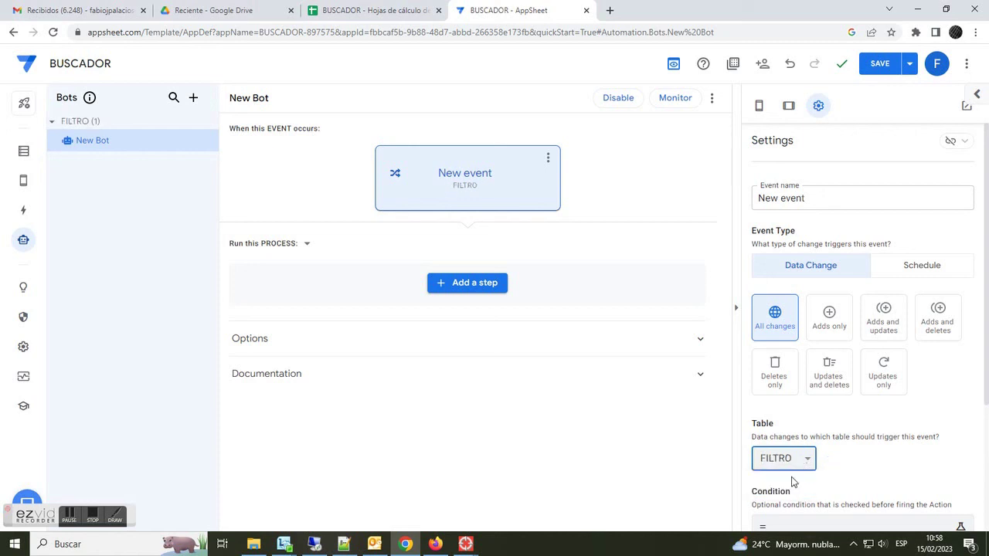
{"action": "left_click", "coordinate": [829, 319]}
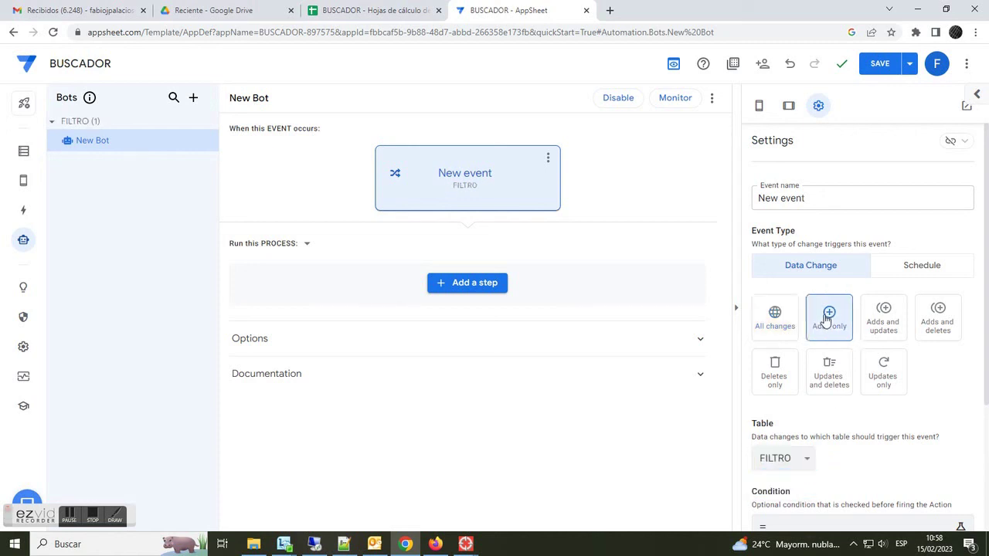
{"action": "scroll", "coordinate": [946, 377], "scroll_direction": "down", "scroll_amount": 1}
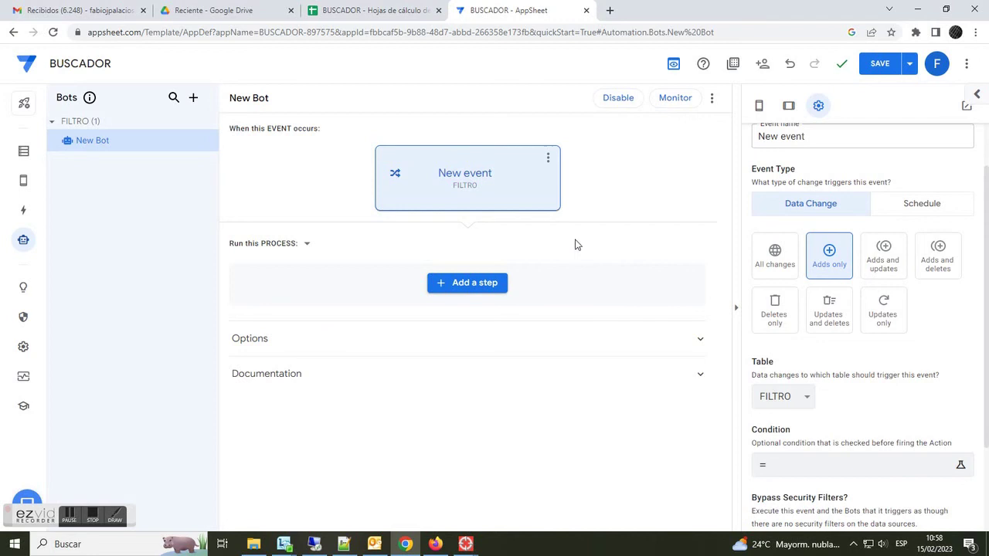
{"action": "triple_click", "coordinate": [814, 136]}
{"action": "type", "text": "al agregar"}
{"action": "left_click", "coordinate": [899, 164]}
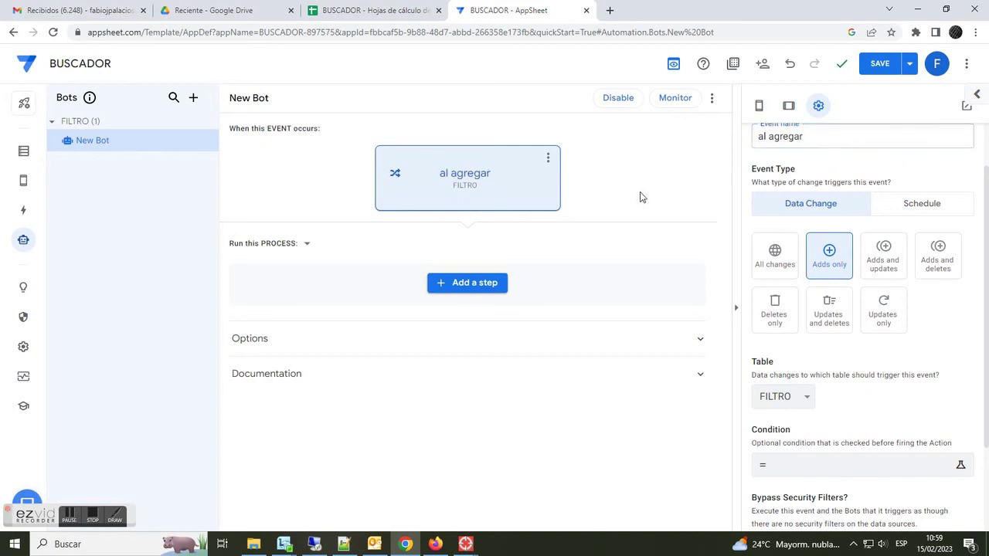
- Add a custom step to the bot's process and rename it "borrar"
{"action": "left_click", "coordinate": [478, 287]}
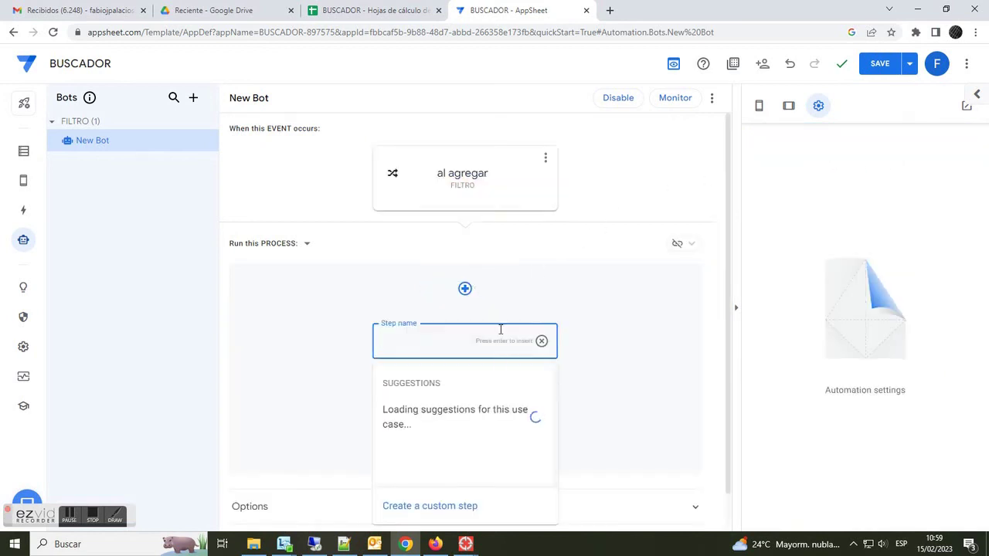
{"action": "left_click", "coordinate": [433, 506]}
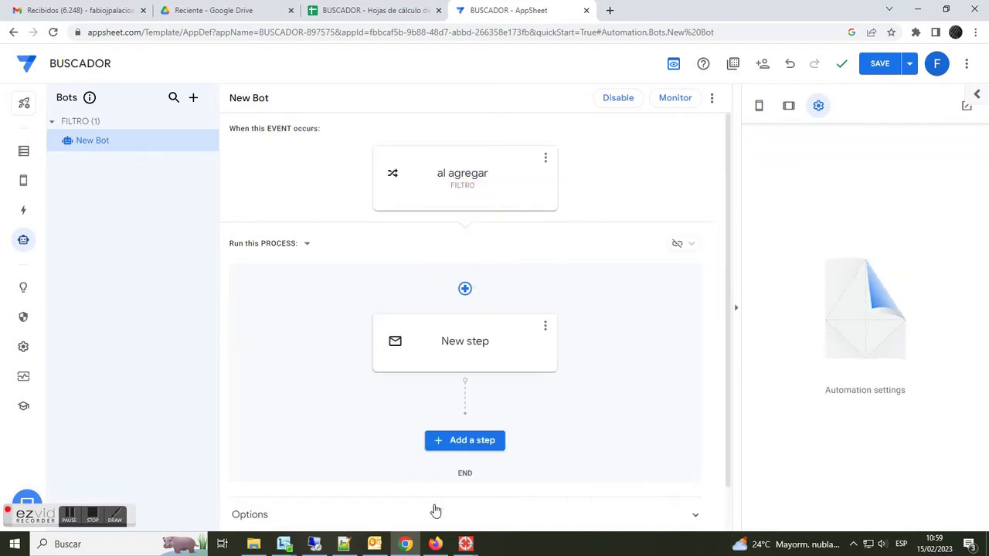
{"action": "left_click", "coordinate": [506, 349]}
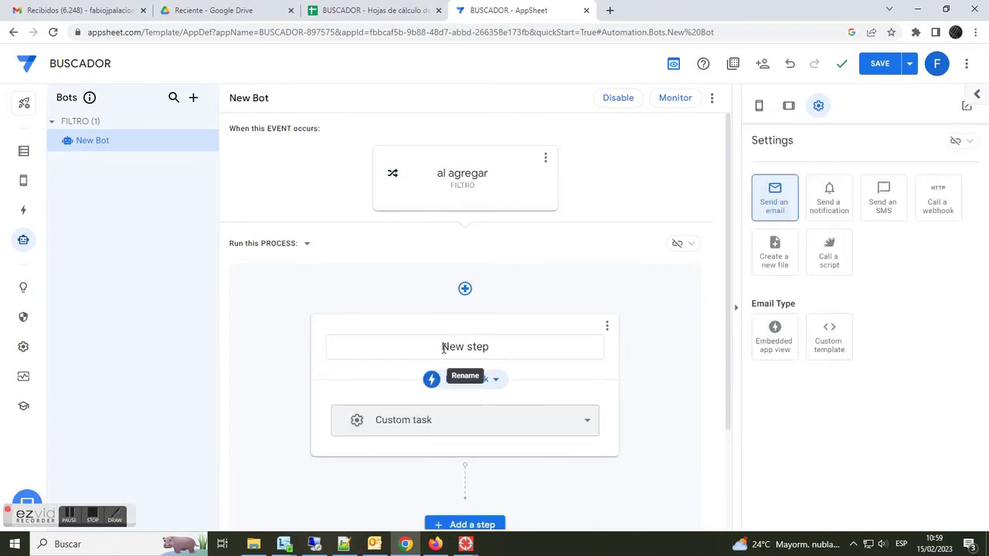
{"action": "left_click", "coordinate": [426, 347]}
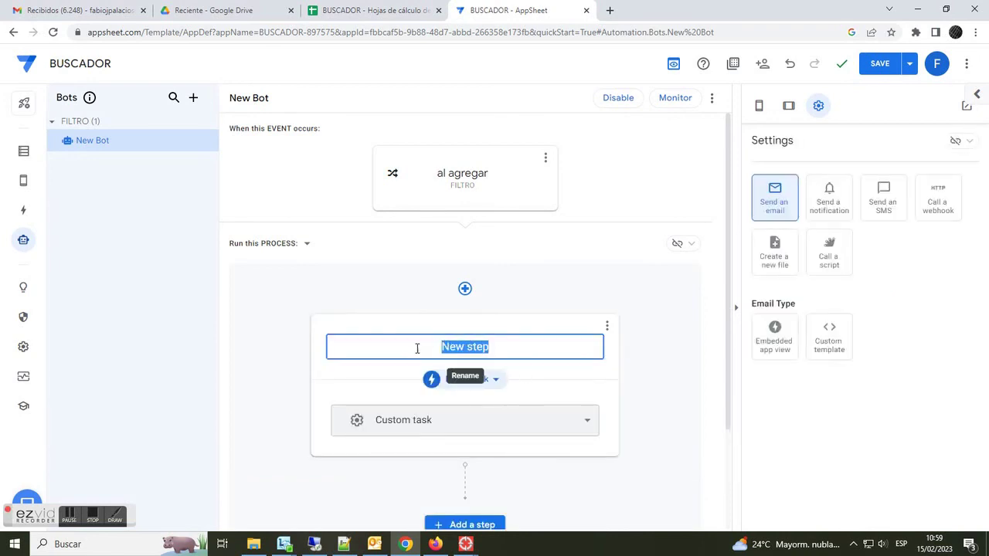
{"action": "type", "text": "borrar"}
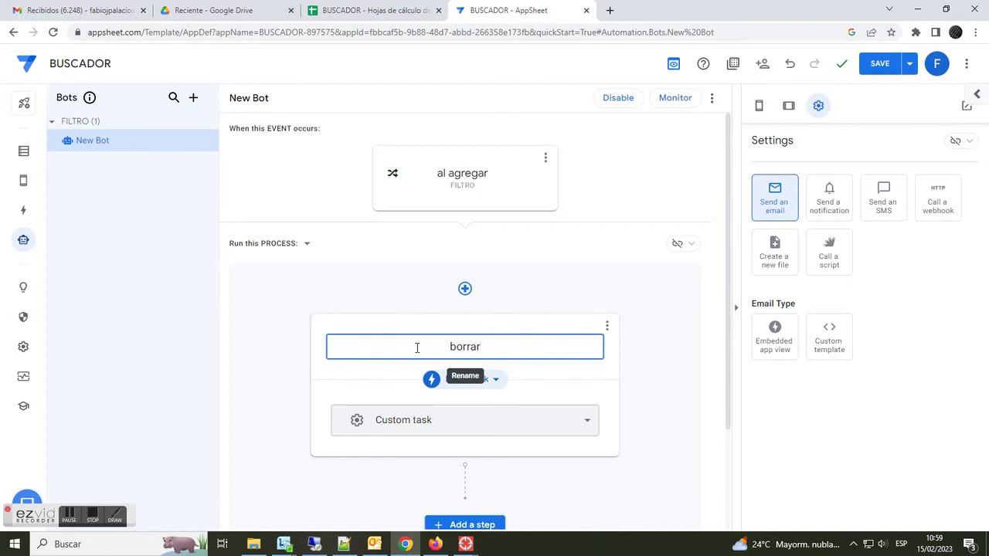
{"action": "key", "text": "Return"}
- Make the "borrar" step run a data action of type Run action on rows, with FILTRO as the referenced table
{"action": "left_click", "coordinate": [495, 378]}
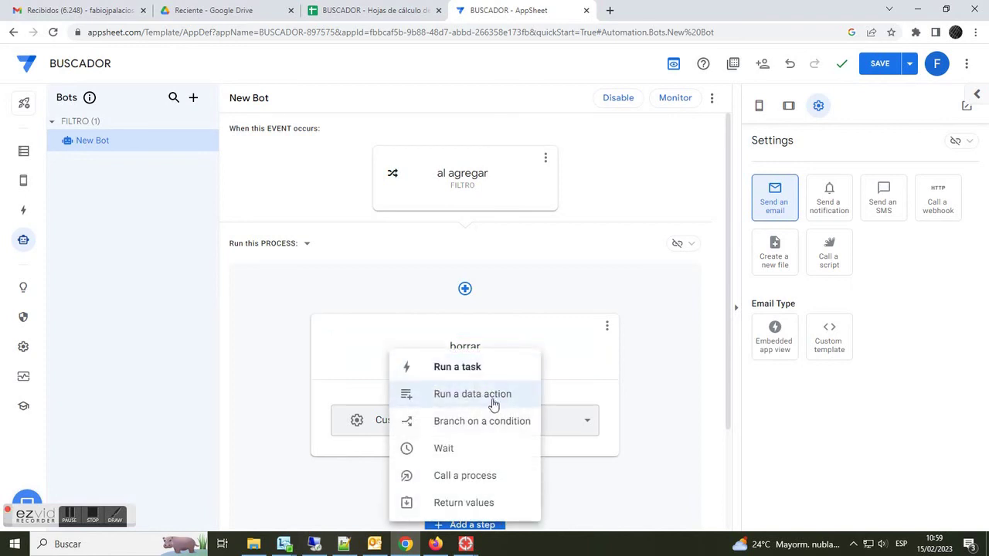
{"action": "left_click", "coordinate": [494, 396]}
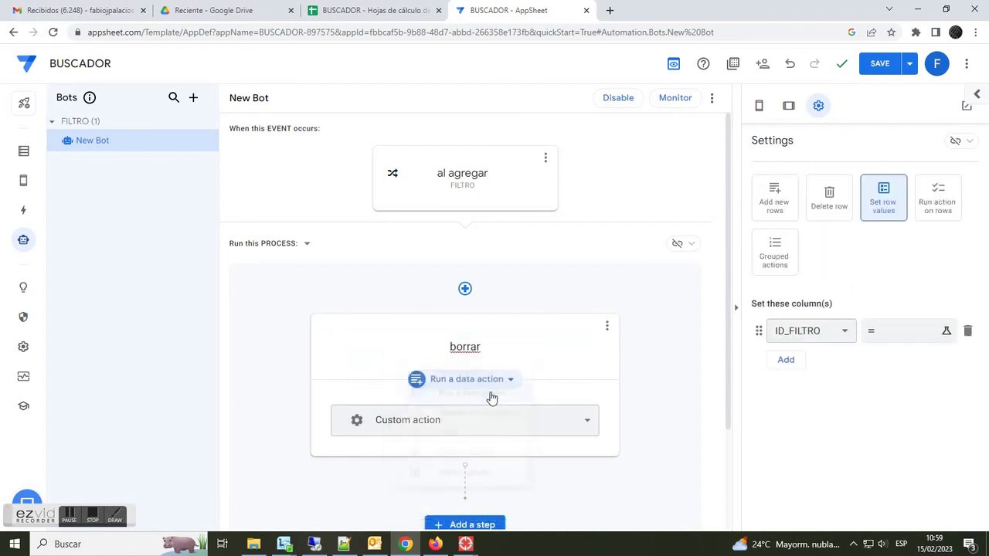
{"action": "left_click", "coordinate": [943, 200]}
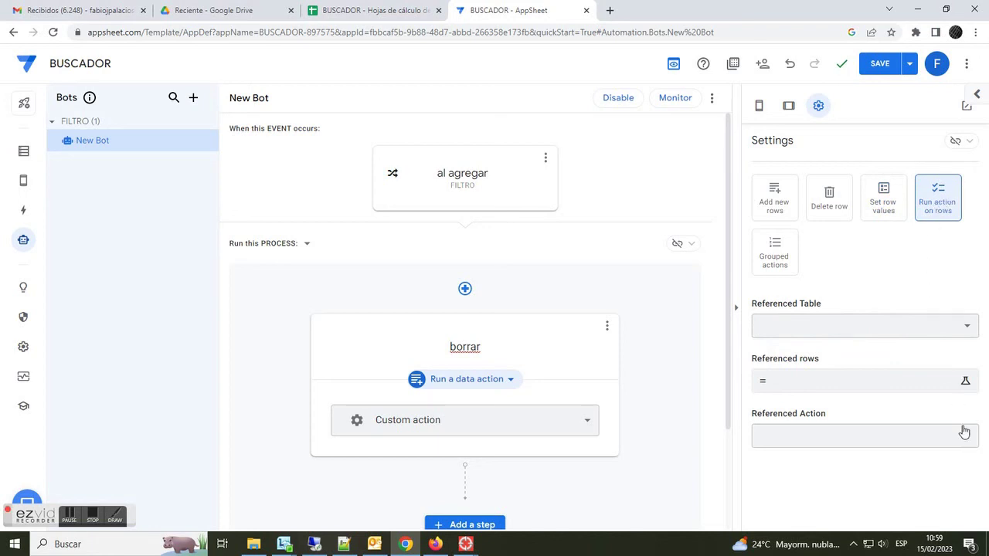
{"action": "left_click", "coordinate": [953, 328]}
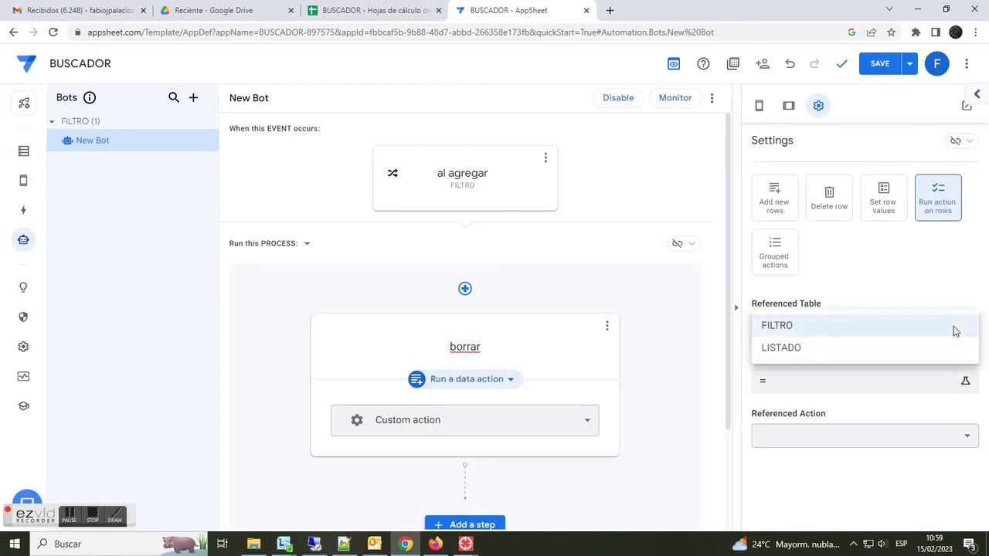
{"action": "left_click", "coordinate": [781, 328]}
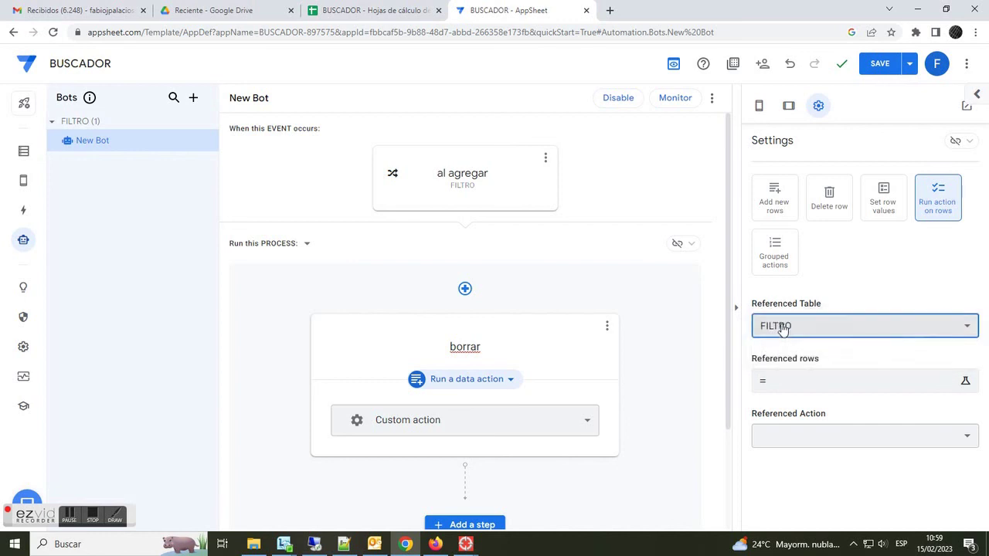
- Set the action's referenced rows to the expression FILTRO[ID_FILTRO]
{"action": "left_click", "coordinate": [850, 386]}
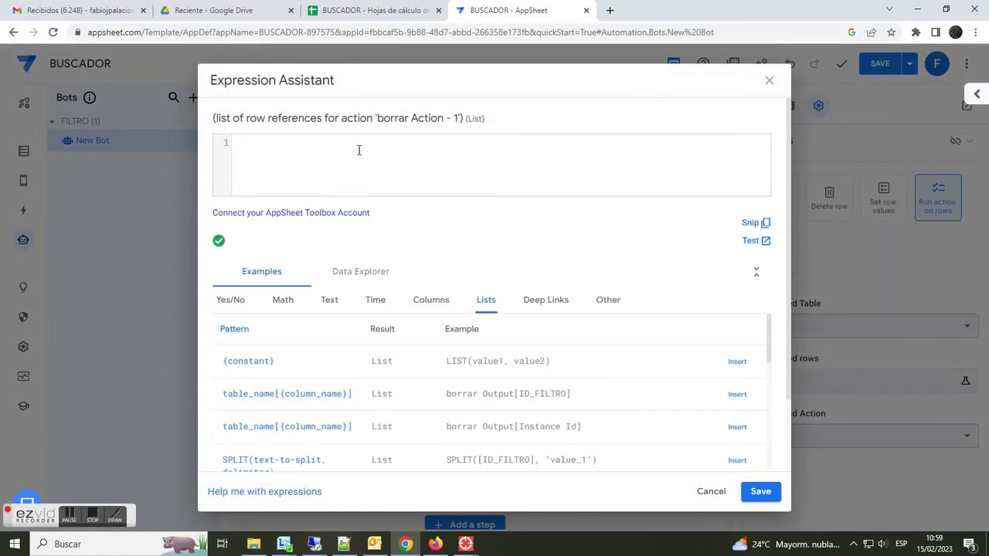
{"action": "type", "text": "FI"}
{"action": "key", "text": "Return"}
{"action": "type", "text": "id"}
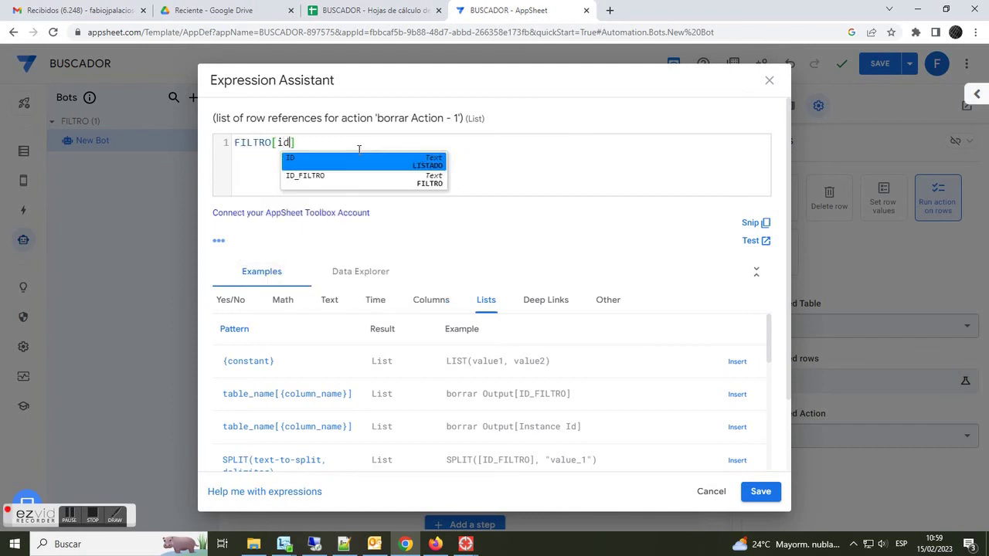
{"action": "key", "text": "Down"}
{"action": "key", "text": "Return"}
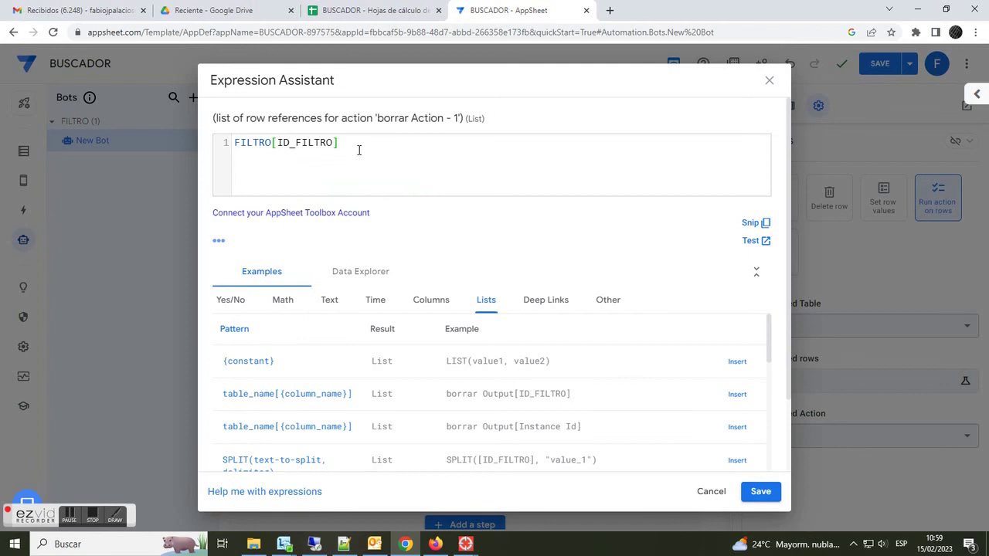
{"action": "left_click", "coordinate": [760, 492]}
- Choose Delete as the referenced action and save the app
{"action": "left_click", "coordinate": [888, 444]}
{"action": "left_click", "coordinate": [804, 437]}
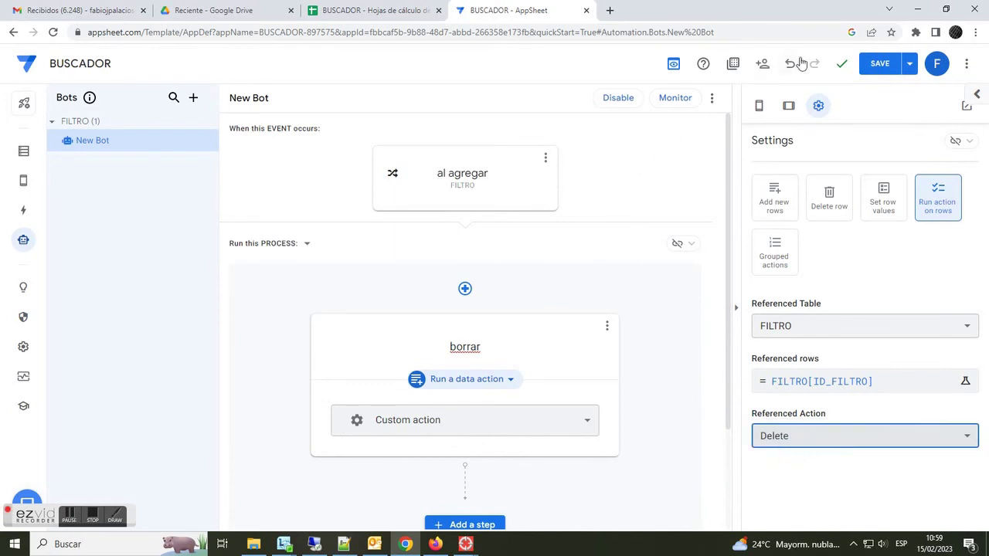
{"action": "left_click", "coordinate": [887, 67]}
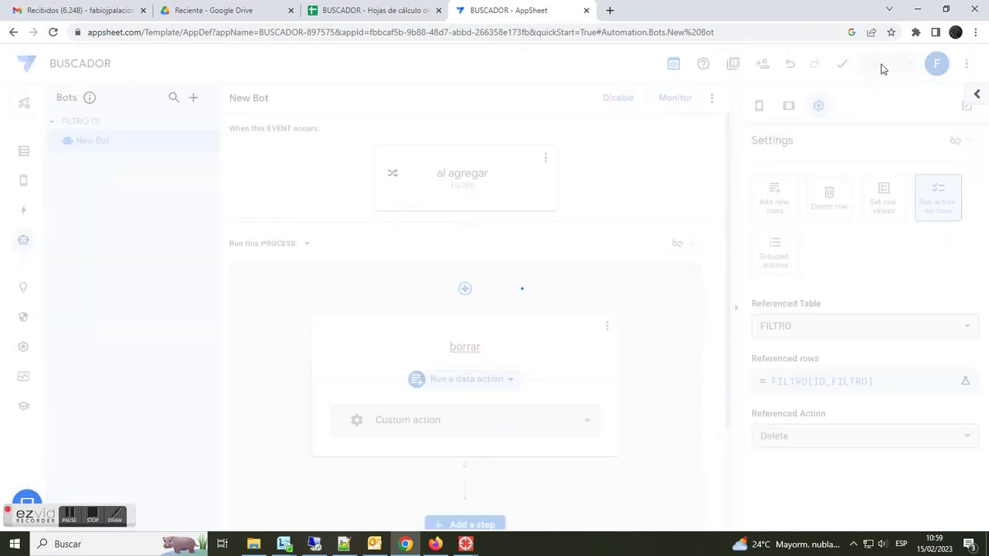
- Return to the app's views, switch to the BUSCADOR spreadsheet in Google Sheets and examine the rows stored in the FILTRO sheet
{"action": "left_click", "coordinate": [23, 184]}
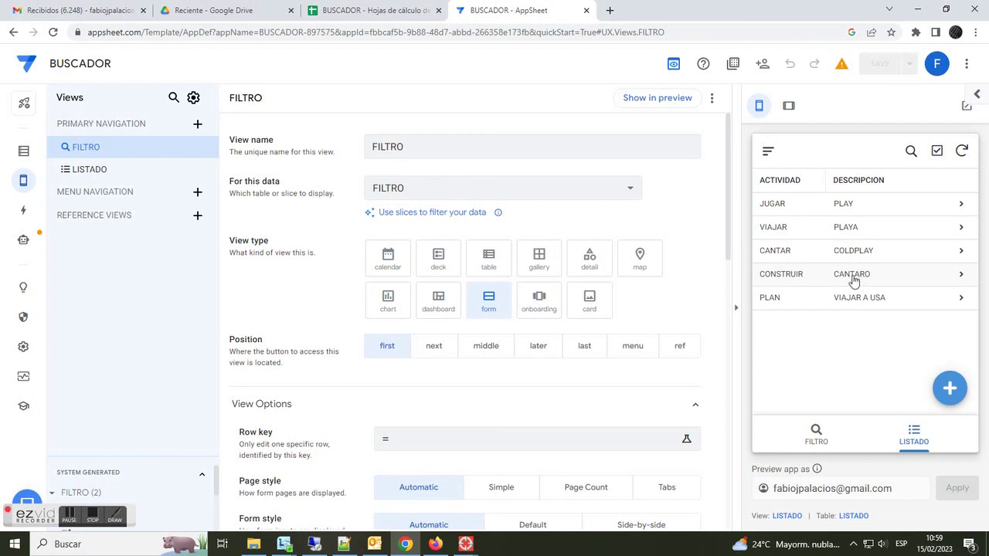
{"action": "left_click", "coordinate": [414, 15]}
{"action": "left_click_drag", "start_coordinate": [81, 507], "coordinate": [432, 425]}
{"action": "left_click", "coordinate": [205, 516]}
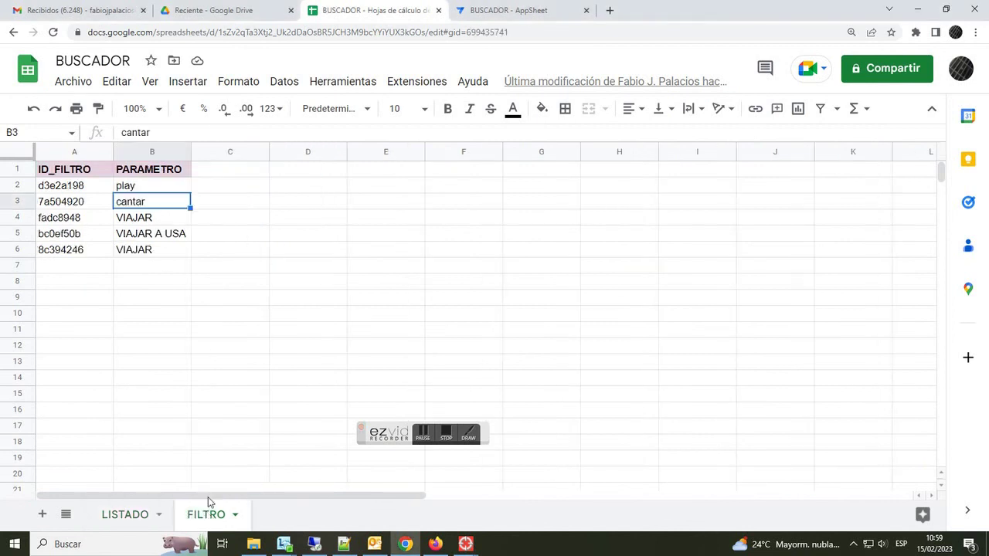
{"action": "left_click", "coordinate": [149, 254]}
- Switch back to AppSheet and filter LISTADO by cantaro through the FILTRO form in the app preview
{"action": "left_click", "coordinate": [544, 12]}
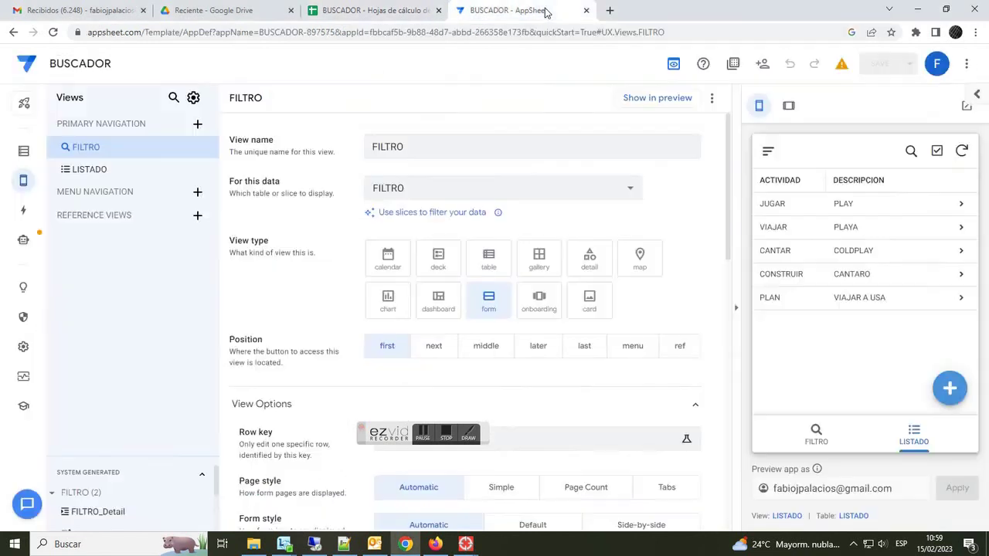
{"action": "left_click", "coordinate": [951, 388]}
{"action": "left_click", "coordinate": [823, 442]}
{"action": "left_click", "coordinate": [819, 436]}
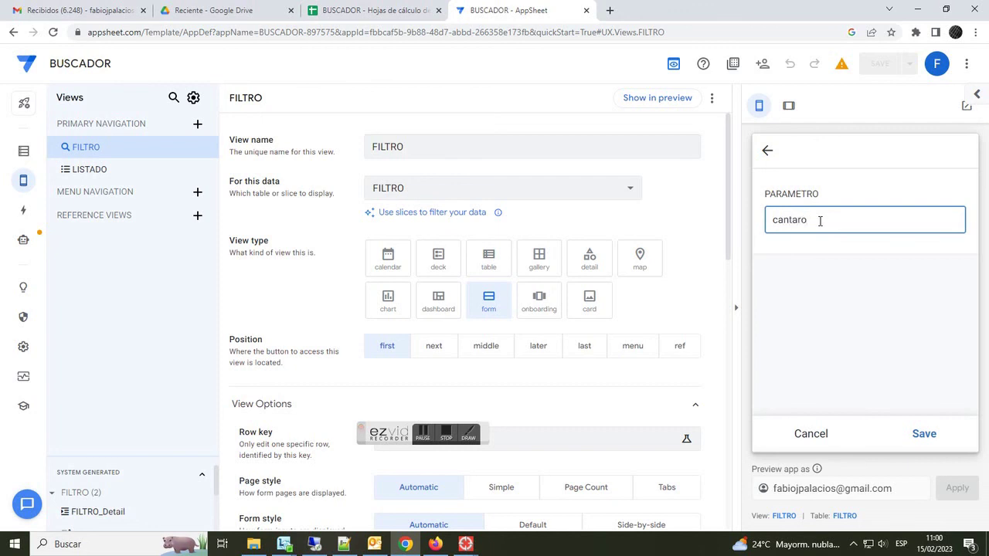
{"action": "left_click", "coordinate": [923, 434]}
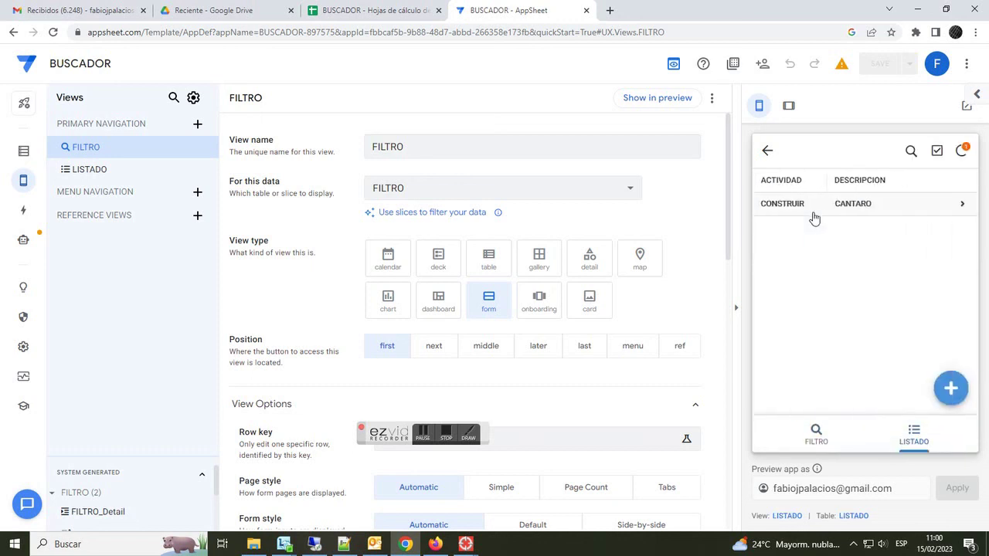
- Switch to the spreadsheet in Google Sheets and check whether the FILTRO sheet still holds any saved rows
{"action": "left_click", "coordinate": [356, 10]}
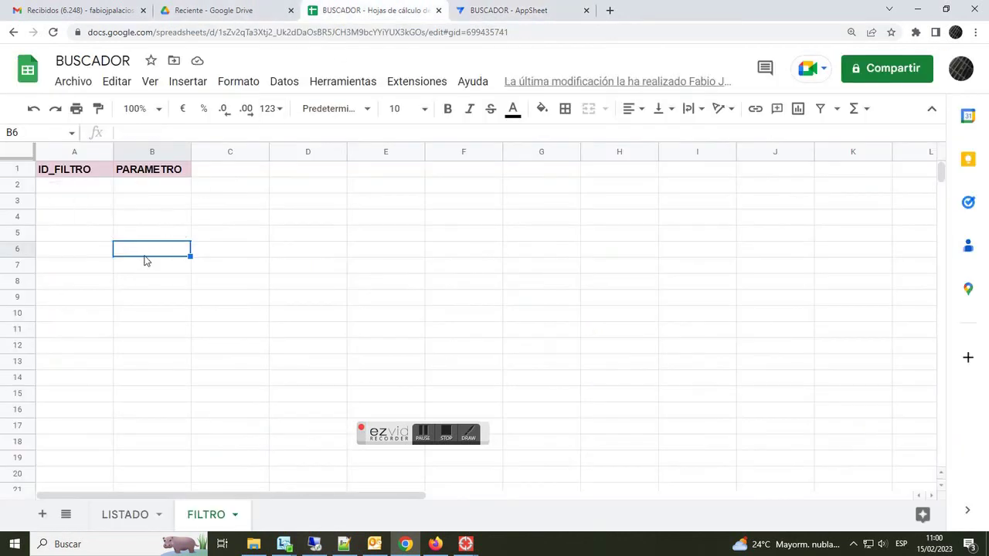
{"action": "left_click", "coordinate": [81, 190]}
{"action": "left_click", "coordinate": [130, 190]}
{"action": "left_click", "coordinate": [94, 204]}
{"action": "left_click", "coordinate": [97, 248]}
{"action": "left_click", "coordinate": [147, 265]}
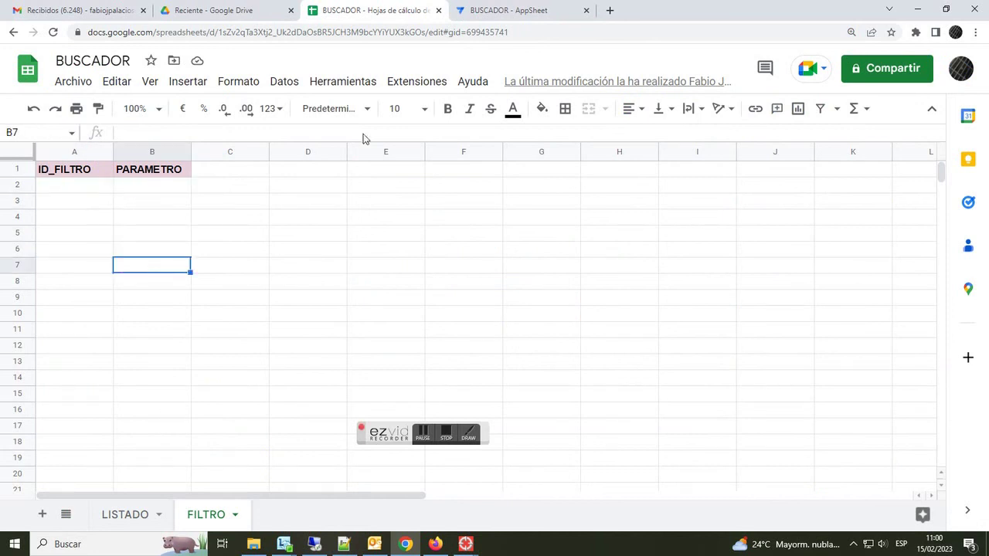
- Switch back to AppSheet and submit the FILTRO form with cantar as the PARAMETRO
{"action": "left_click", "coordinate": [506, 10]}
{"action": "left_click", "coordinate": [900, 440]}
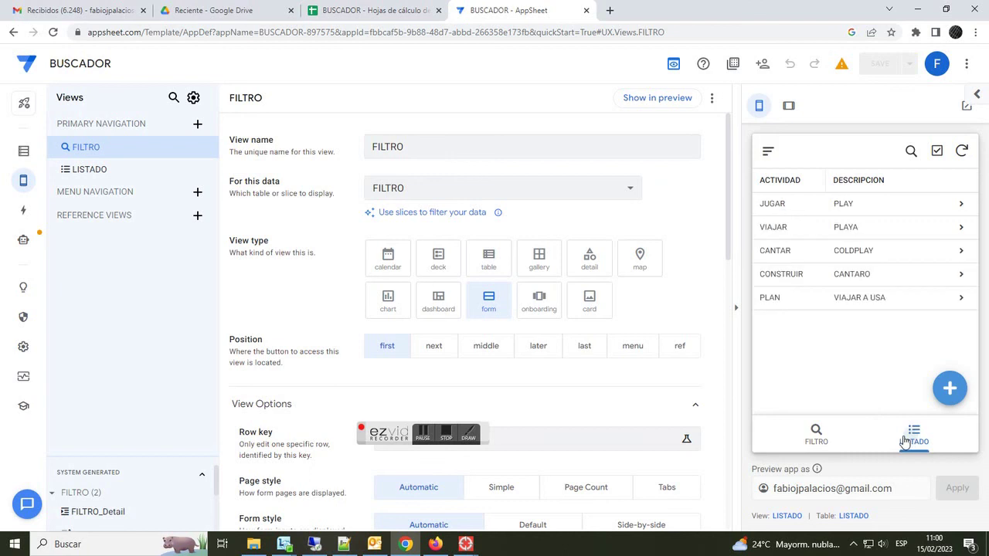
{"action": "left_click", "coordinate": [817, 432]}
{"action": "left_click", "coordinate": [799, 225]}
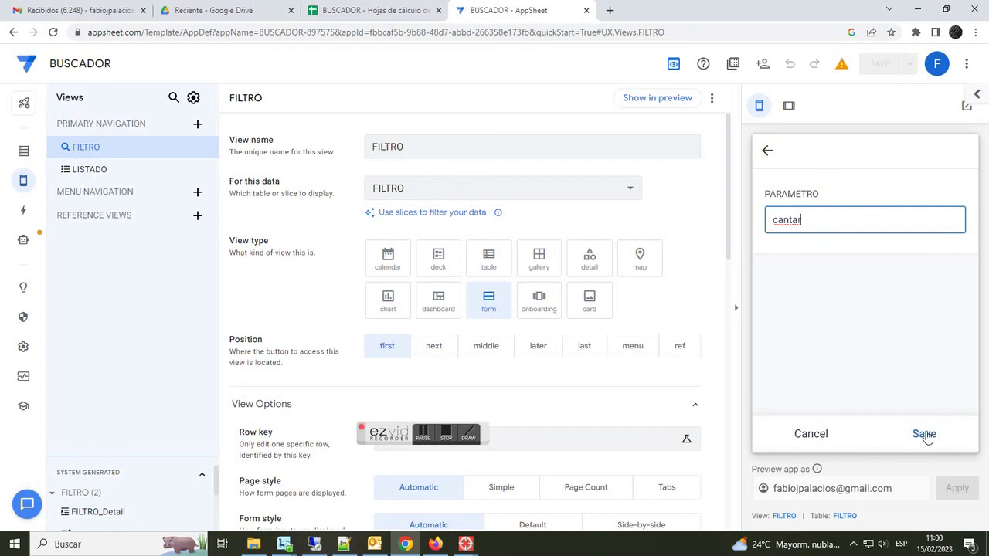
{"action": "left_click", "coordinate": [404, 12]}
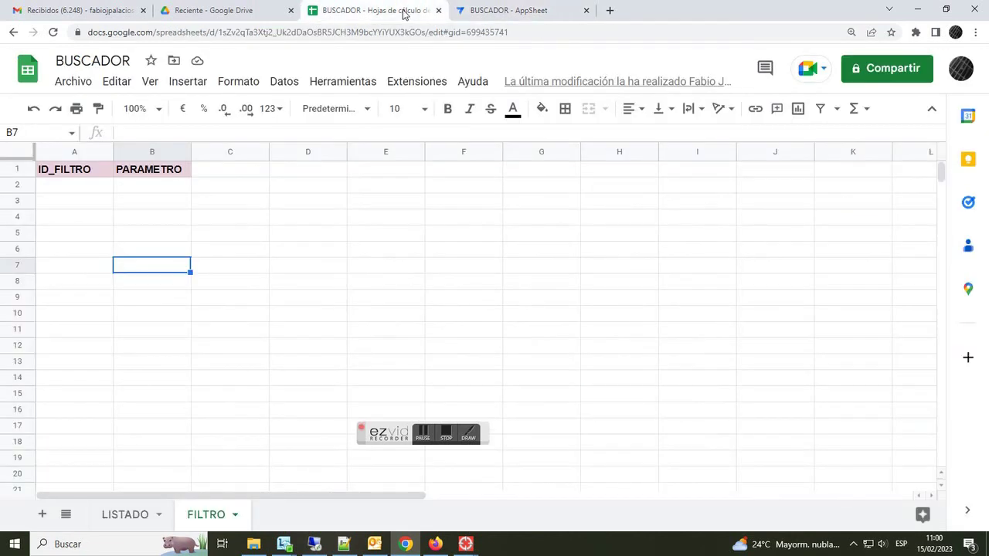
{"action": "left_click", "coordinate": [522, 15]}
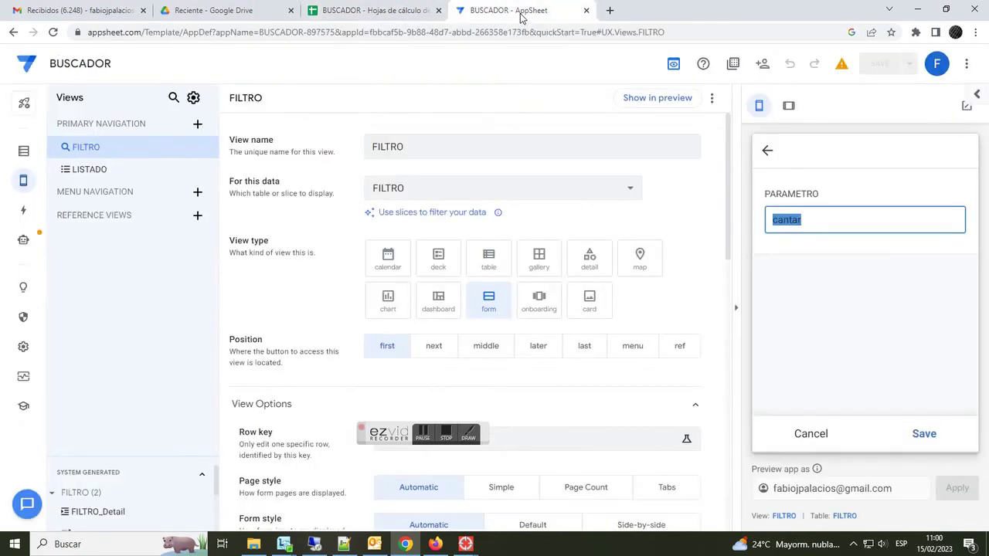
{"action": "left_click", "coordinate": [924, 435]}
- Check the FILTRO sheet for the newly saved row and return to the full LISTADO view in the AppSheet preview
{"action": "left_click", "coordinate": [360, 12]}
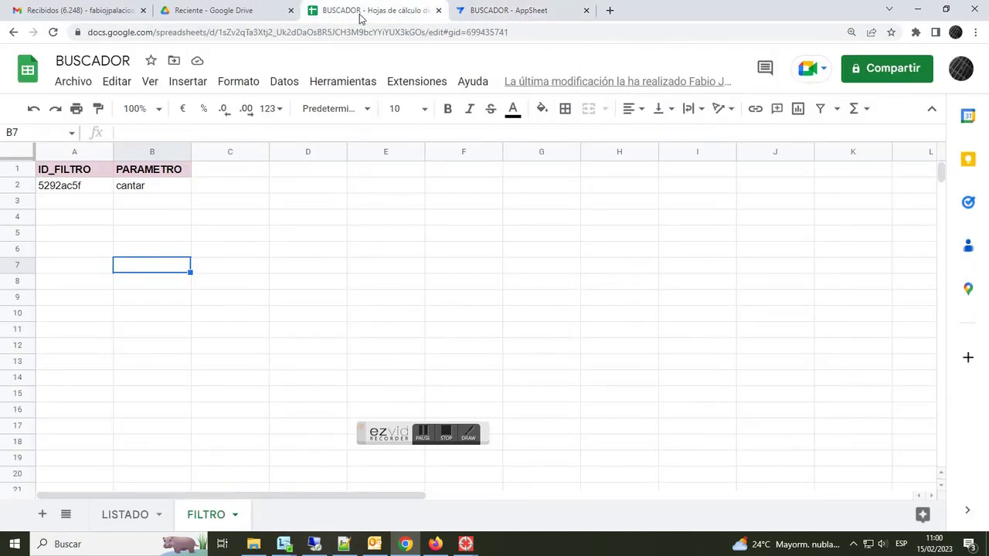
{"action": "left_click", "coordinate": [481, 11]}
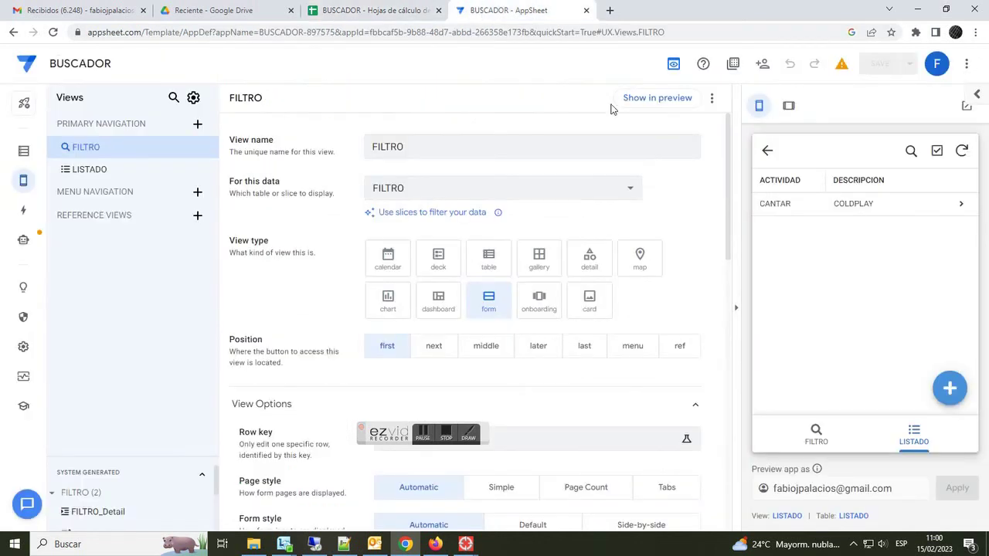
{"action": "left_click", "coordinate": [912, 439]}
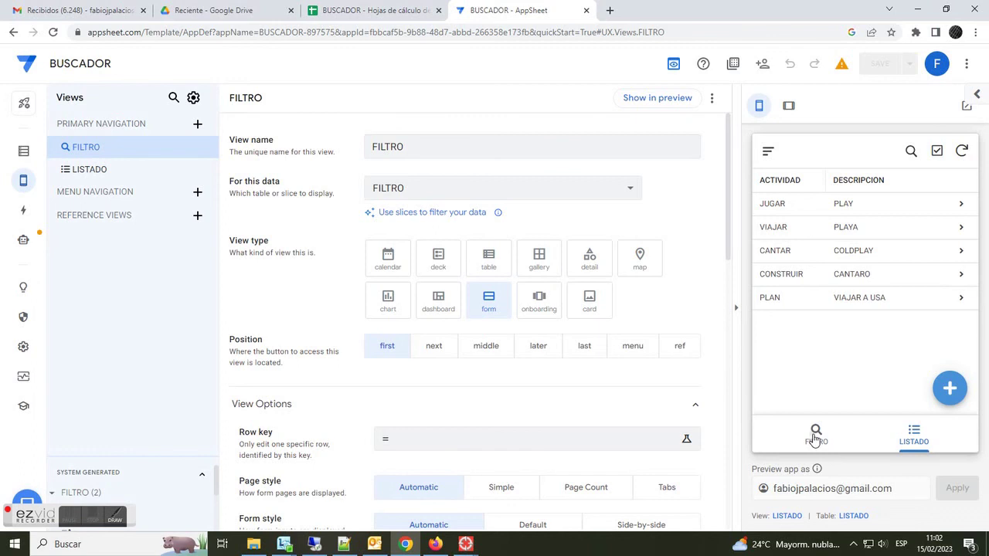
- Open the FILTRO form in the preview and find the Save entry in the app's localization settings by searching for SAVE
{"action": "left_click", "coordinate": [818, 434]}
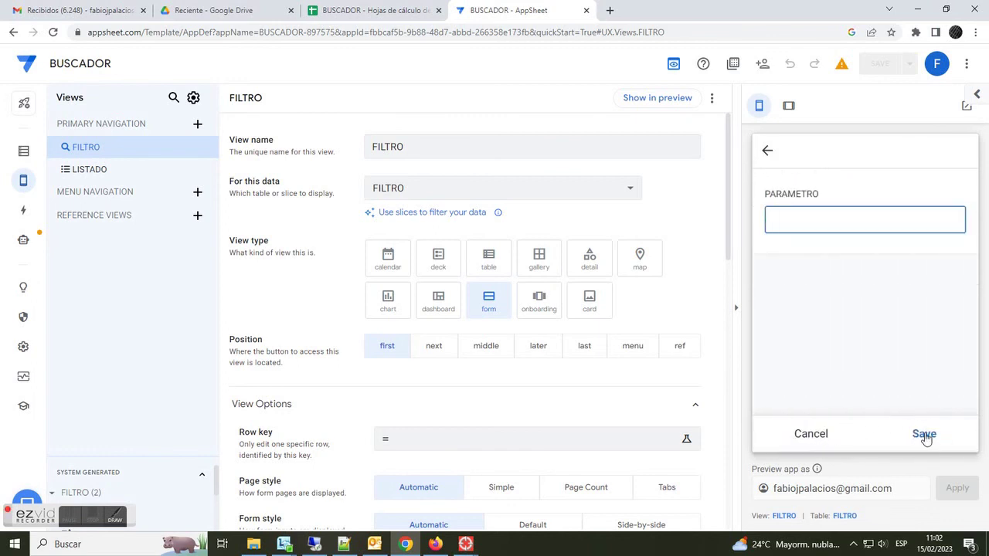
{"action": "left_click", "coordinate": [23, 346]}
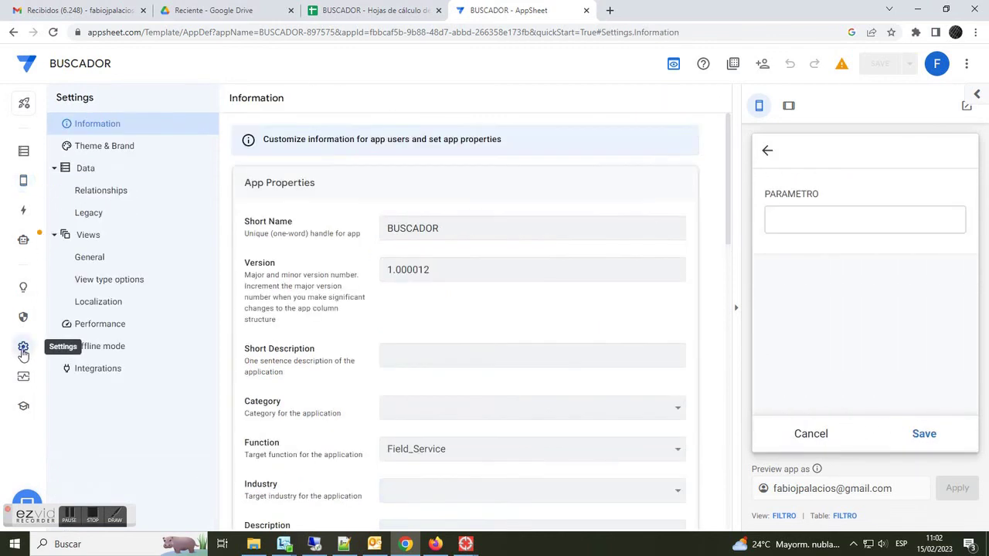
{"action": "left_click", "coordinate": [102, 303]}
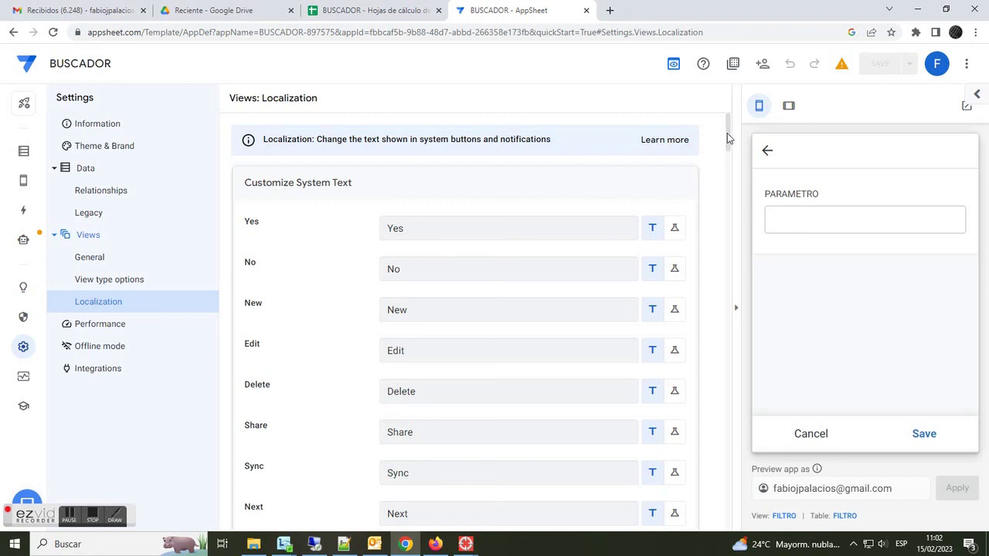
{"action": "key", "text": "ctrl+f"}
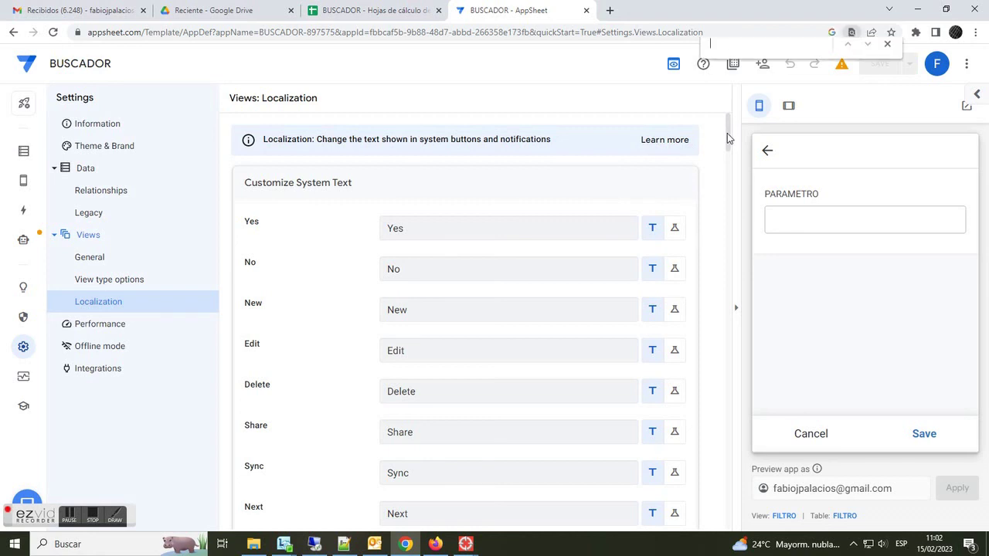
{"action": "type", "text": "SAVE"}
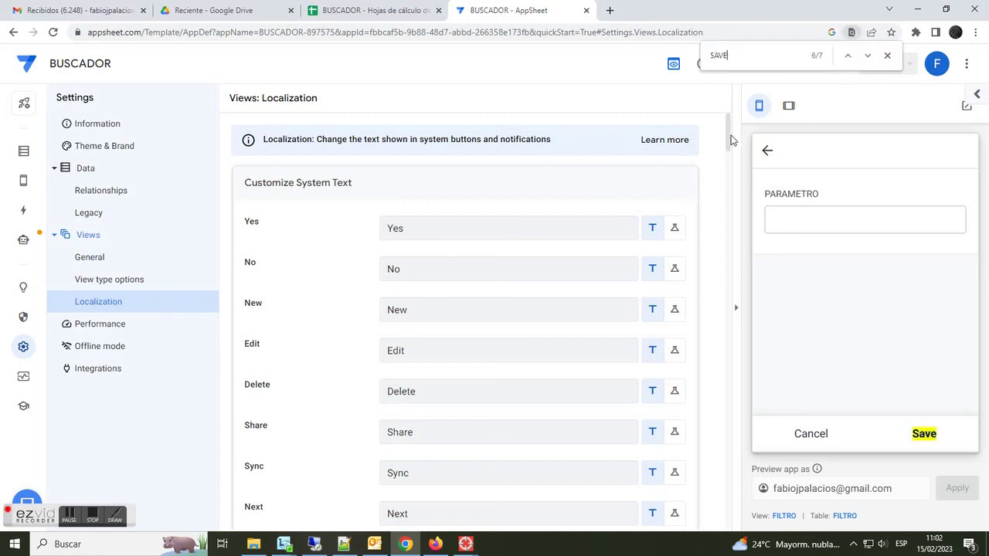
{"action": "left_click", "coordinate": [869, 56]}
{"action": "left_click", "coordinate": [869, 57]}
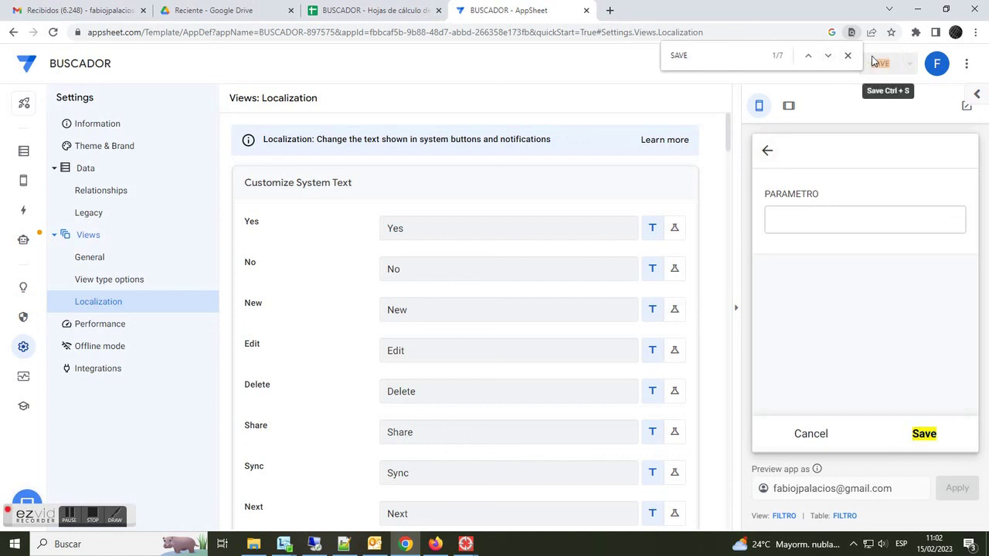
{"action": "left_click", "coordinate": [828, 55]}
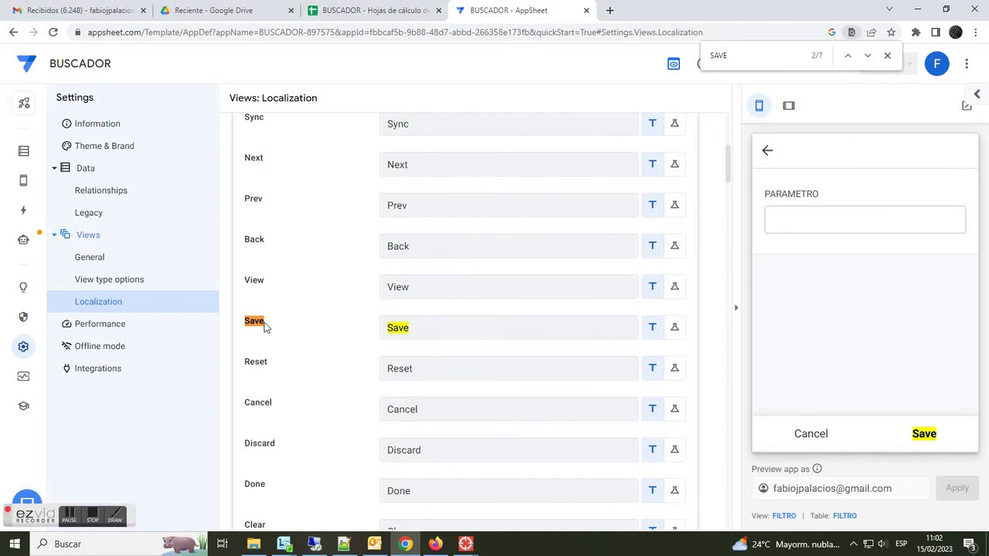
- Switch the Save system text to a formula and clear its existing expression in the Expression Assistant
{"action": "left_click", "coordinate": [675, 331]}
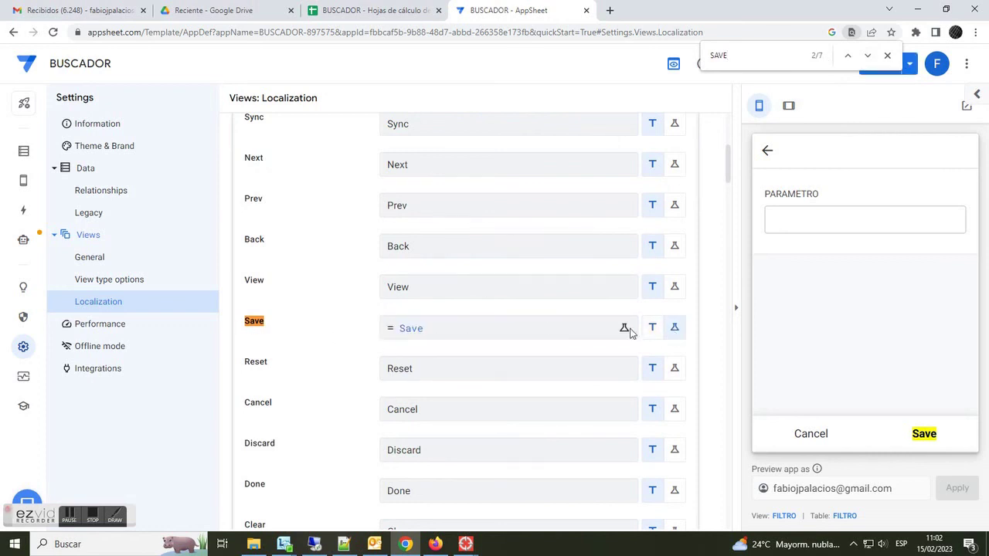
{"action": "left_click", "coordinate": [551, 334]}
{"action": "left_click_drag", "start_coordinate": [338, 175], "coordinate": [193, 180]}
{"action": "key", "text": "BackSpace"}
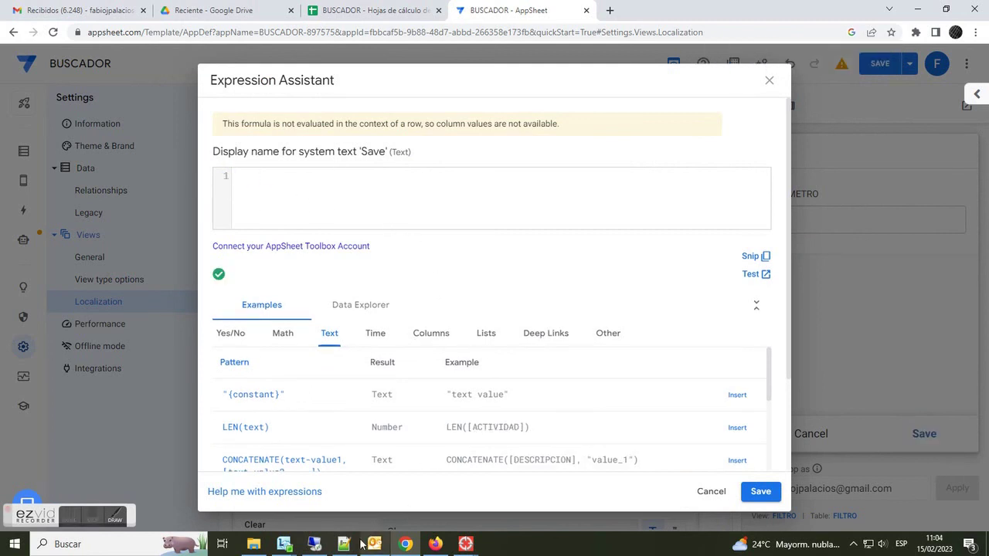
- Switch to Notepad++ and copy the expression if(CONTEXT("View")="FILTRO", "FILTRAR", "SAVE") from the localization section of expresiones.cbl
{"action": "left_click", "coordinate": [344, 544]}
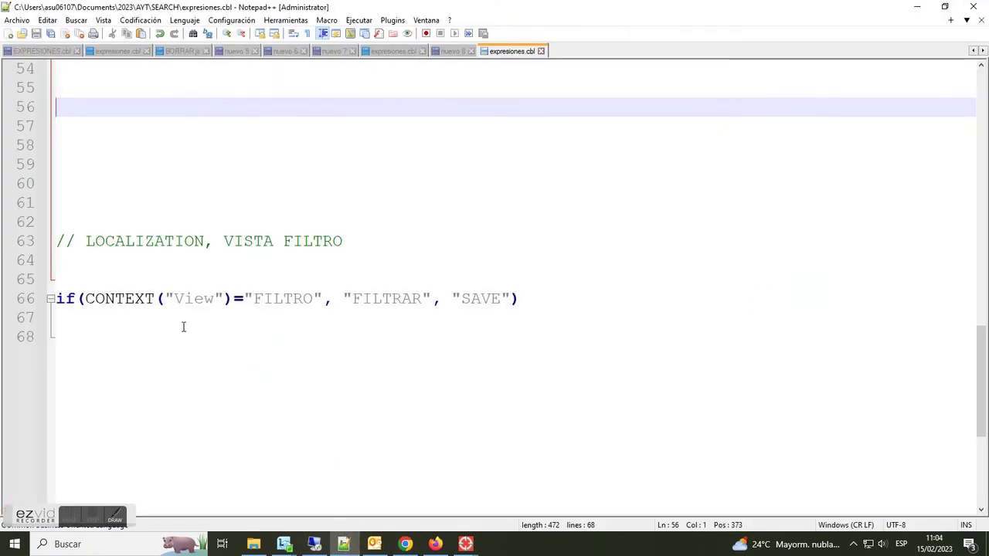
{"action": "left_click", "coordinate": [77, 299]}
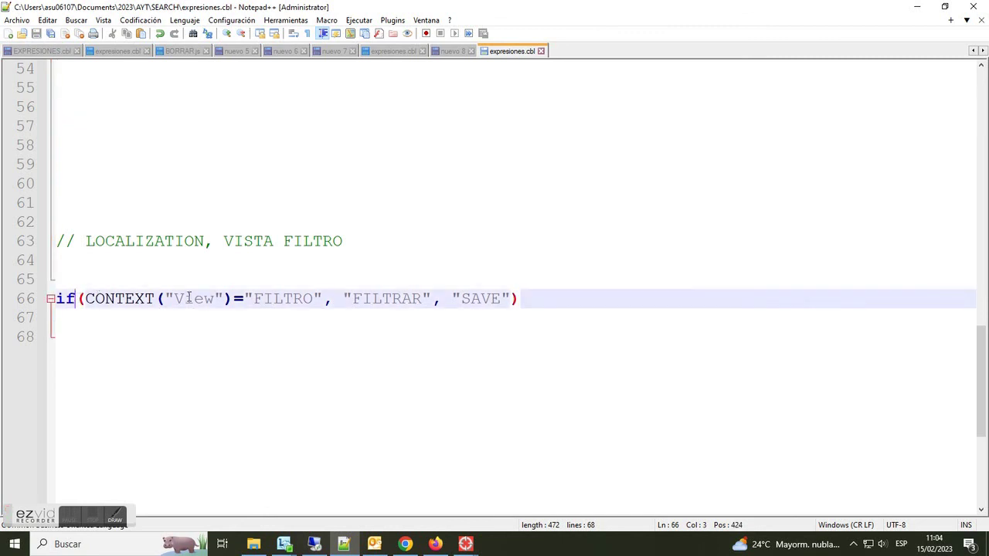
{"action": "left_click_drag", "start_coordinate": [253, 299], "coordinate": [313, 299]}
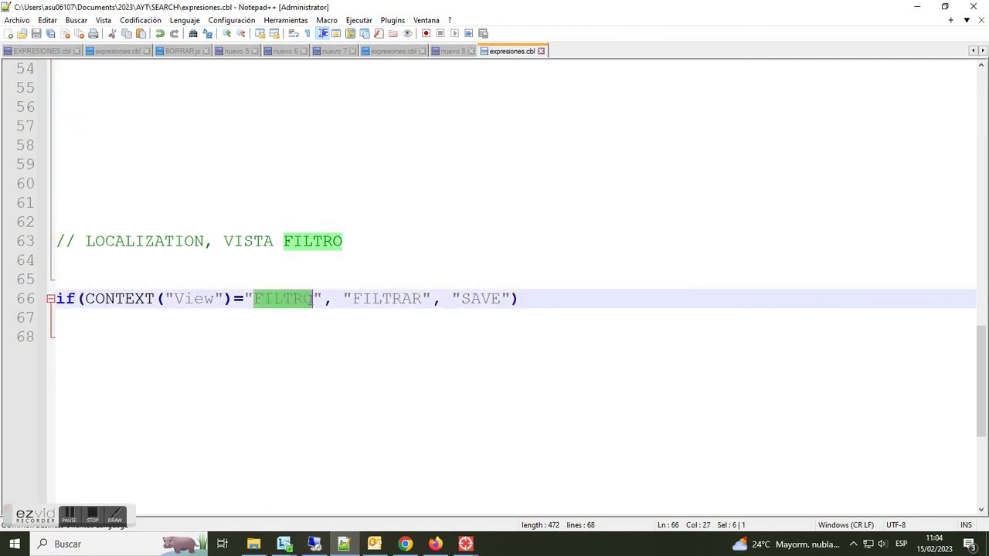
{"action": "left_click", "coordinate": [422, 298]}
{"action": "left_click_drag", "start_coordinate": [501, 299], "coordinate": [463, 298]}
{"action": "left_click_drag", "start_coordinate": [546, 298], "coordinate": [51, 298]}
{"action": "key", "text": "ctrl+c"}
- Switch back to AppSheet, apply the copied expression as the Save text, and save the app, checking the FILTRO form in the preview
{"action": "left_click", "coordinate": [405, 544]}
{"action": "key", "text": "ctrl+v"}
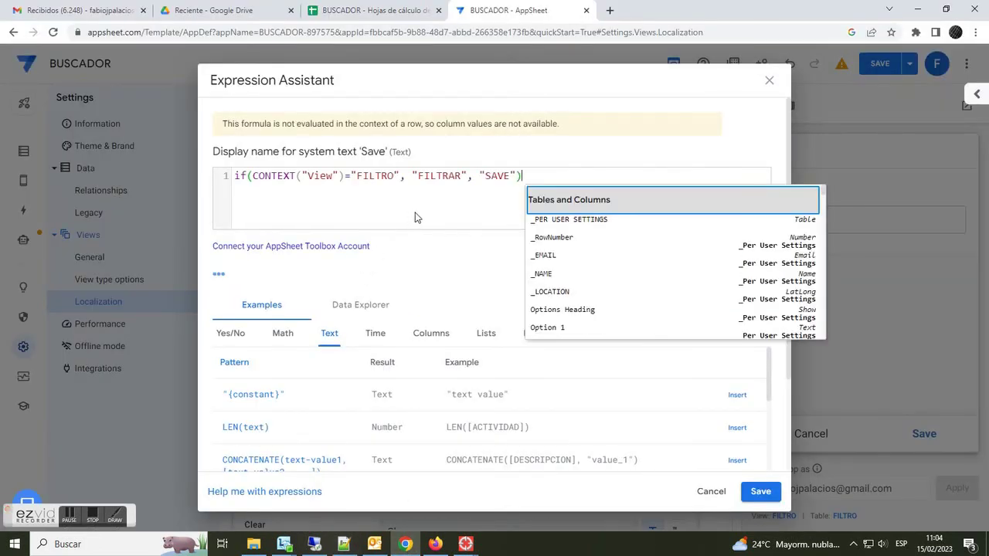
{"action": "left_click", "coordinate": [761, 491]}
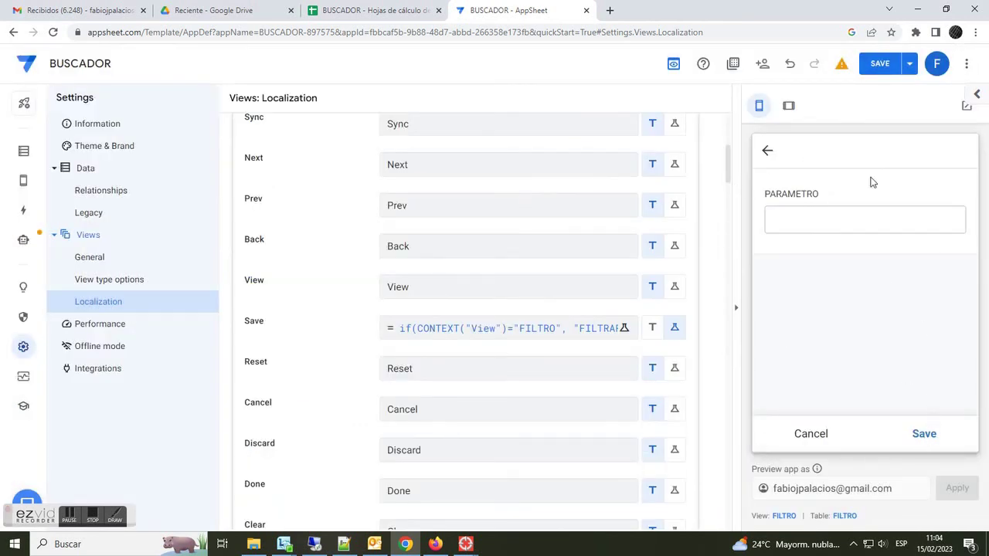
{"action": "left_click", "coordinate": [882, 66]}
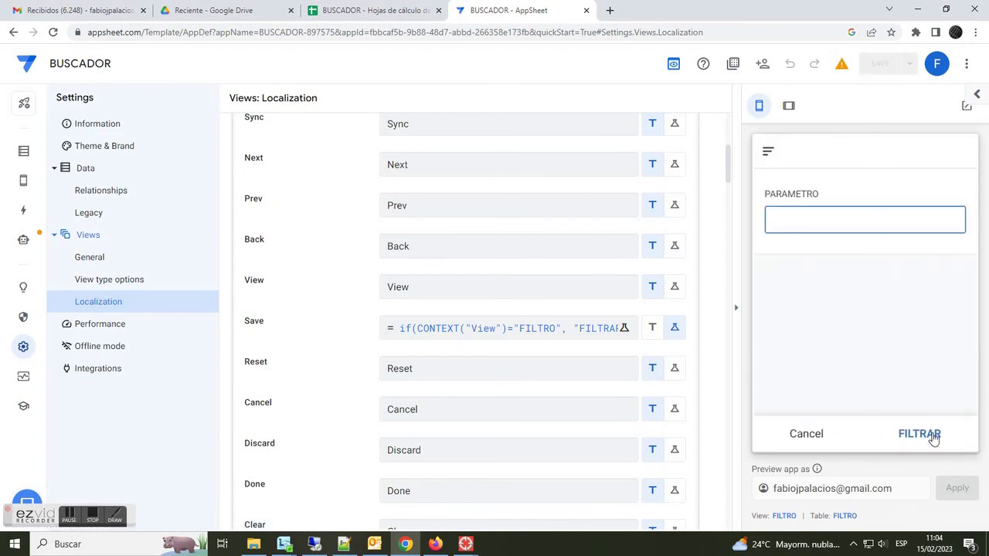
{"action": "left_click", "coordinate": [806, 439]}
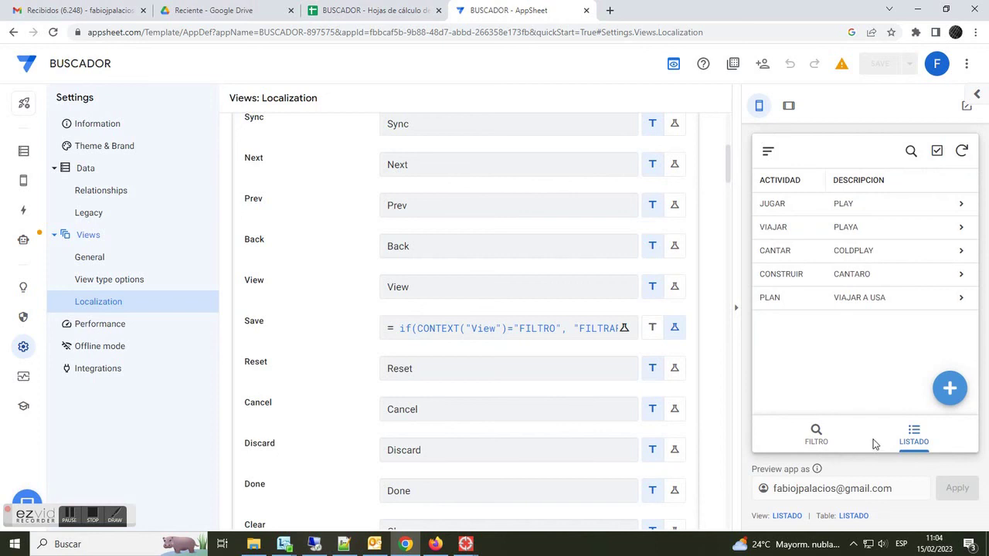
{"action": "left_click", "coordinate": [819, 438]}
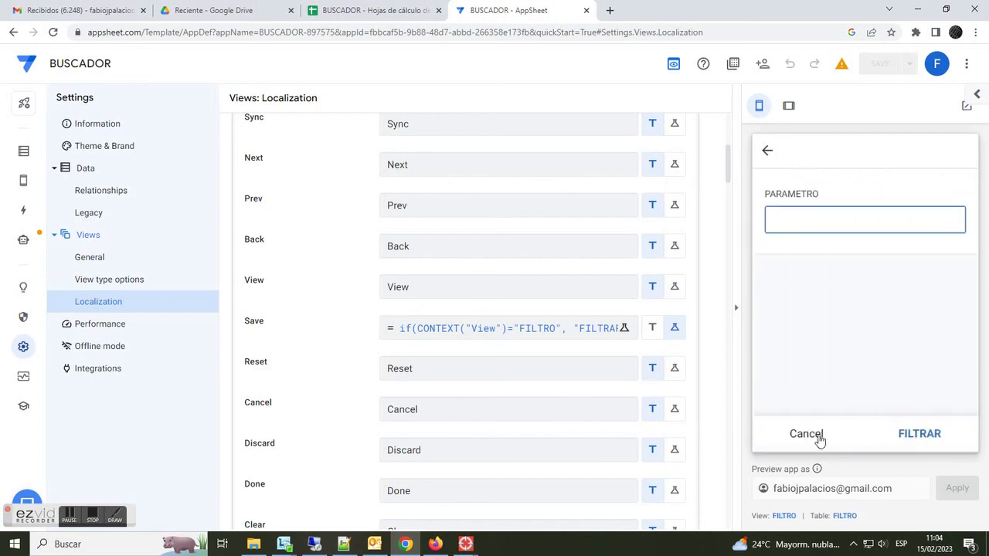
- Set the display name of the Cancel system text to CANCELAR and save the app
{"action": "left_click", "coordinate": [439, 412]}
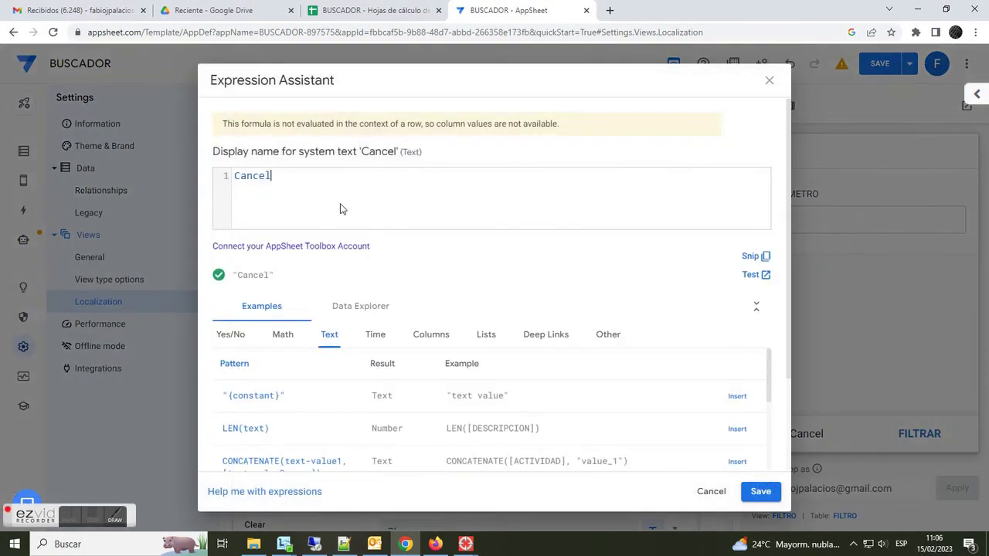
{"action": "left_click_drag", "start_coordinate": [325, 174], "coordinate": [138, 167]}
{"action": "type", "text": "C"}
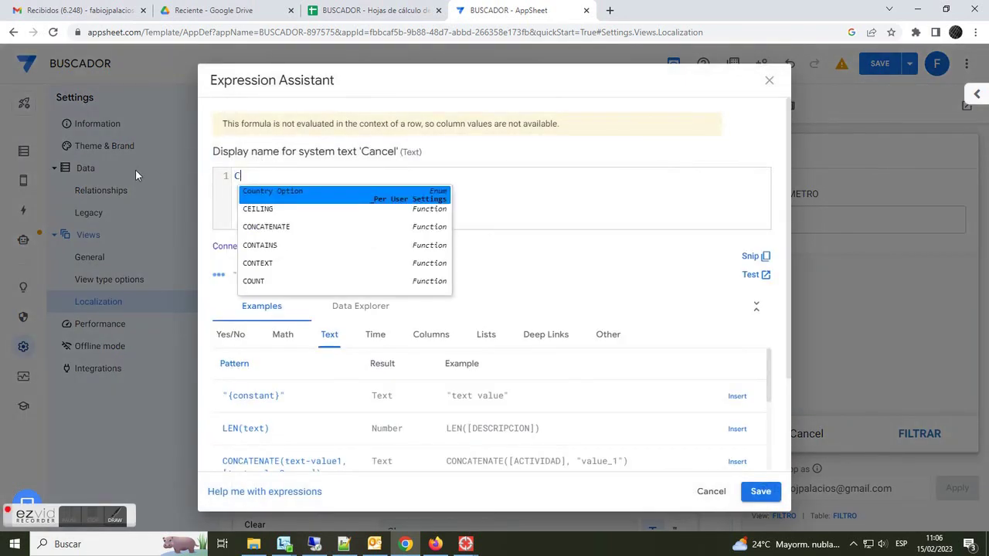
{"action": "type", "text": "ANCE"}
{"action": "key", "text": "BackSpace"}
{"action": "key", "text": "BackSpace"}
{"action": "key", "text": "BackSpace"}
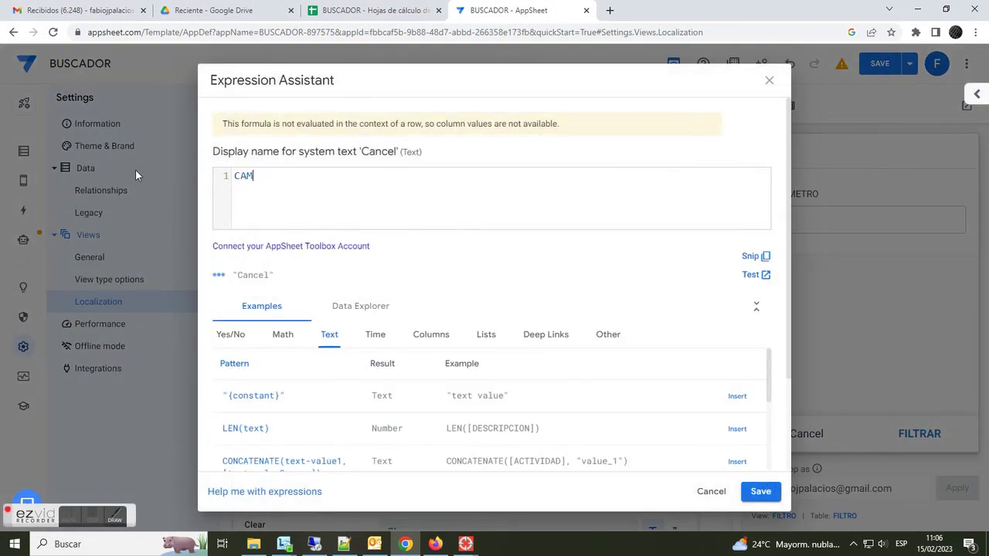
{"action": "type", "text": "NCELAR"}
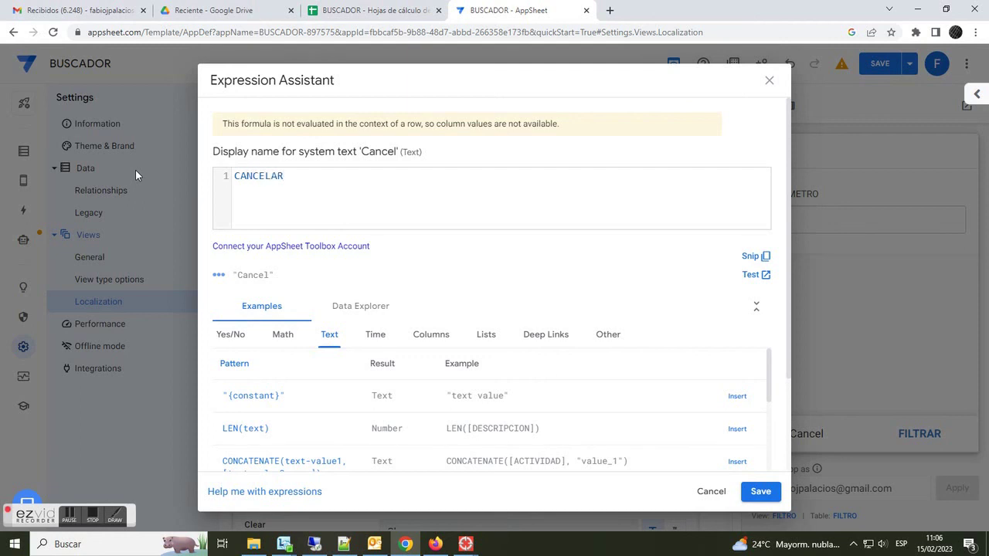
{"action": "left_click", "coordinate": [761, 492]}
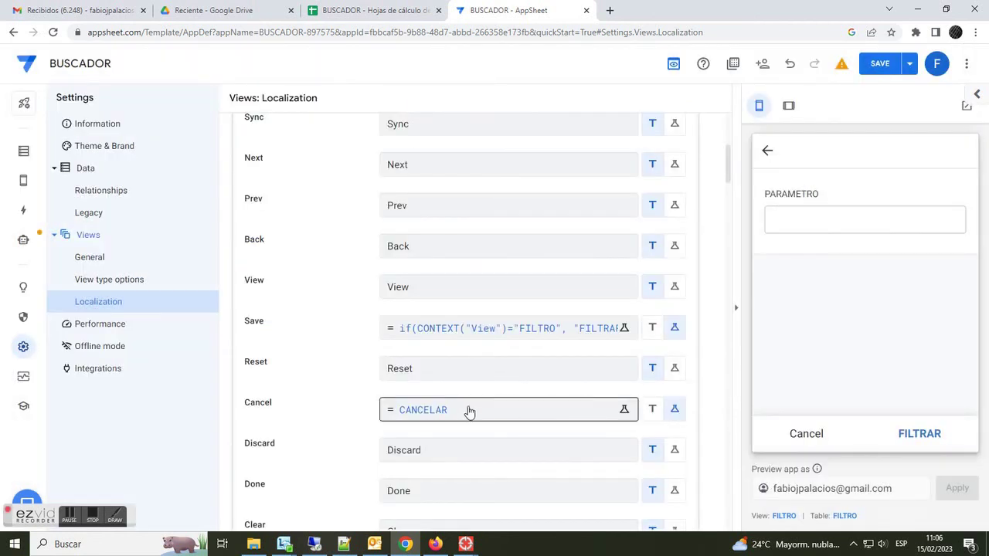
{"action": "left_click", "coordinate": [879, 63]}
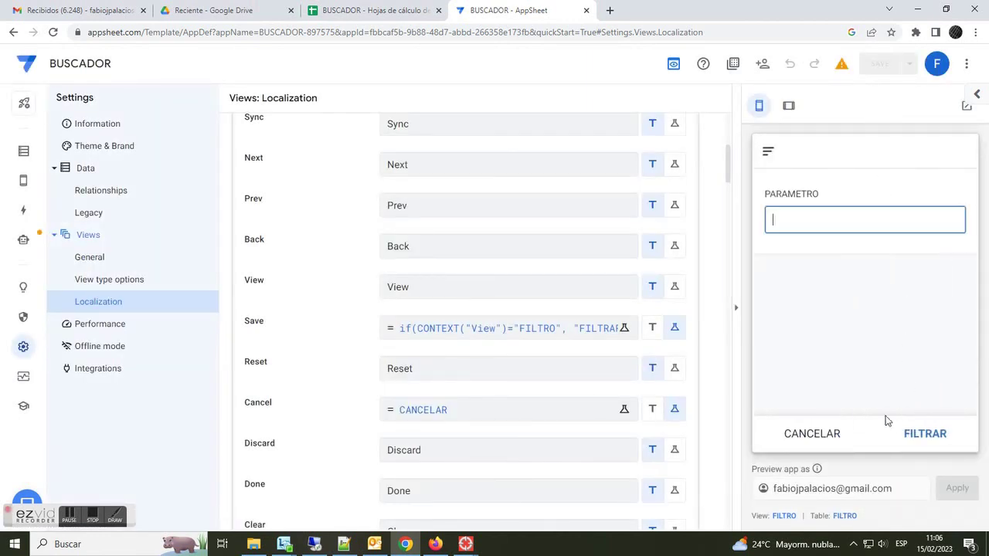
- Check the button labels on the FILTRO form and the new-row LISTADO form in the preview, cancelling out of the forms
{"action": "left_click", "coordinate": [820, 444]}
{"action": "left_click", "coordinate": [822, 437]}
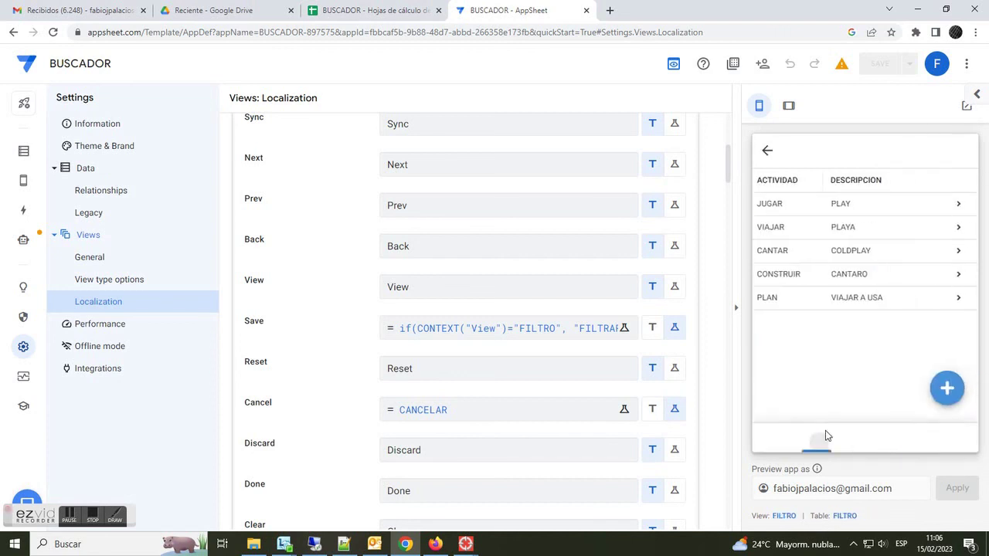
{"action": "left_click", "coordinate": [824, 435]}
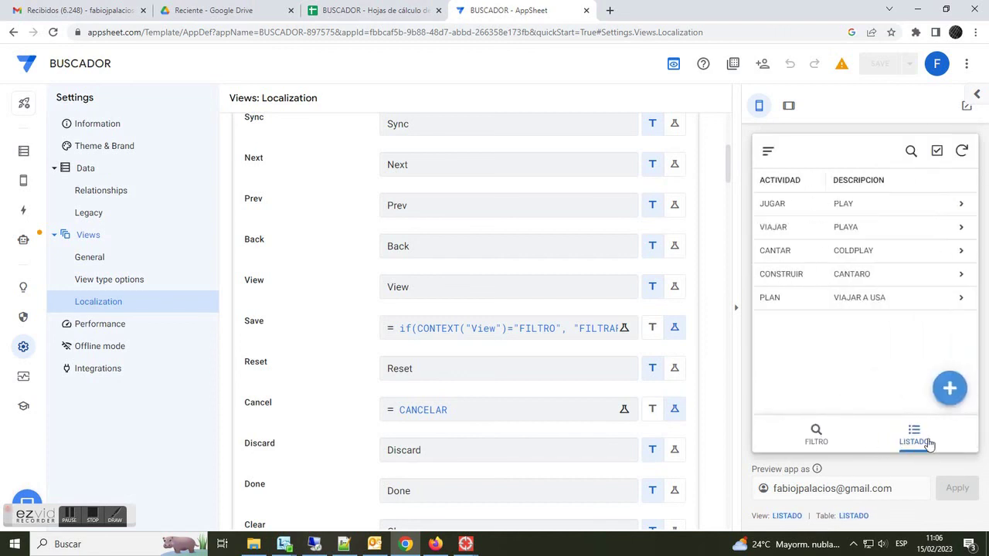
{"action": "left_click", "coordinate": [944, 398]}
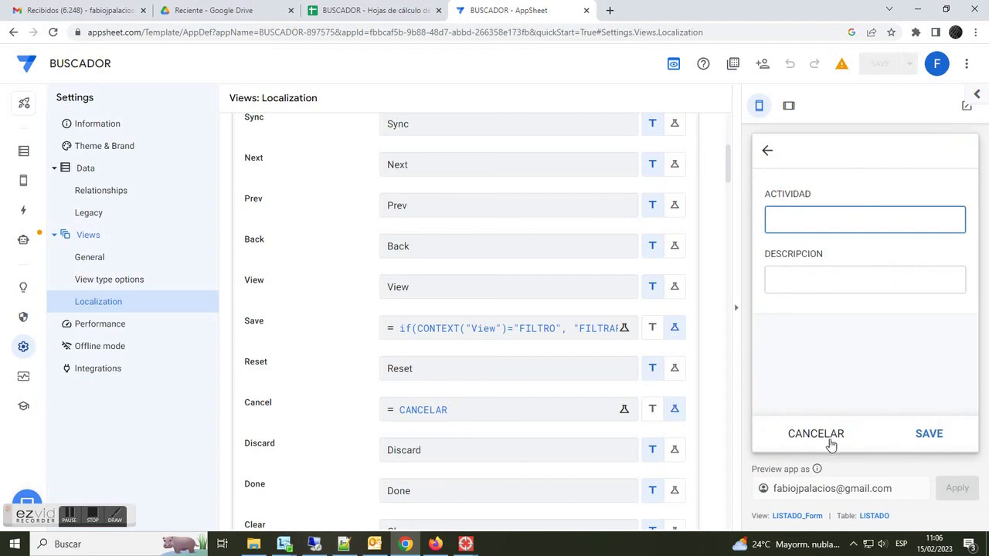
{"action": "left_click", "coordinate": [830, 443]}
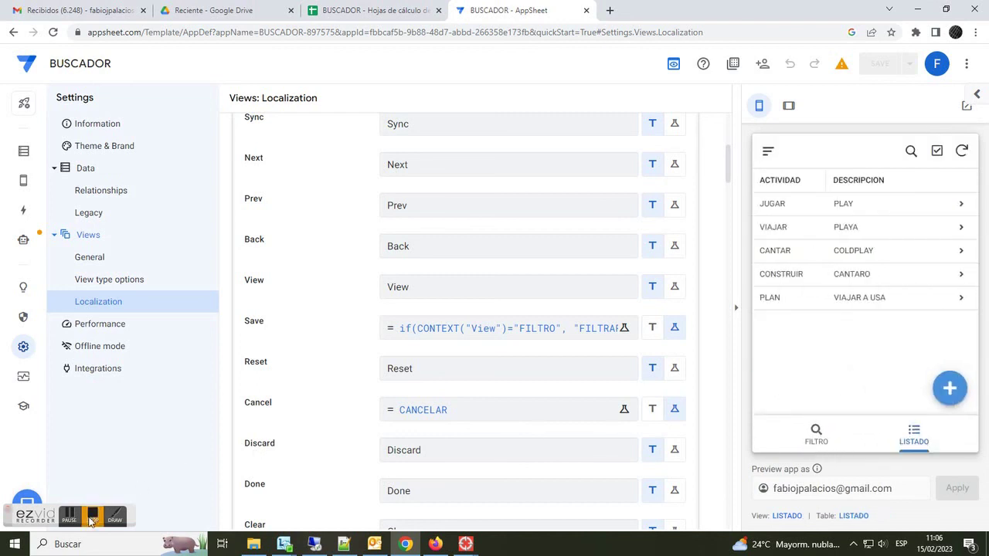